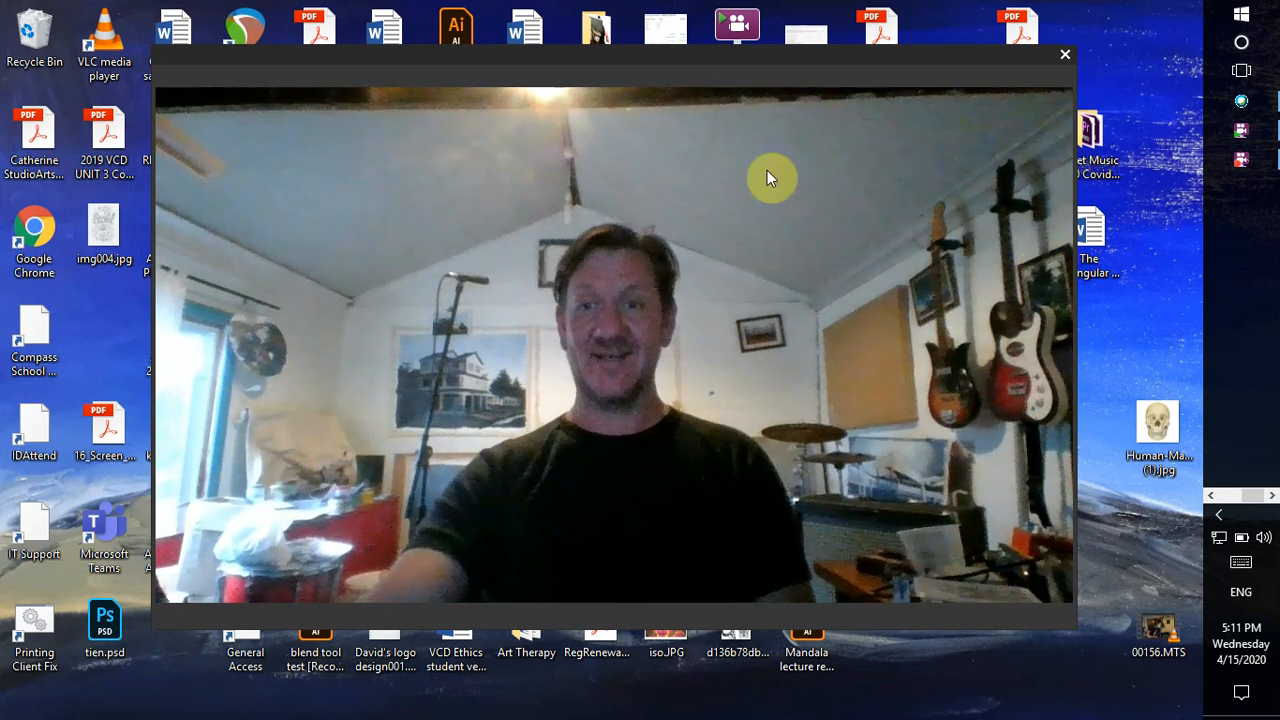
- Switch to Illustrator and close the webcam preview covering the blank Untitled-3 artboard
{"action": "left_click", "coordinate": [1212, 497]}
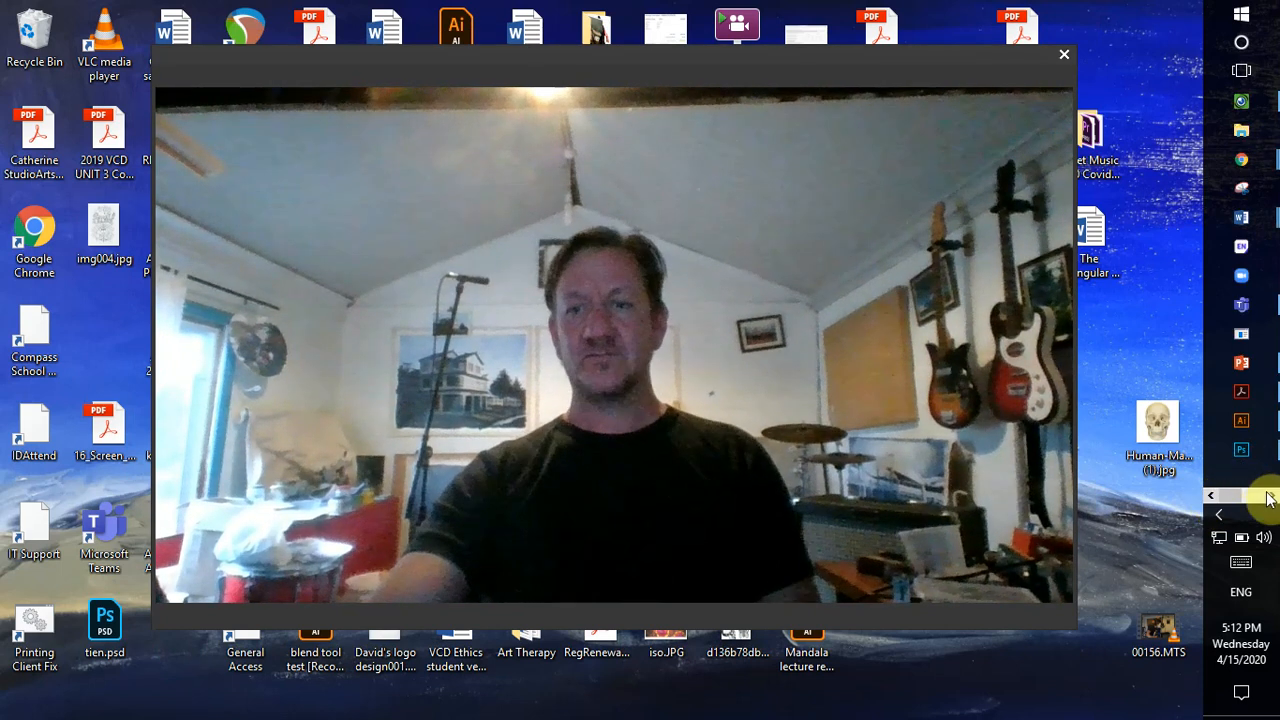
{"action": "left_click", "coordinate": [1243, 422]}
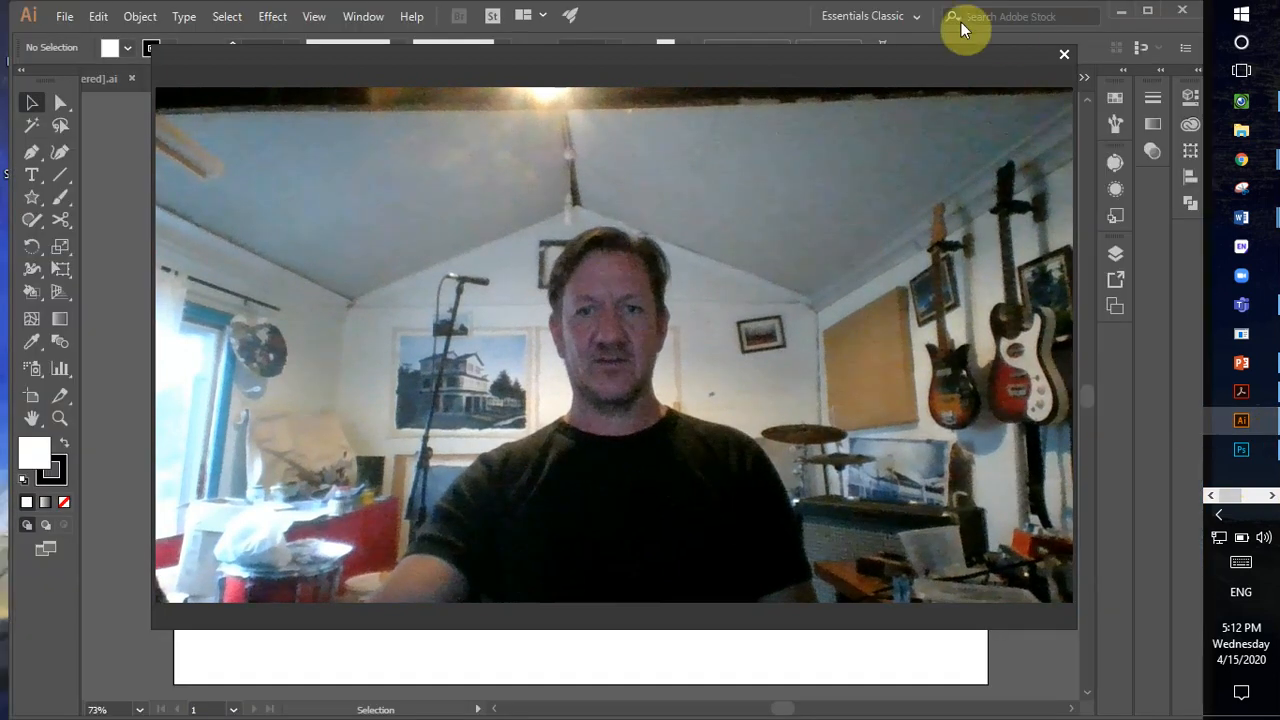
{"action": "left_click", "coordinate": [1064, 55]}
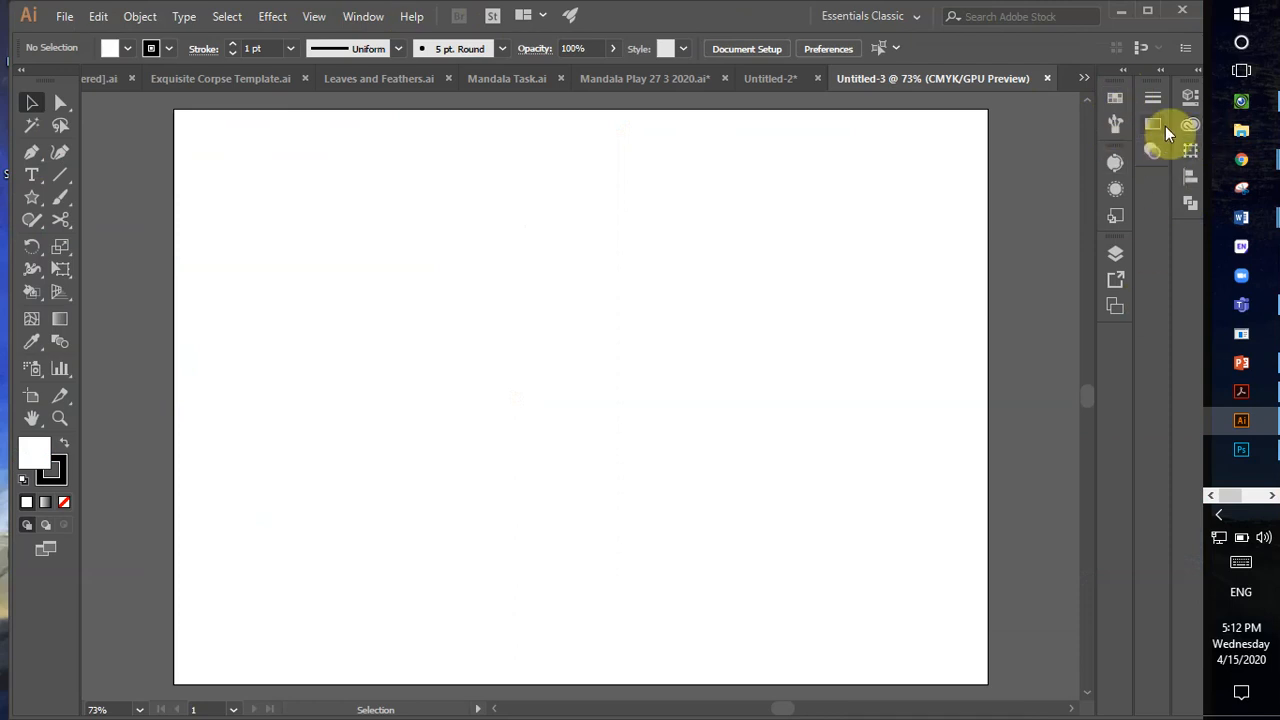
- Set the workspace to Essentials Classic
{"action": "left_click", "coordinate": [362, 16]}
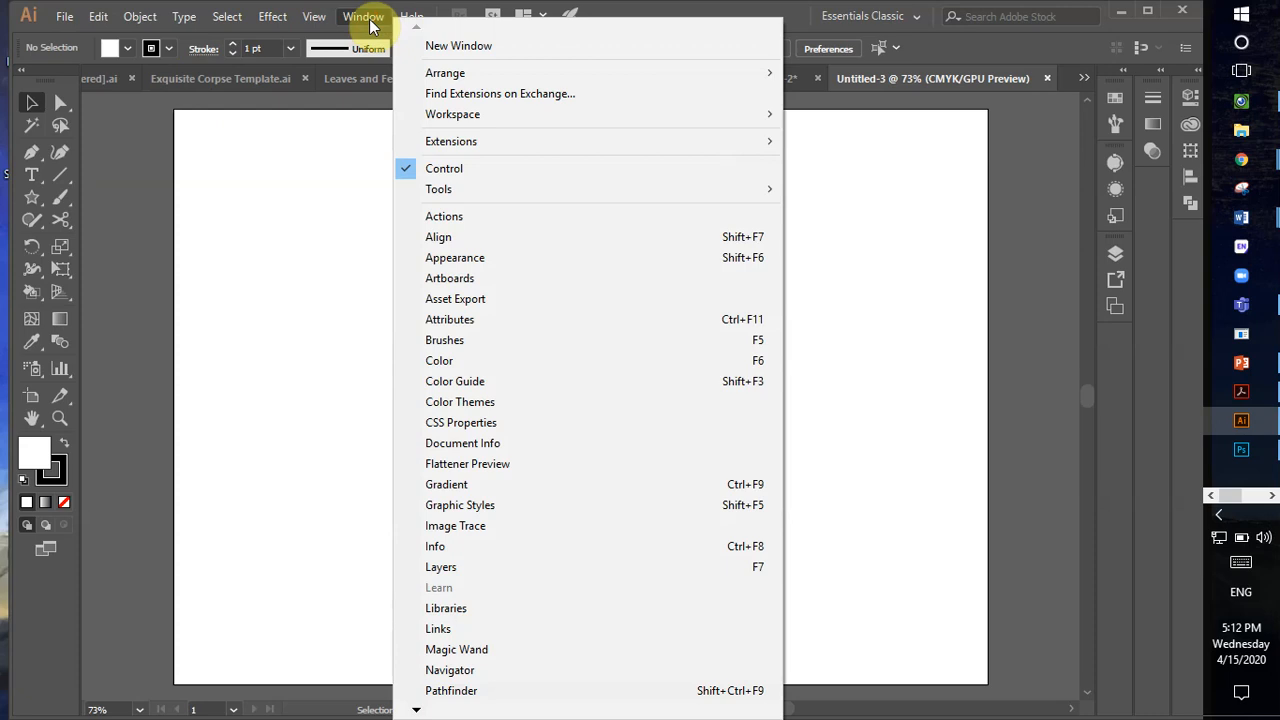
{"action": "mouse_move", "coordinate": [445, 120]}
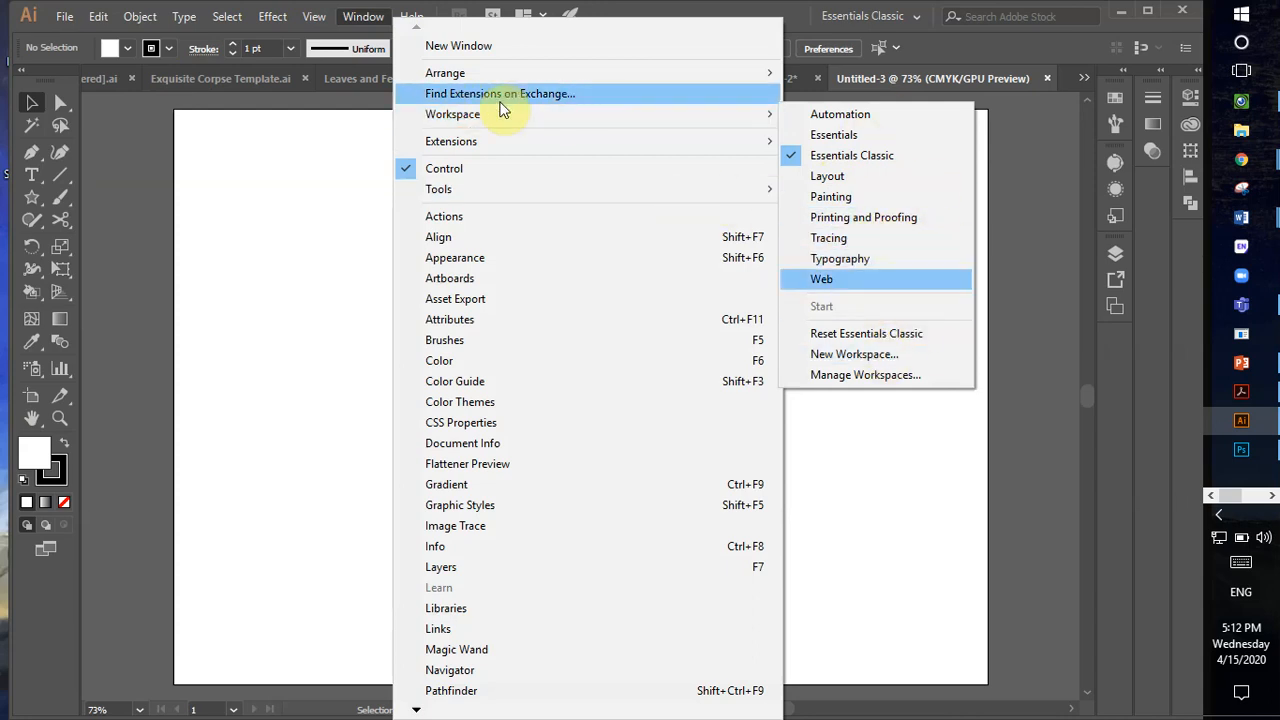
{"action": "left_click", "coordinate": [866, 155]}
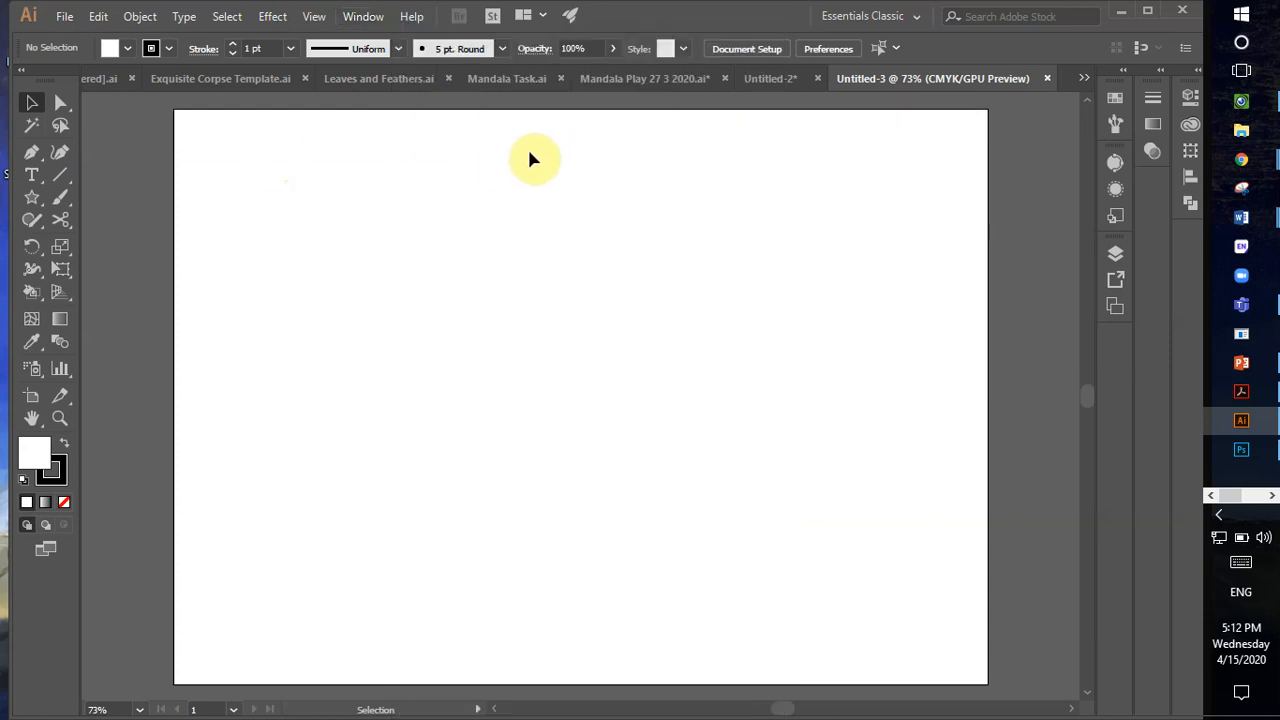
{"action": "left_click", "coordinate": [65, 18]}
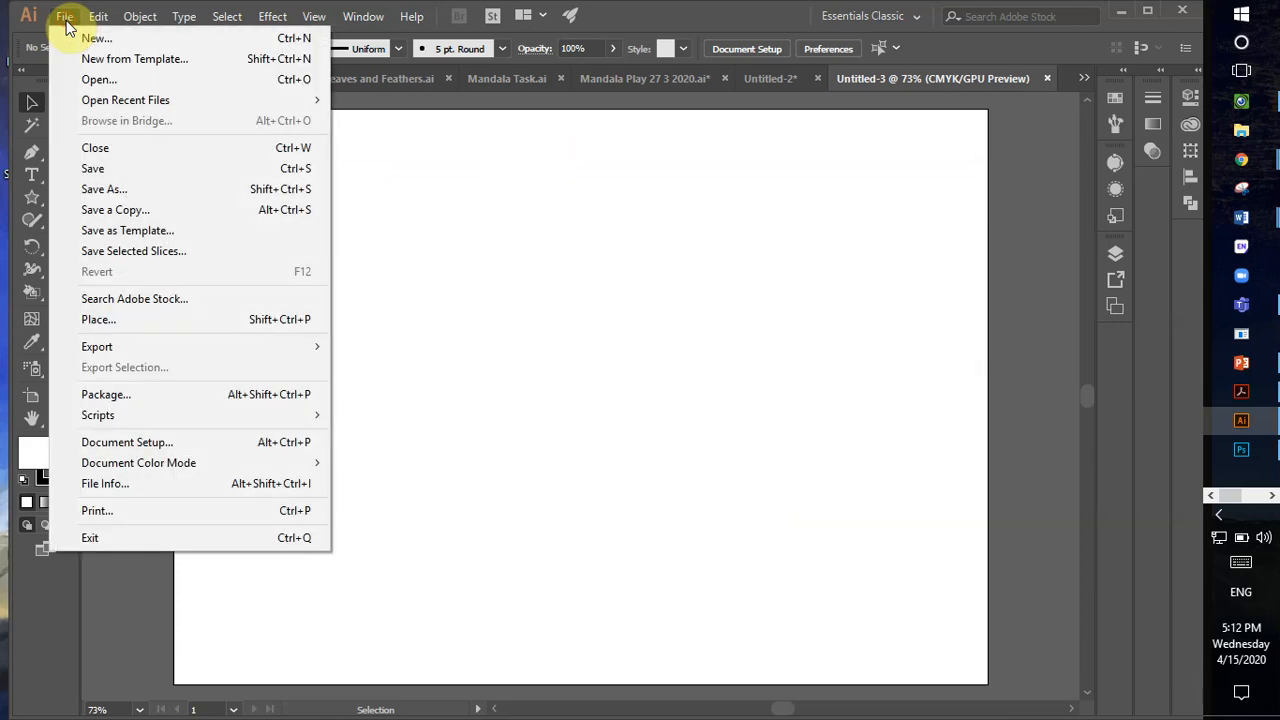
{"action": "left_click", "coordinate": [90, 40]}
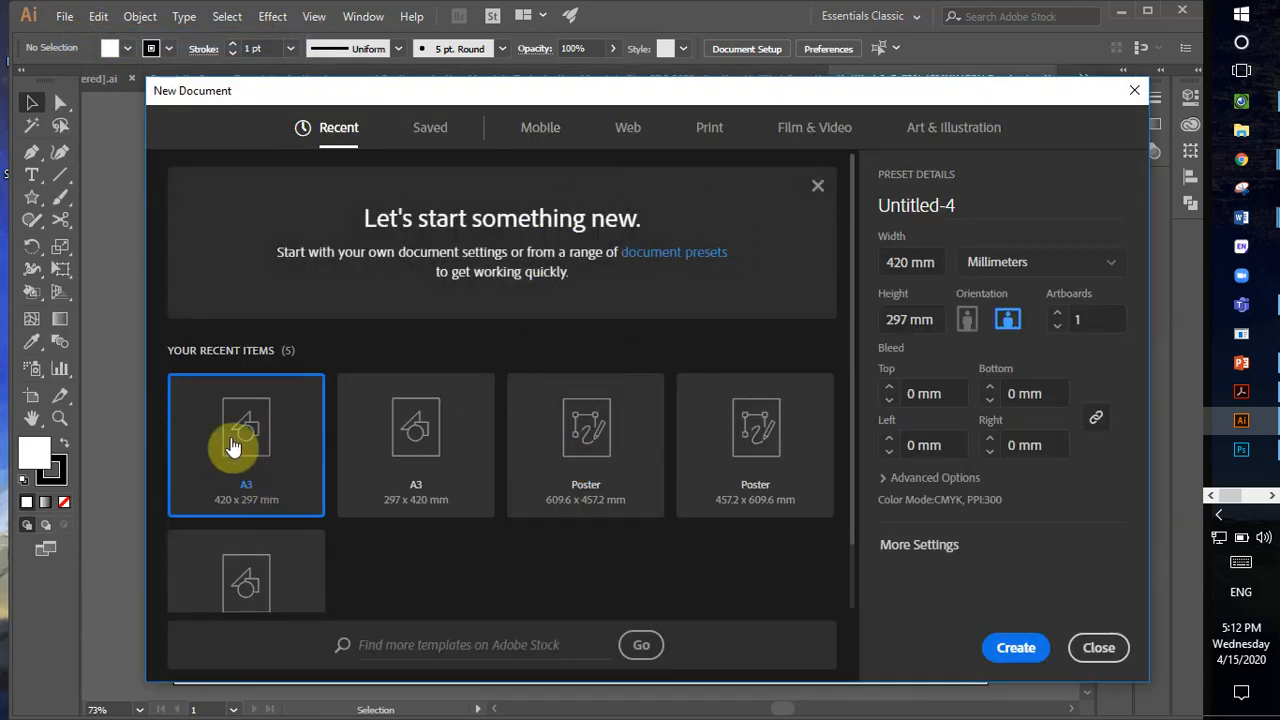
{"action": "left_click", "coordinate": [1096, 647]}
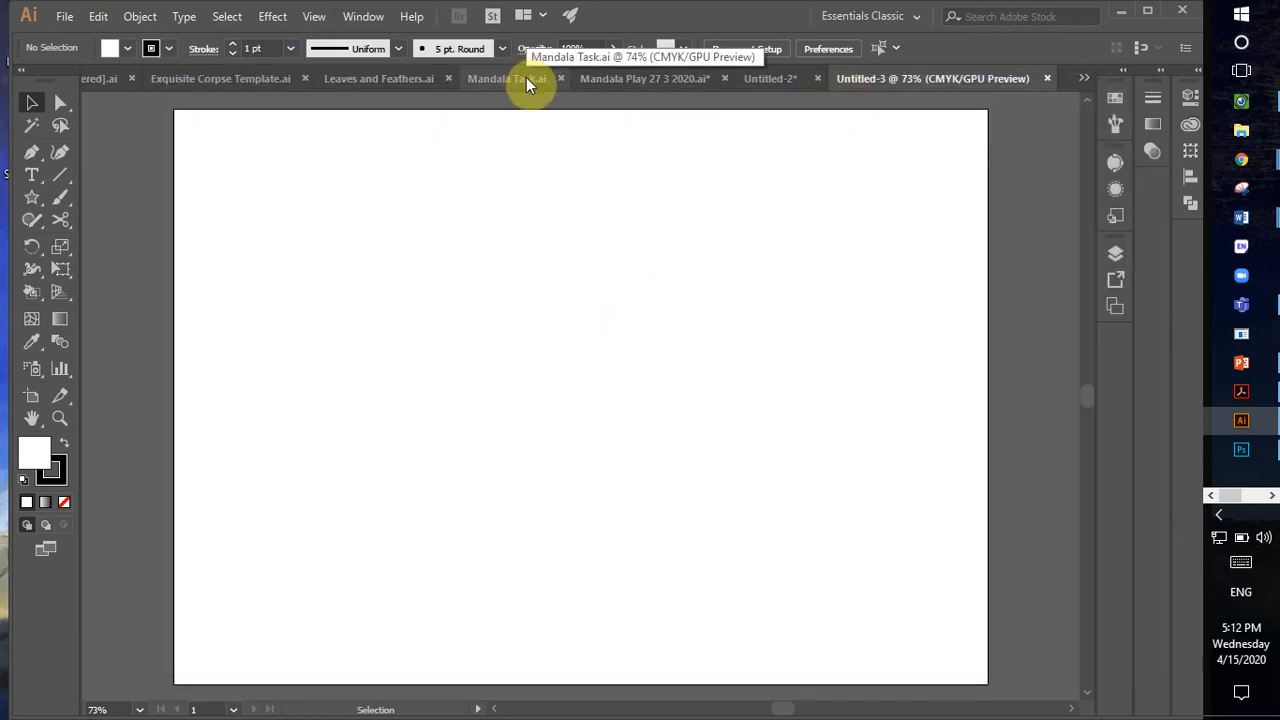
- Draw a Pen path curving from about X 121, Y 29 mm to a smooth anchor with vertical handles at about X 186, Y 75 mm
{"action": "left_click", "coordinate": [32, 153]}
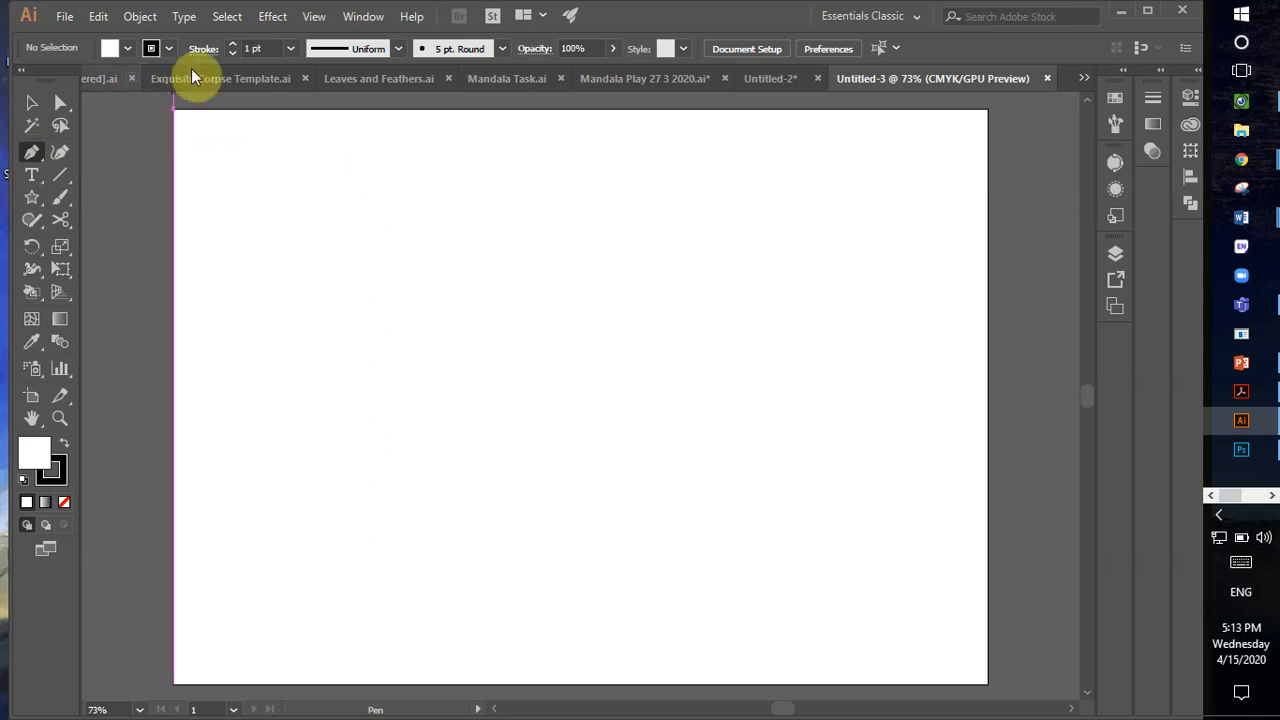
{"action": "left_click", "coordinate": [408, 164]}
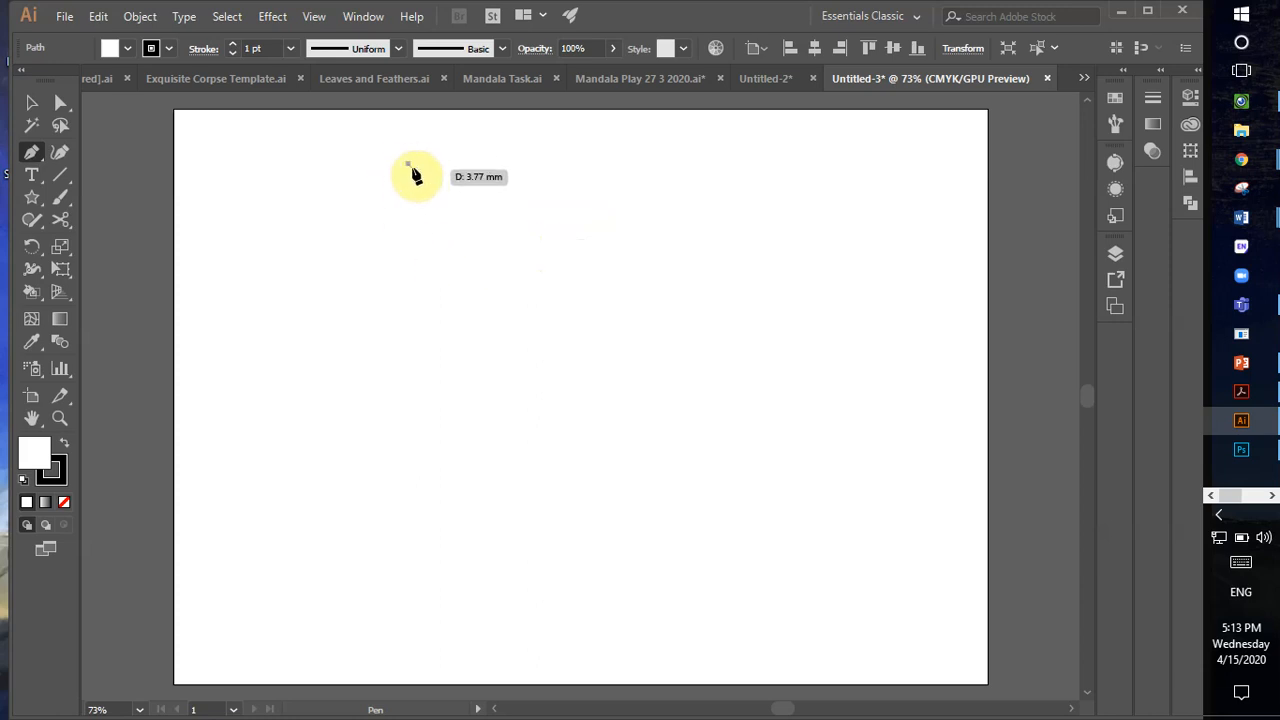
{"action": "left_click", "coordinate": [534, 252]}
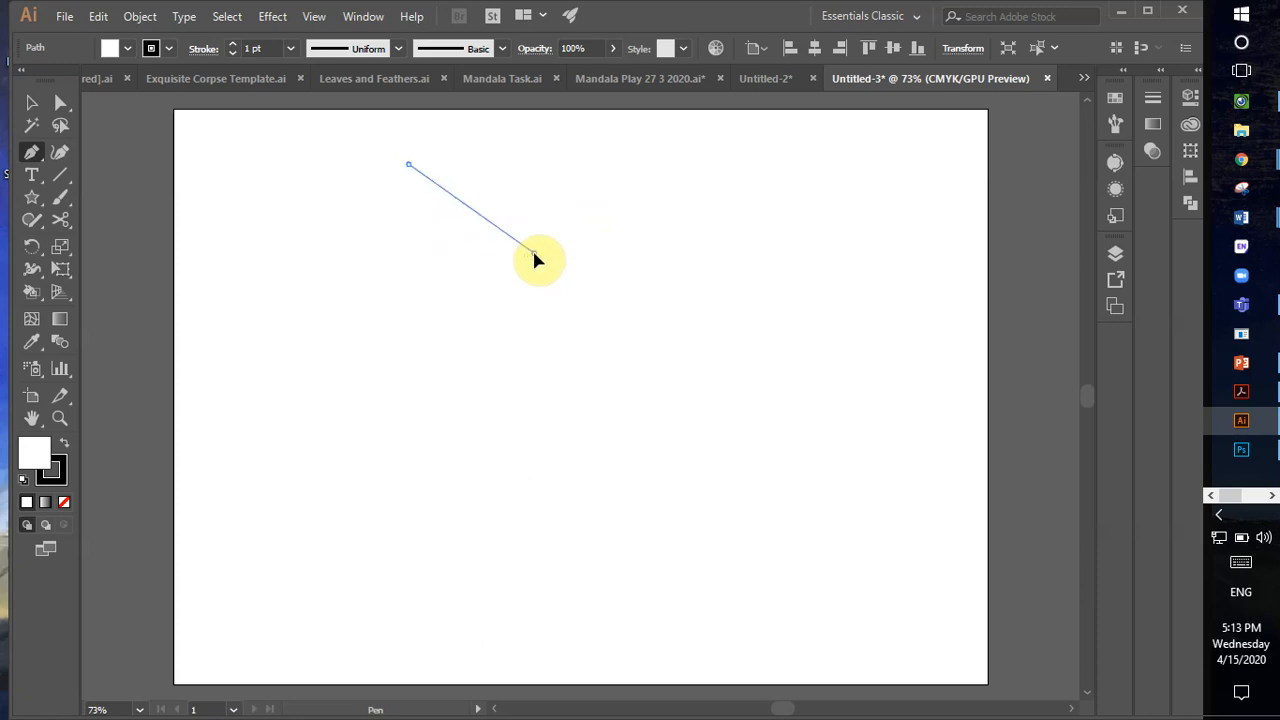
{"action": "left_click_drag", "start_coordinate": [534, 253], "coordinate": [528, 346]}
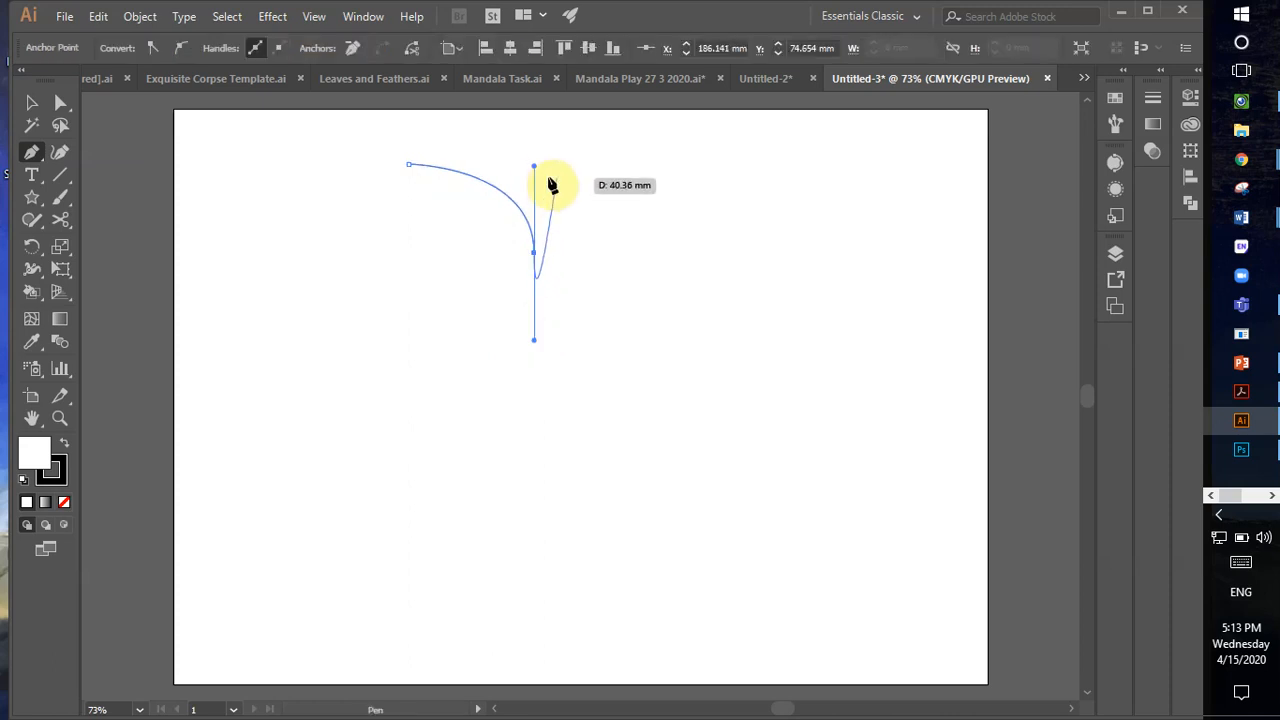
- Check in the view options whether Smart Guides are enabled
{"action": "left_click_drag", "start_coordinate": [535, 175], "coordinate": [363, 14]}
{"action": "left_click", "coordinate": [363, 16]}
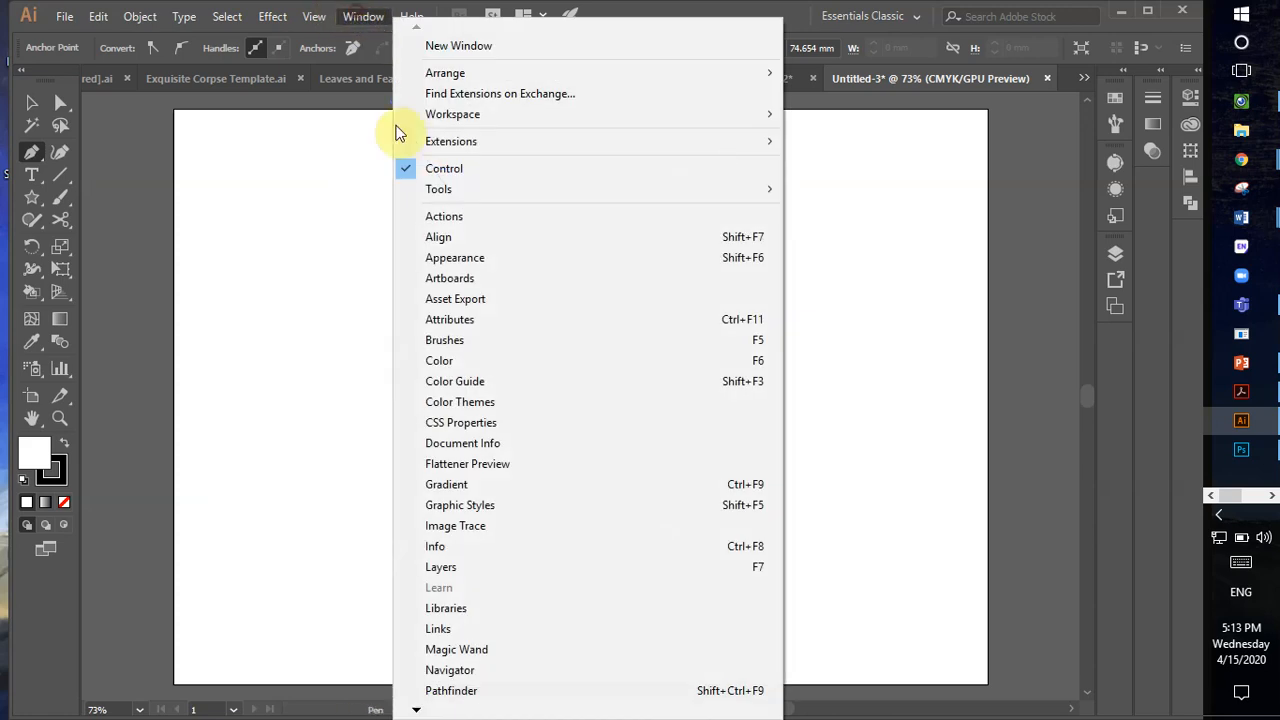
{"action": "left_click", "coordinate": [314, 16]}
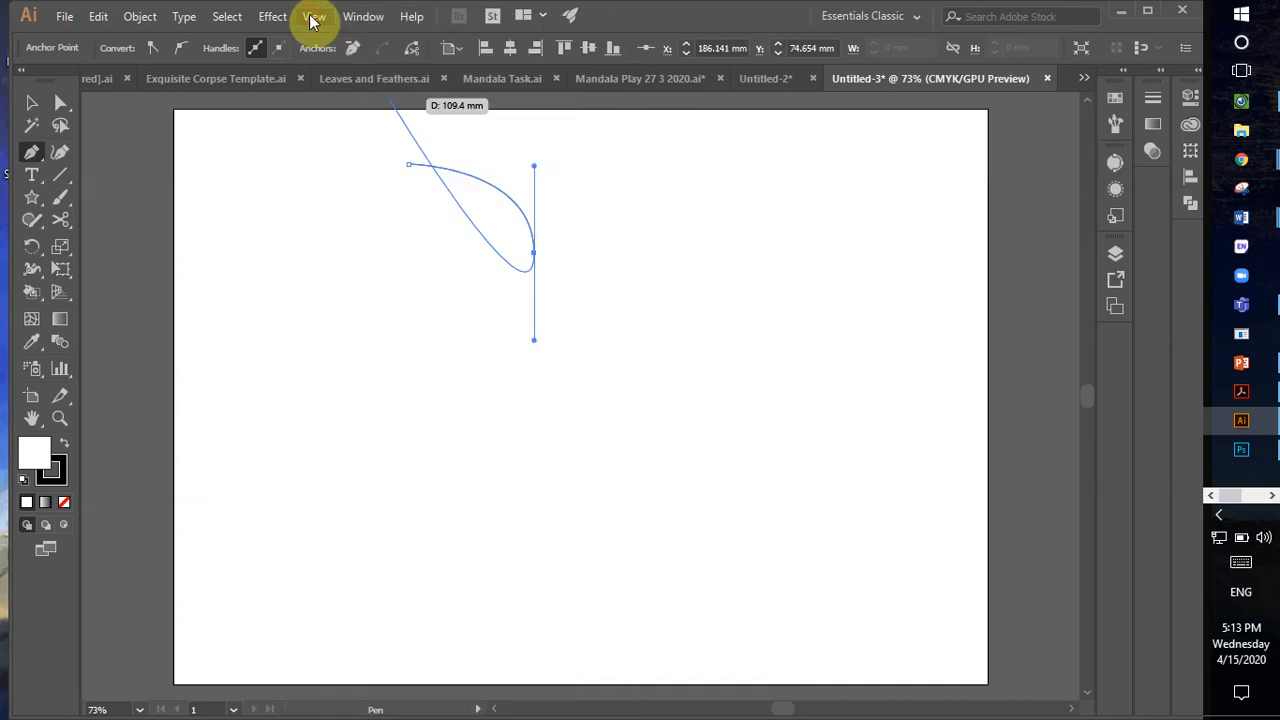
{"action": "left_click", "coordinate": [314, 16]}
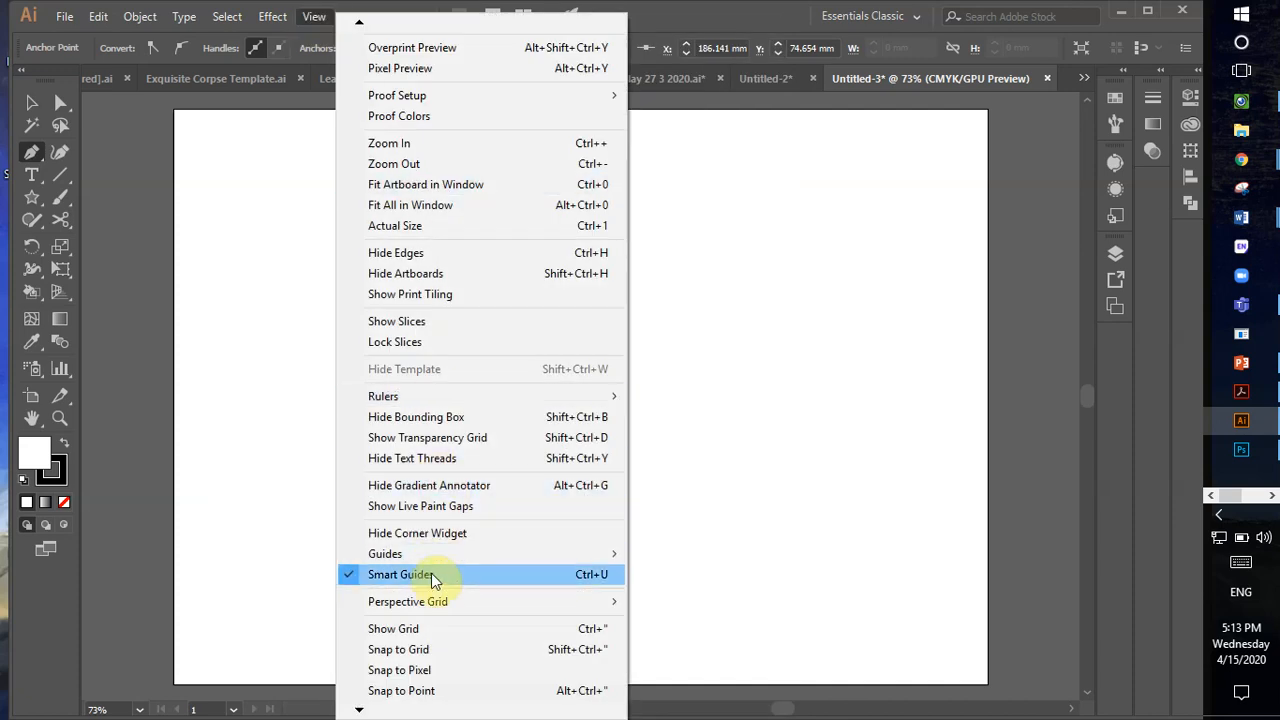
{"action": "left_click", "coordinate": [692, 10]}
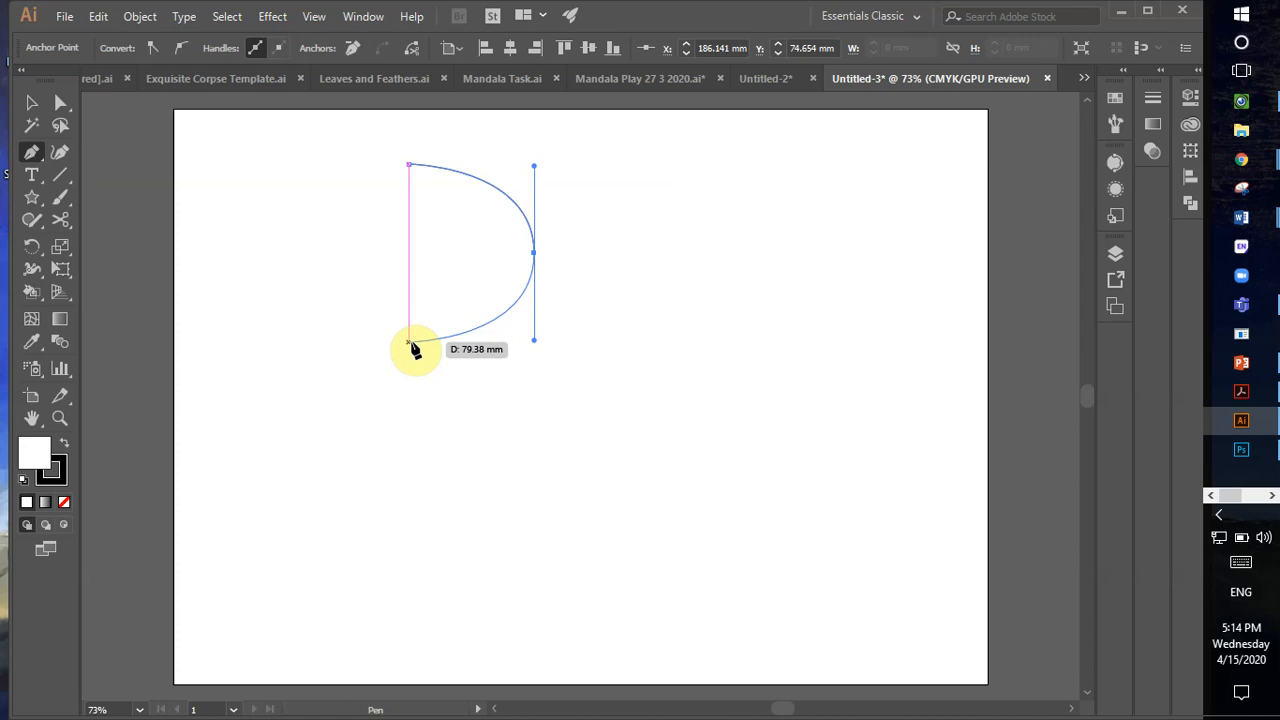
- Continue the path through anchors at about X 121, Y 121 mm and X 72, Y 75 mm, and close the oval at its starting point
{"action": "left_click", "coordinate": [409, 343]}
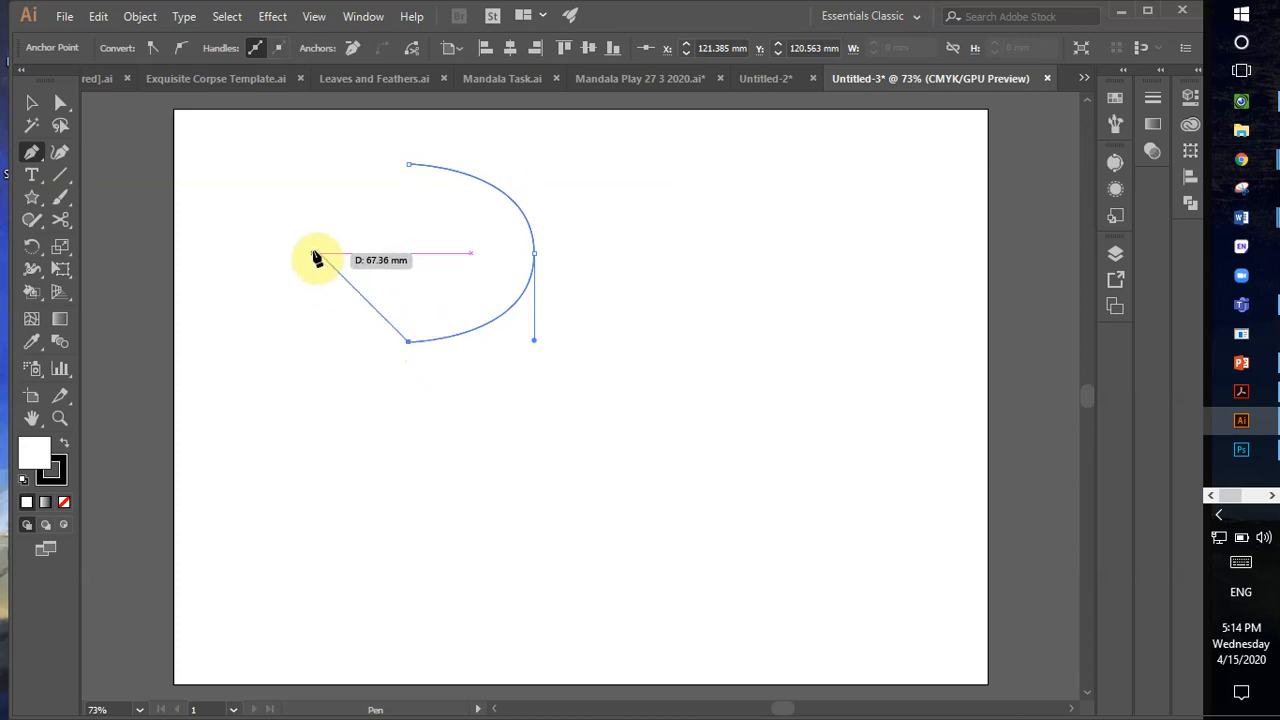
{"action": "left_click_drag", "start_coordinate": [314, 255], "coordinate": [319, 166]}
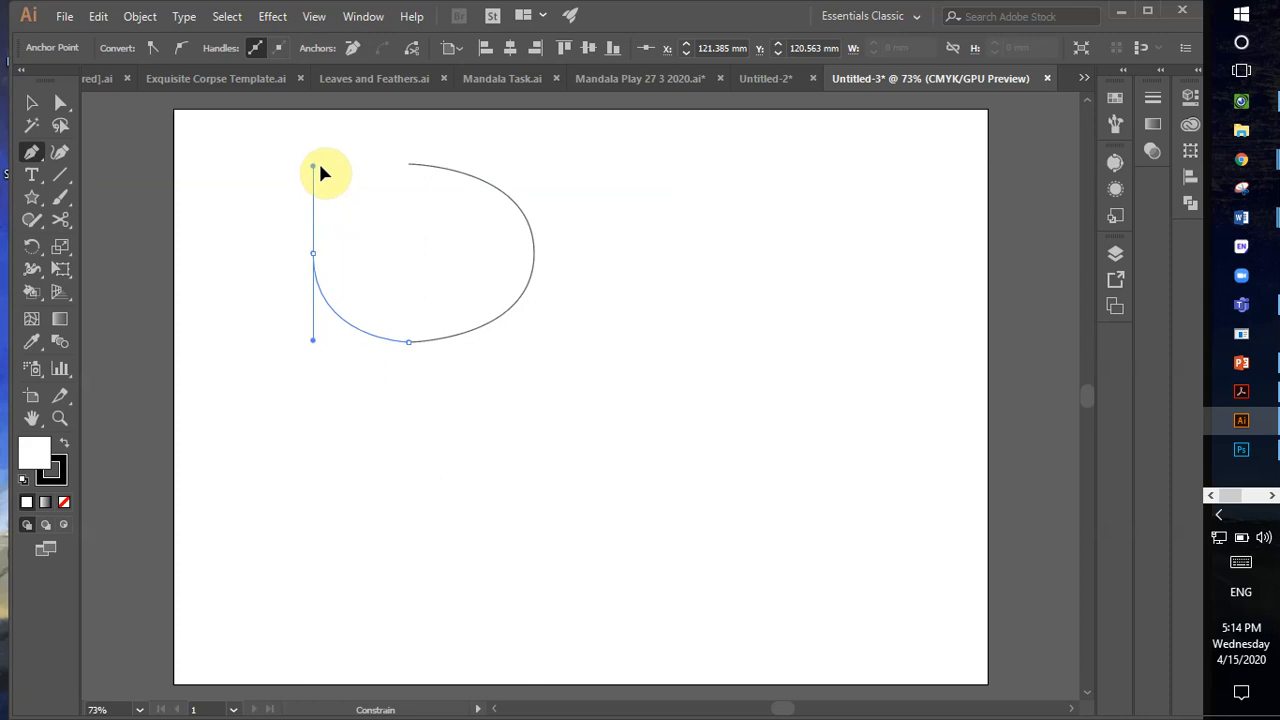
{"action": "left_click_drag", "start_coordinate": [320, 166], "coordinate": [319, 166]}
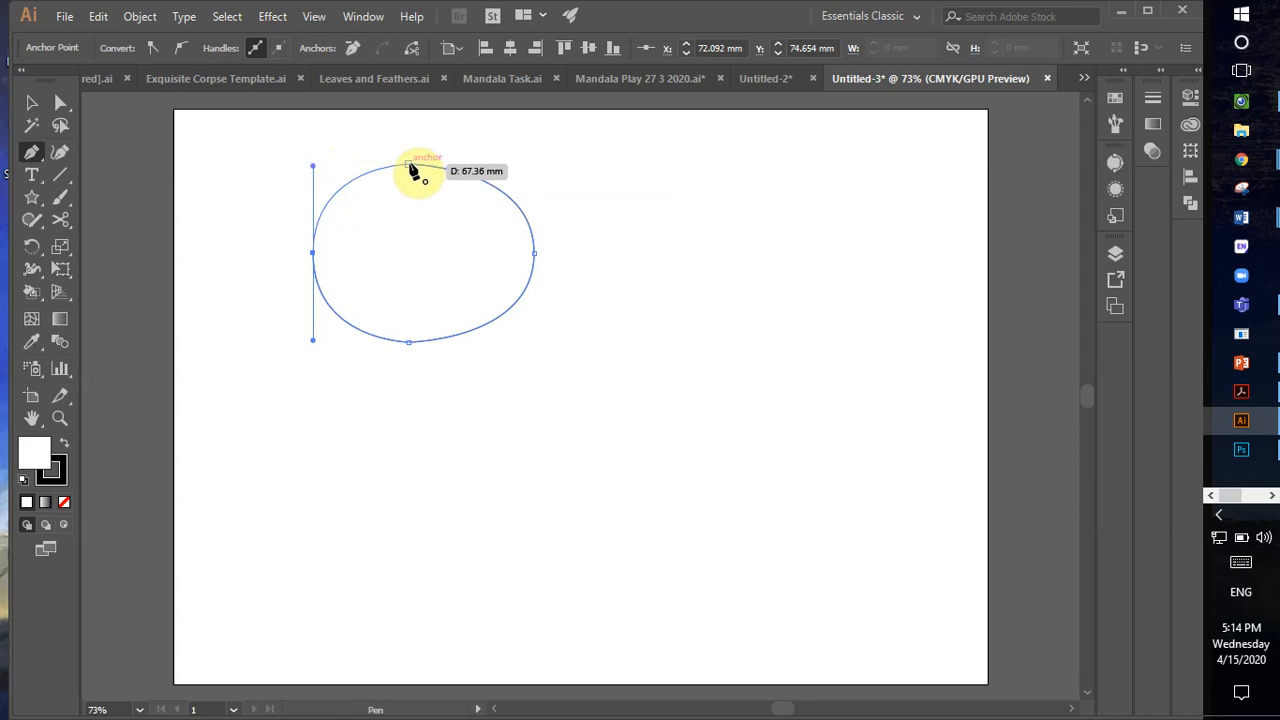
{"action": "left_click_drag", "start_coordinate": [413, 170], "coordinate": [414, 171]}
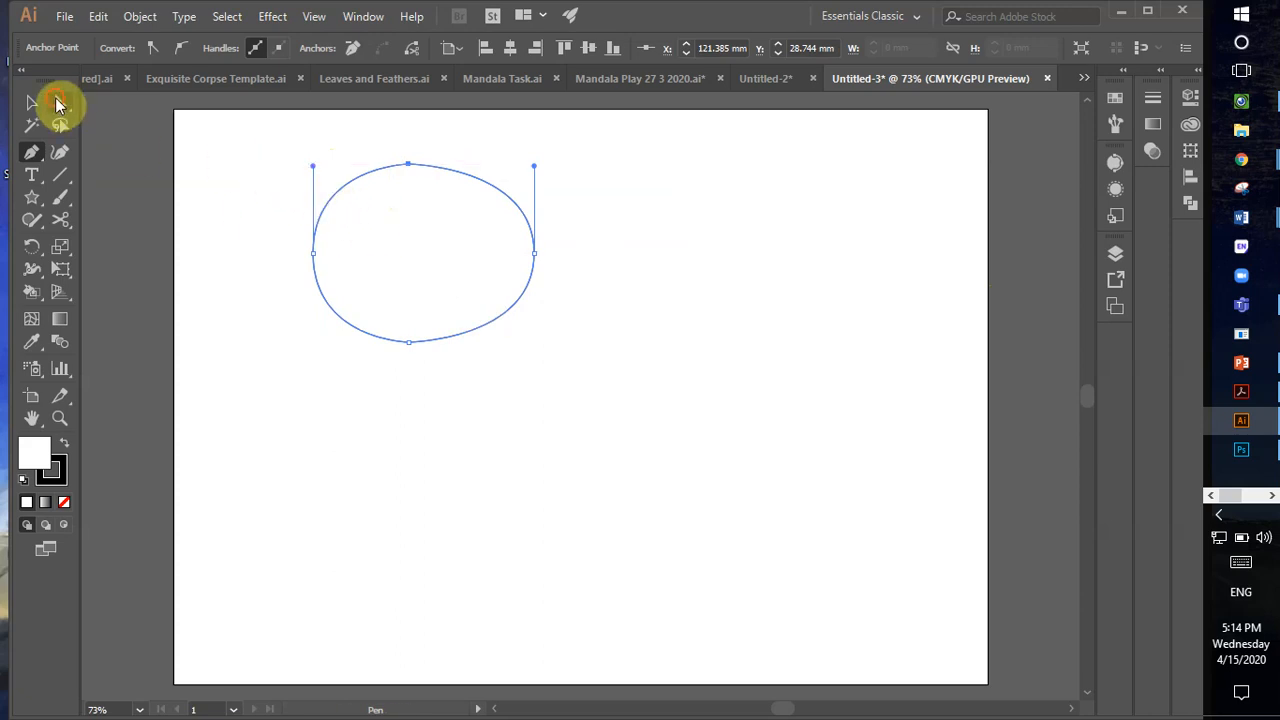
- Select the entire oval, move it into the artboard's upper-left corner, and deselect it
{"action": "left_click", "coordinate": [57, 104]}
{"action": "left_click_drag", "start_coordinate": [280, 137], "coordinate": [455, 340]}
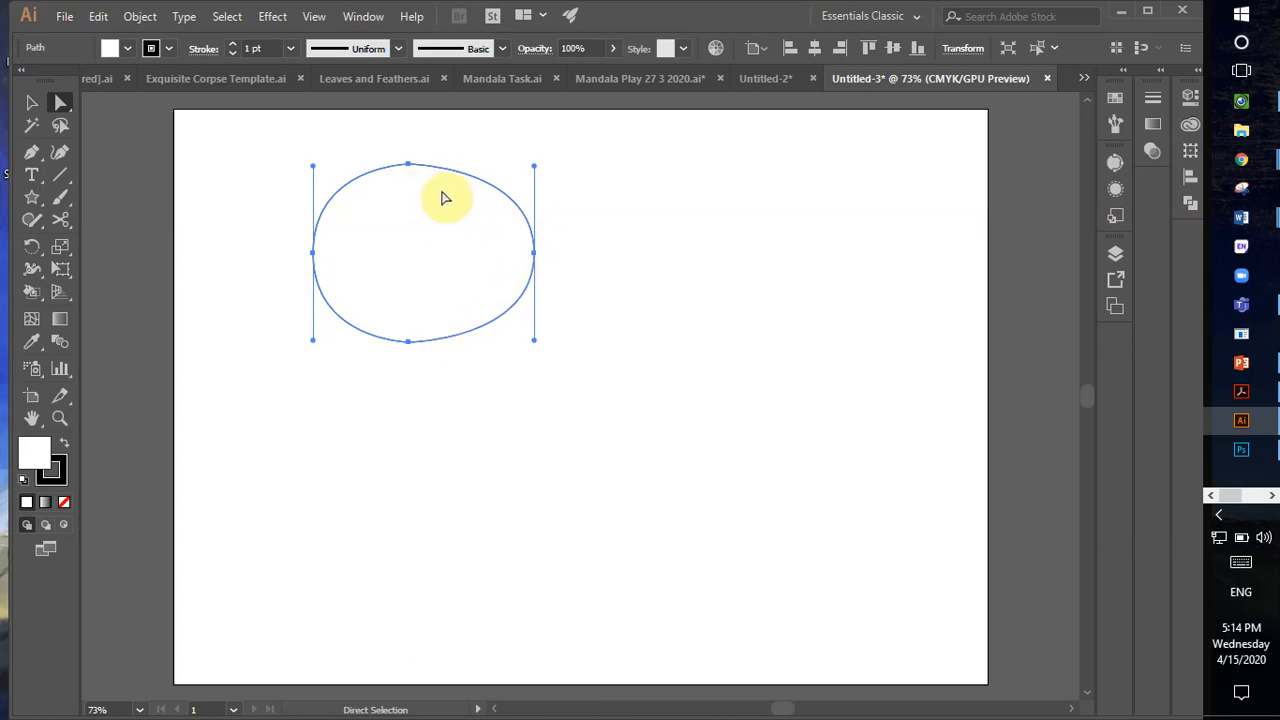
{"action": "key", "text": "v"}
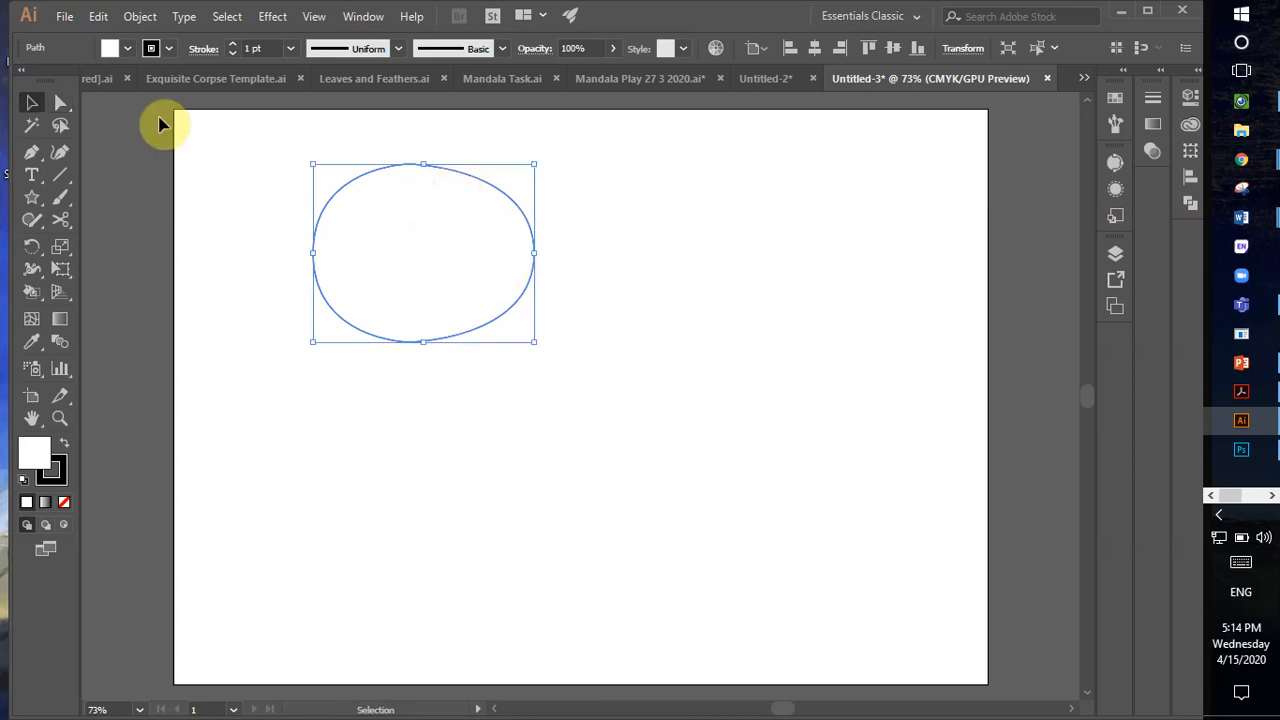
{"action": "left_click_drag", "start_coordinate": [503, 198], "coordinate": [392, 158]}
{"action": "left_click", "coordinate": [569, 211]}
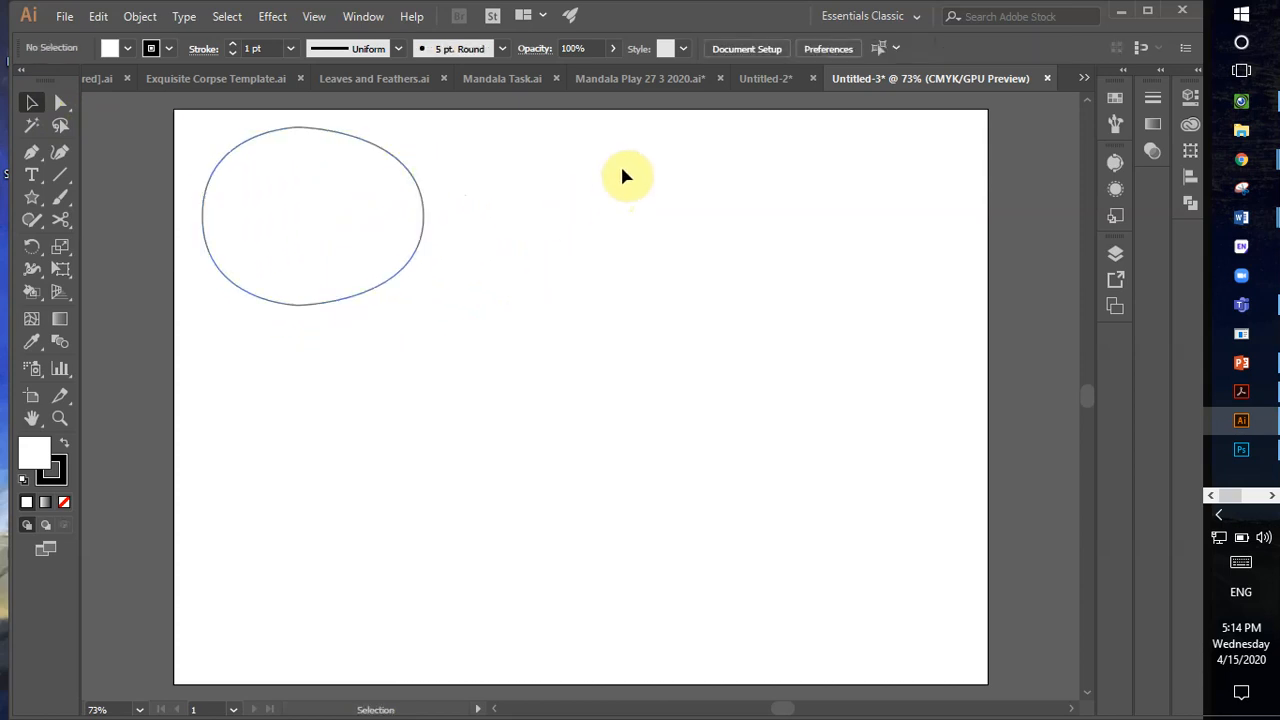
- Draw an open half-oval Pen path in the artboard's upper right, bulging to about X 300, Y 49 mm and ending at about X 242, Y 93 mm
{"action": "key", "text": "p"}
{"action": "left_click", "coordinate": [642, 136]}
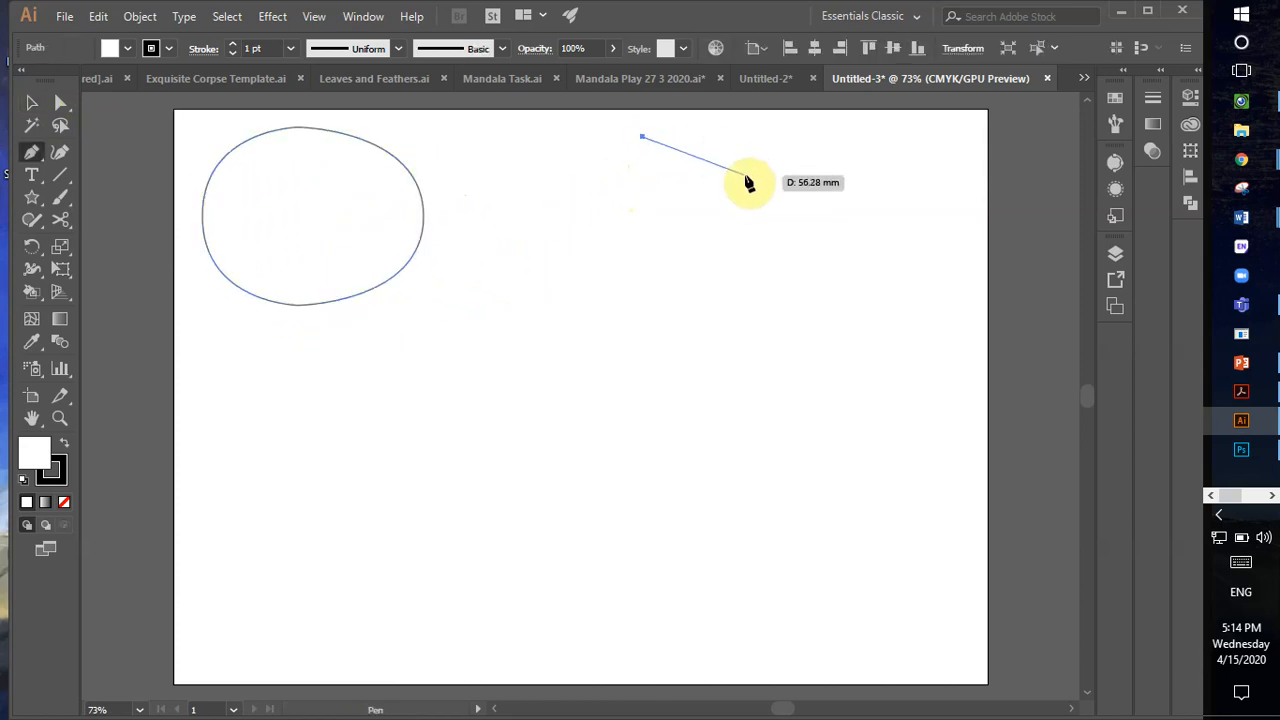
{"action": "left_click_drag", "start_coordinate": [755, 203], "coordinate": [756, 282]}
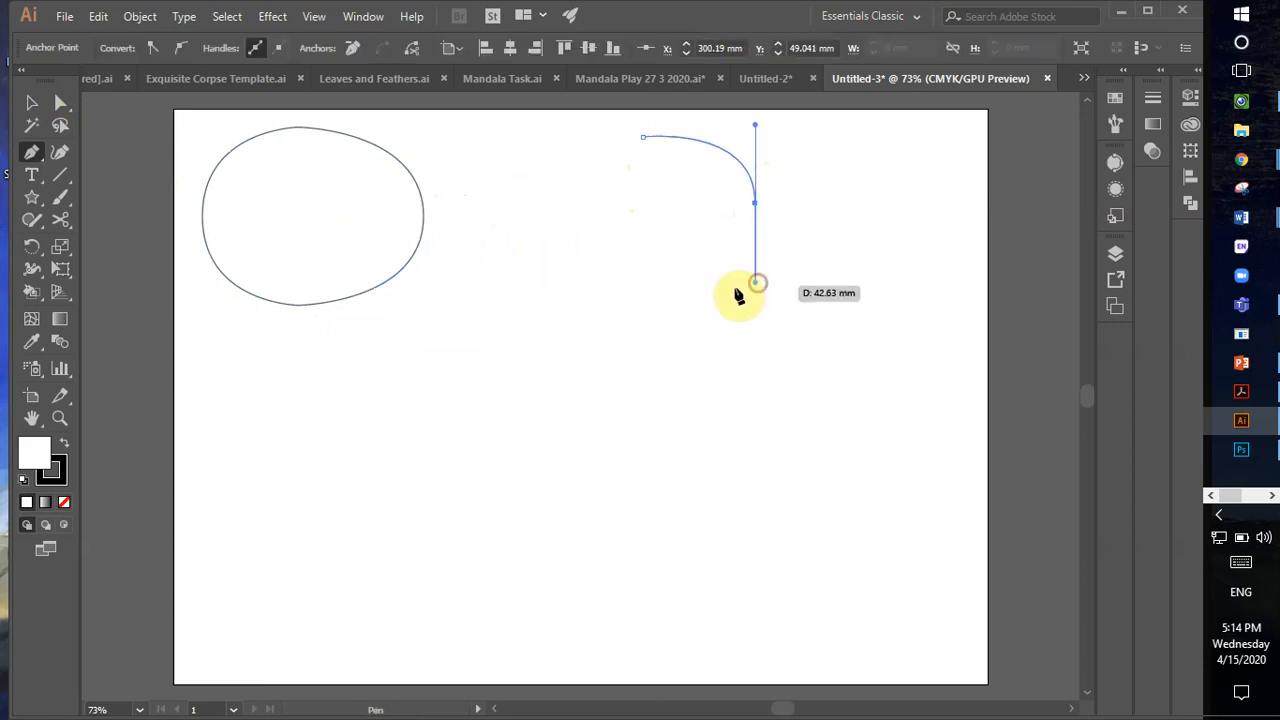
{"action": "left_click", "coordinate": [643, 288]}
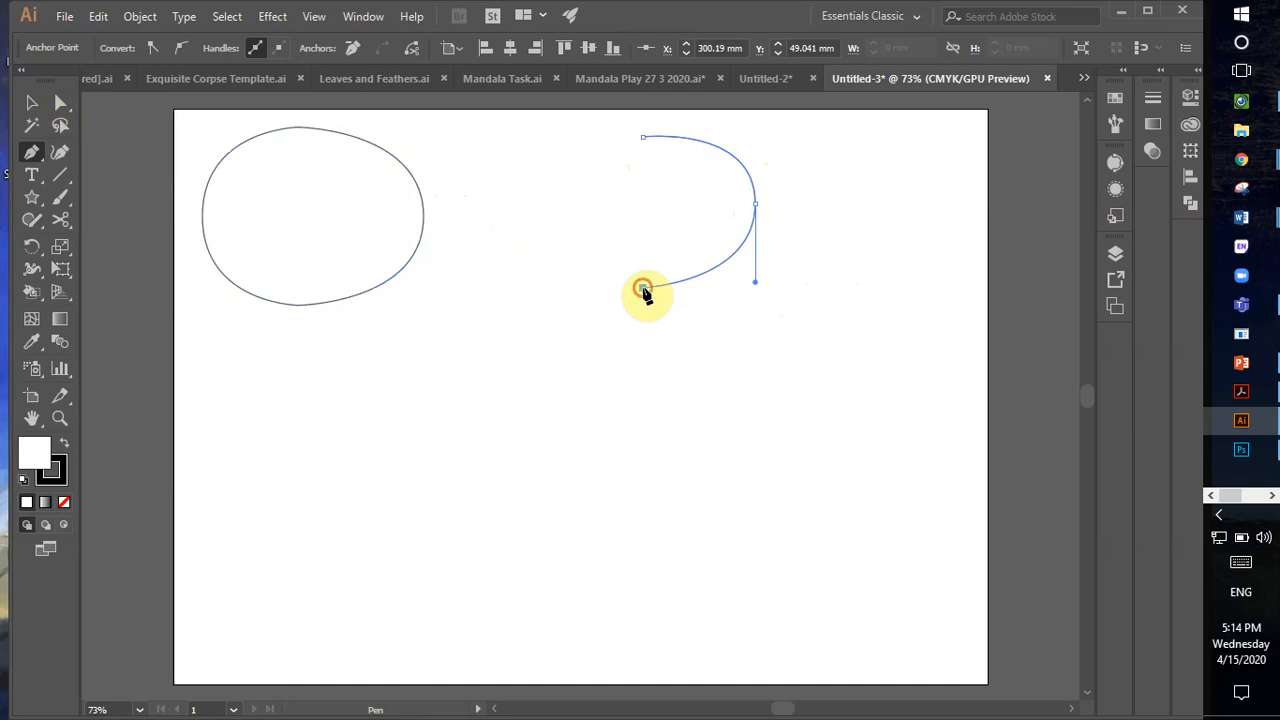
- Select the whole open half-oval path and make a duplicate of it by copying and pasting
{"action": "left_click", "coordinate": [60, 103]}
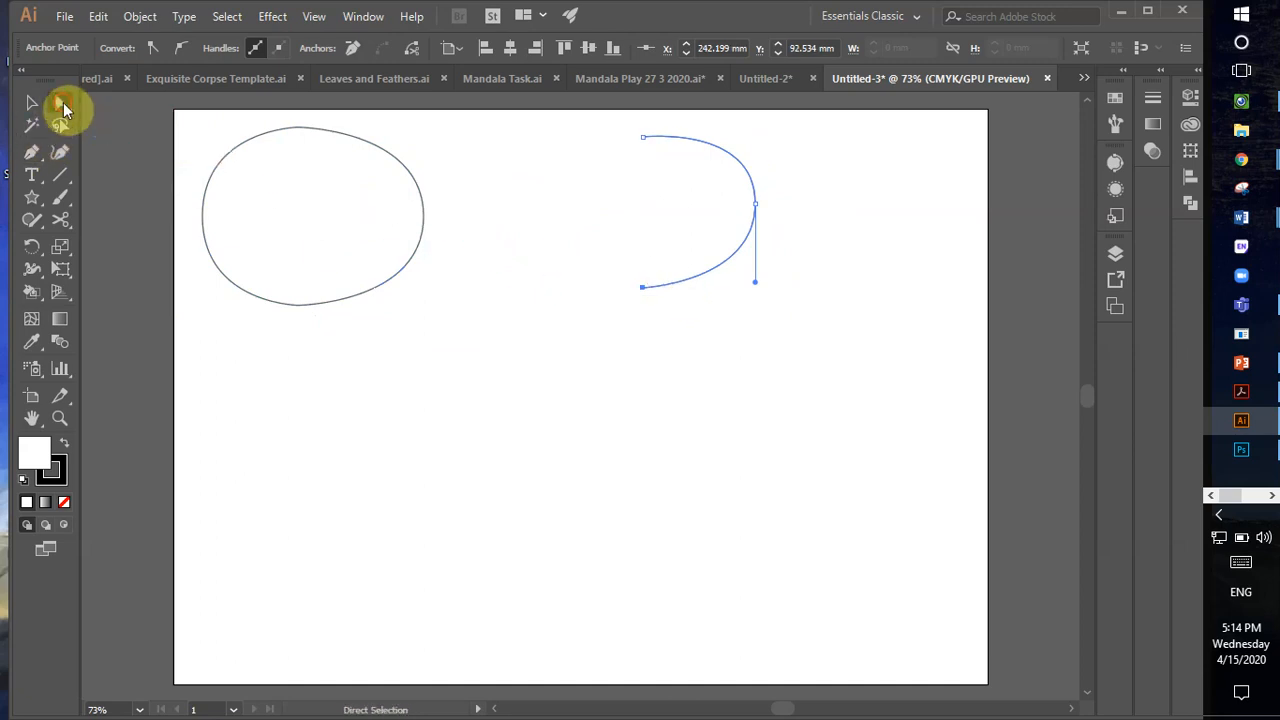
{"action": "left_click_drag", "start_coordinate": [630, 113], "coordinate": [886, 334]}
{"action": "right_click", "coordinate": [728, 161]}
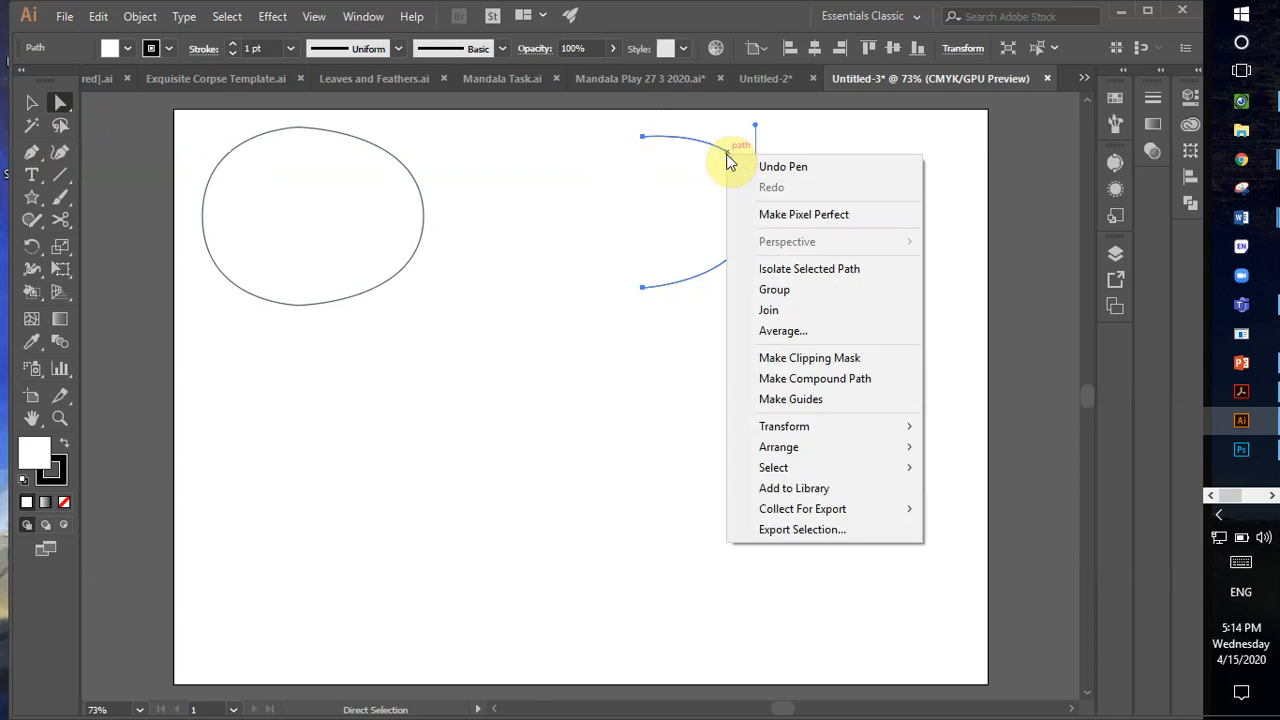
{"action": "mouse_move", "coordinate": [800, 432]}
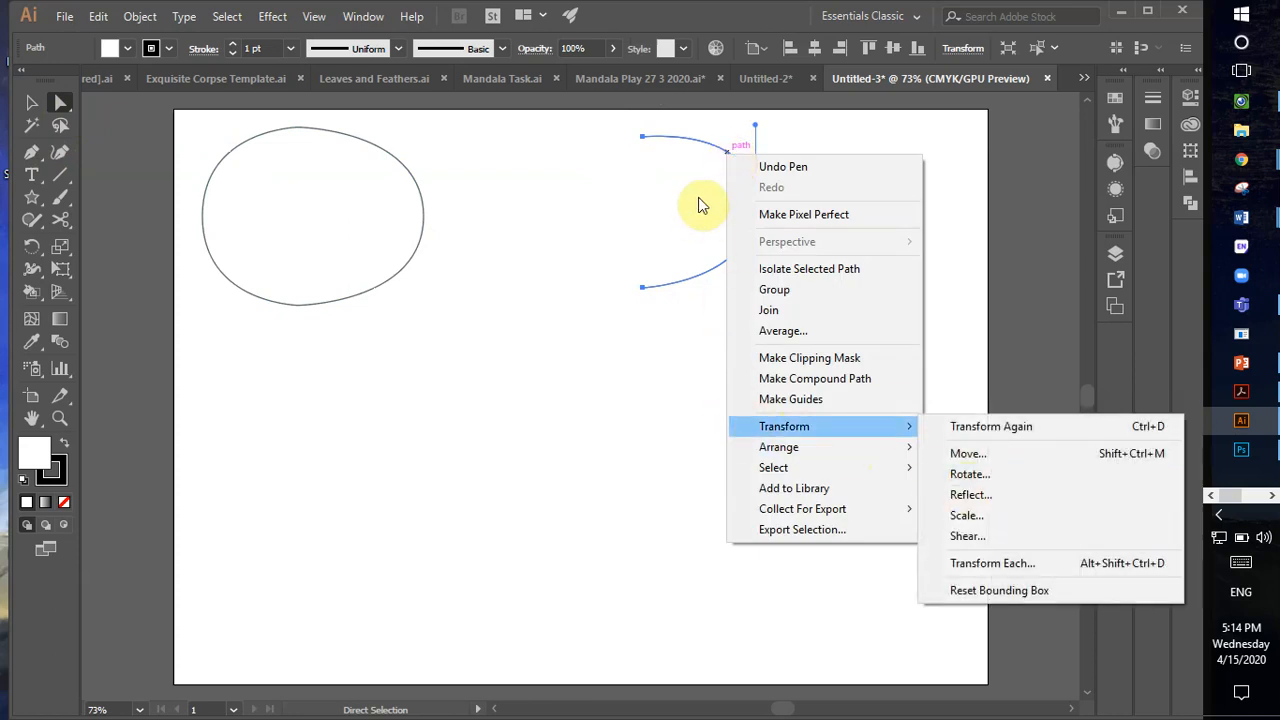
{"action": "left_click", "coordinate": [687, 140]}
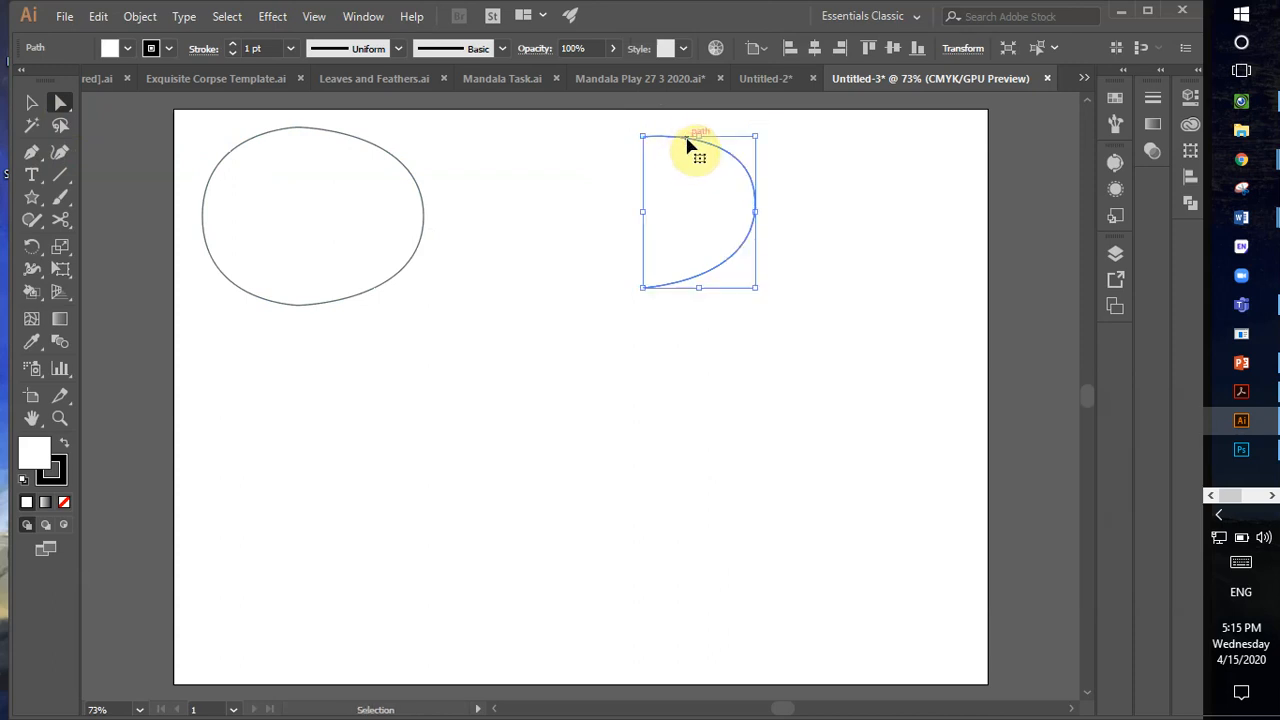
{"action": "key", "text": "ctrl+c"}
{"action": "key", "text": "ctrl+v"}
- Reflect the duplicated half-oval across the vertical axis with the preview on
{"action": "right_click", "coordinate": [593, 331]}
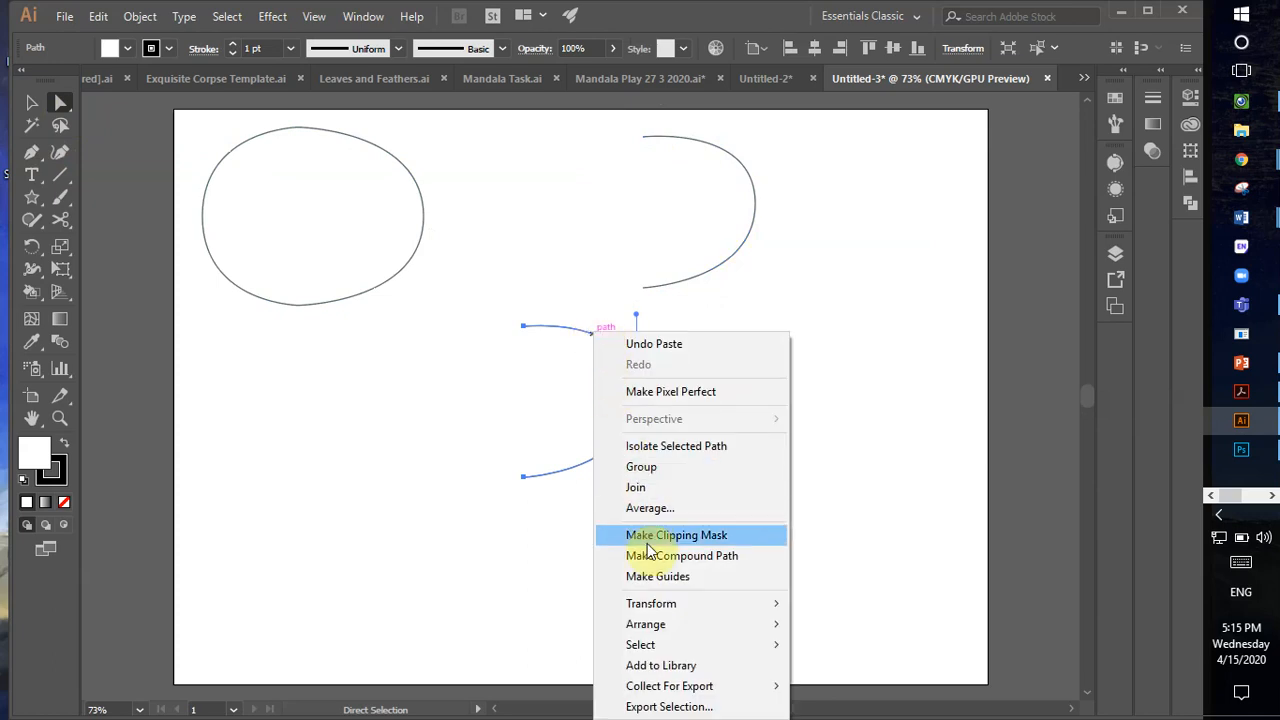
{"action": "mouse_move", "coordinate": [654, 608]}
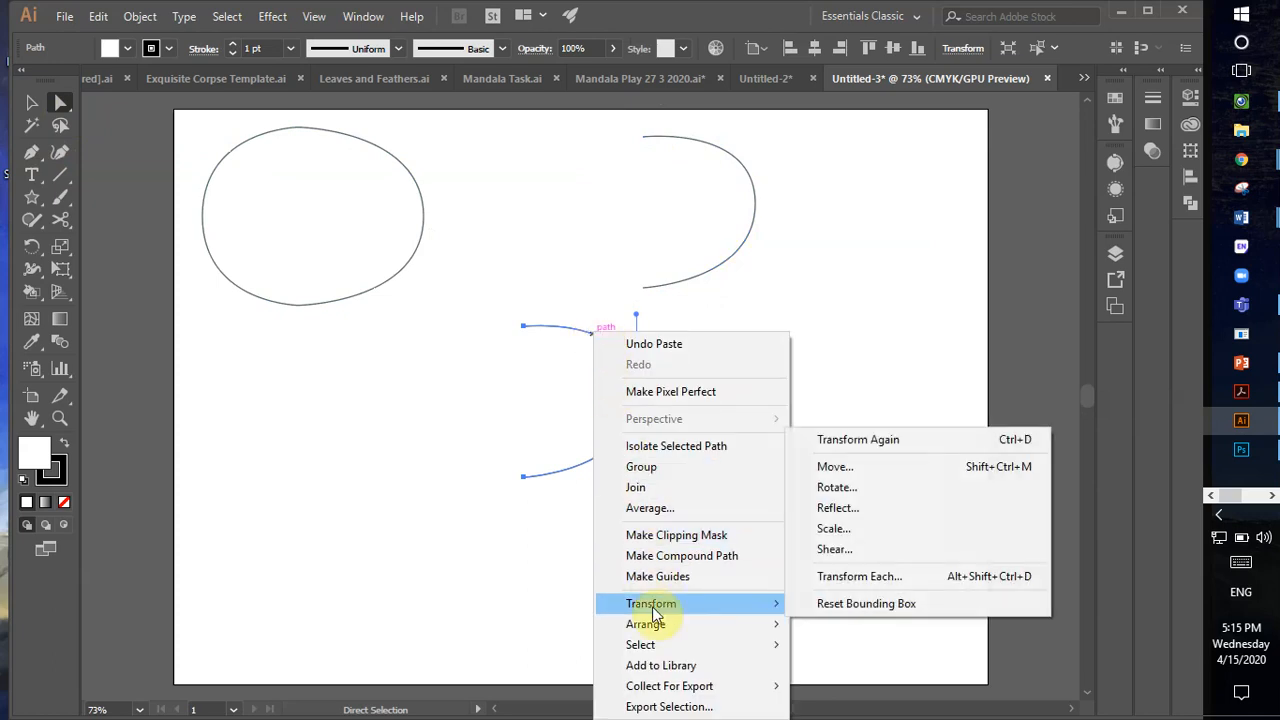
{"action": "left_click", "coordinate": [847, 508]}
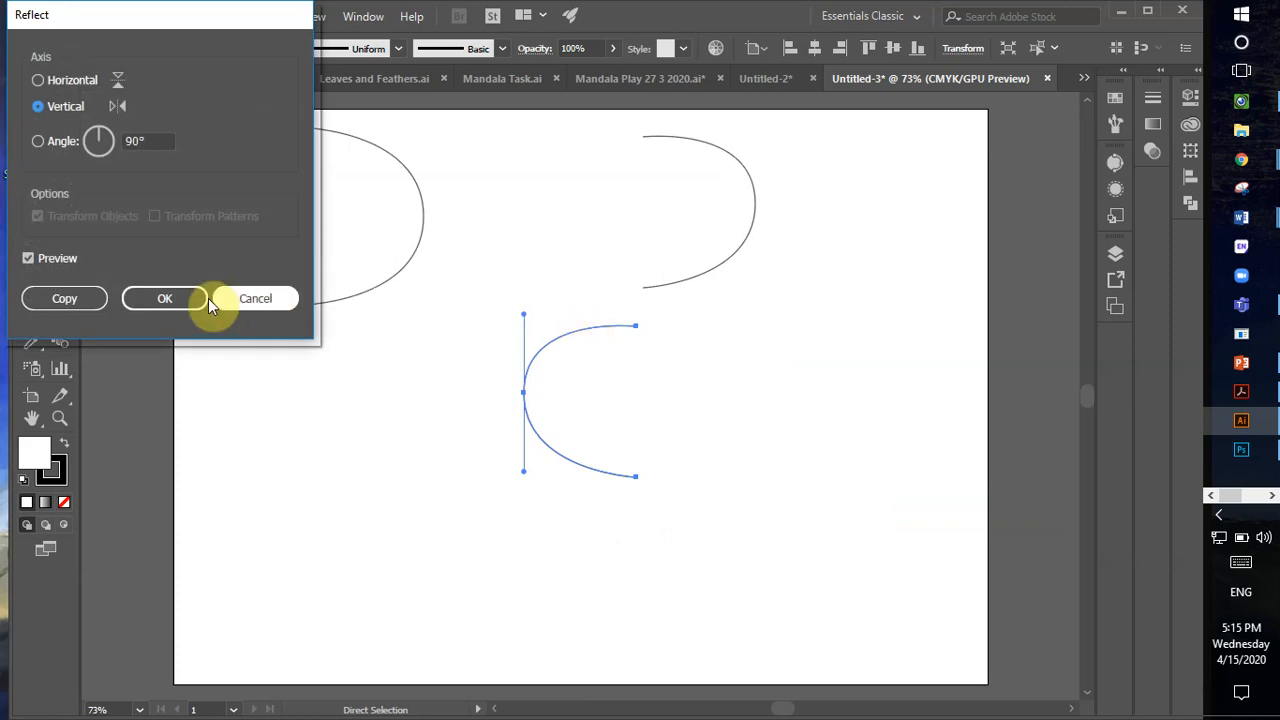
{"action": "left_click", "coordinate": [27, 259]}
{"action": "left_click", "coordinate": [27, 259]}
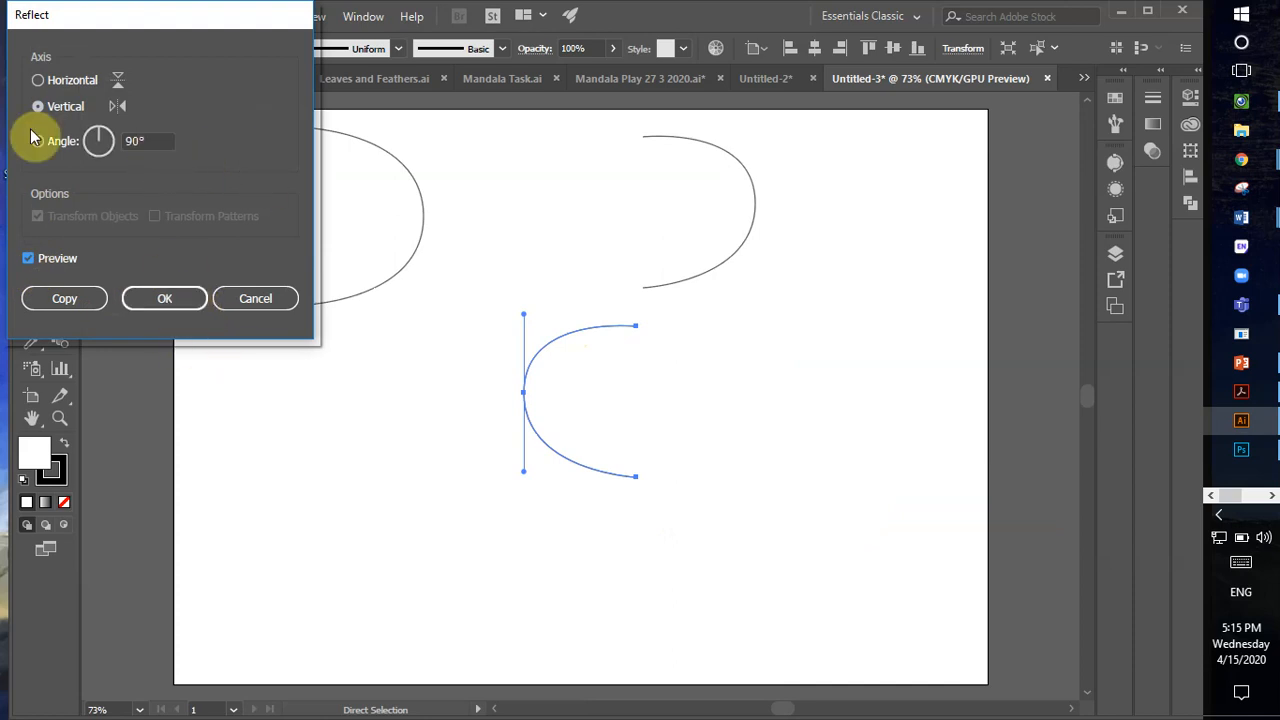
{"action": "left_click", "coordinate": [185, 298]}
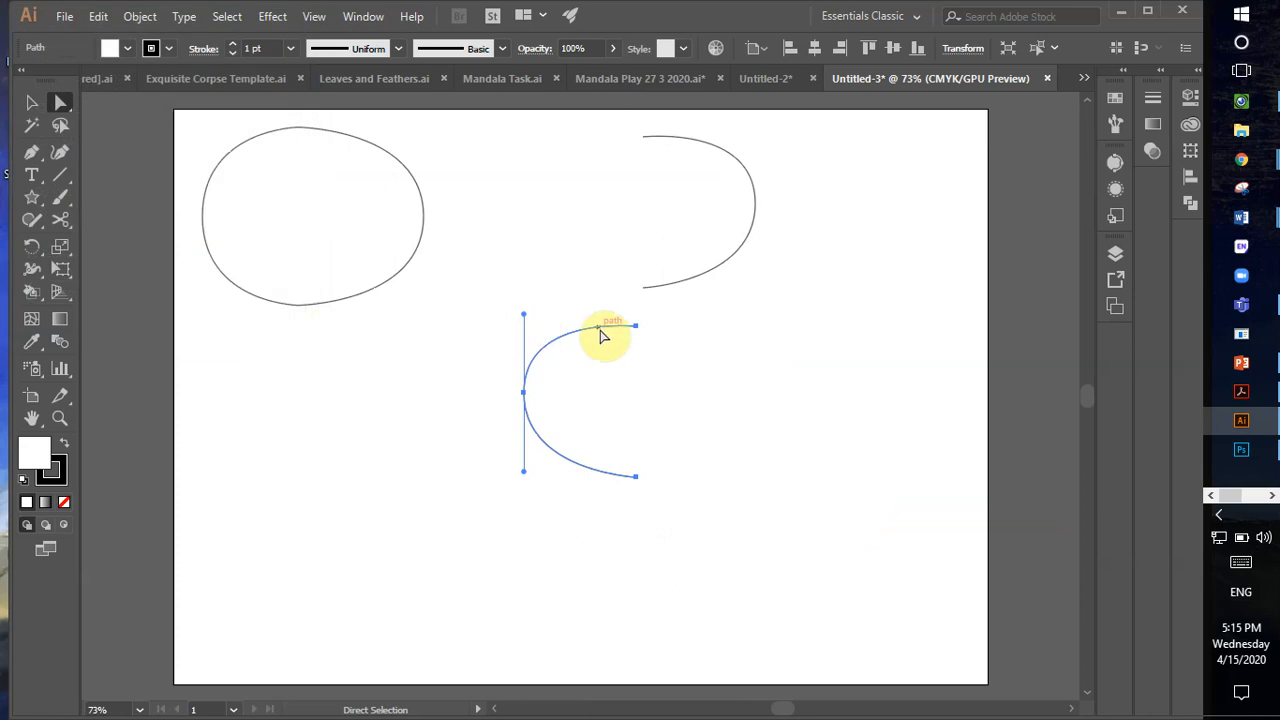
- Move the mirrored half against the original half-oval to complete the oval, and select the paths to check where the halves meet
{"action": "left_click_drag", "start_coordinate": [600, 333], "coordinate": [610, 131]}
{"action": "left_click", "coordinate": [850, 236]}
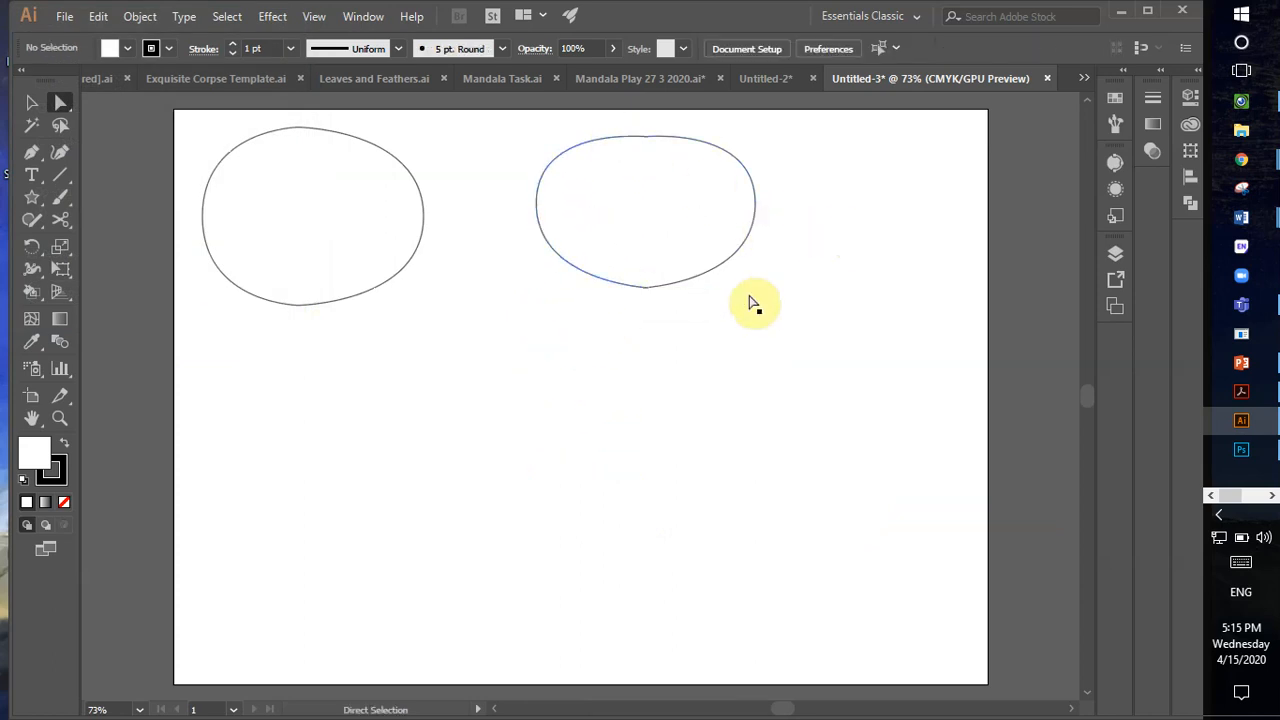
{"action": "left_click_drag", "start_coordinate": [514, 117], "coordinate": [817, 383]}
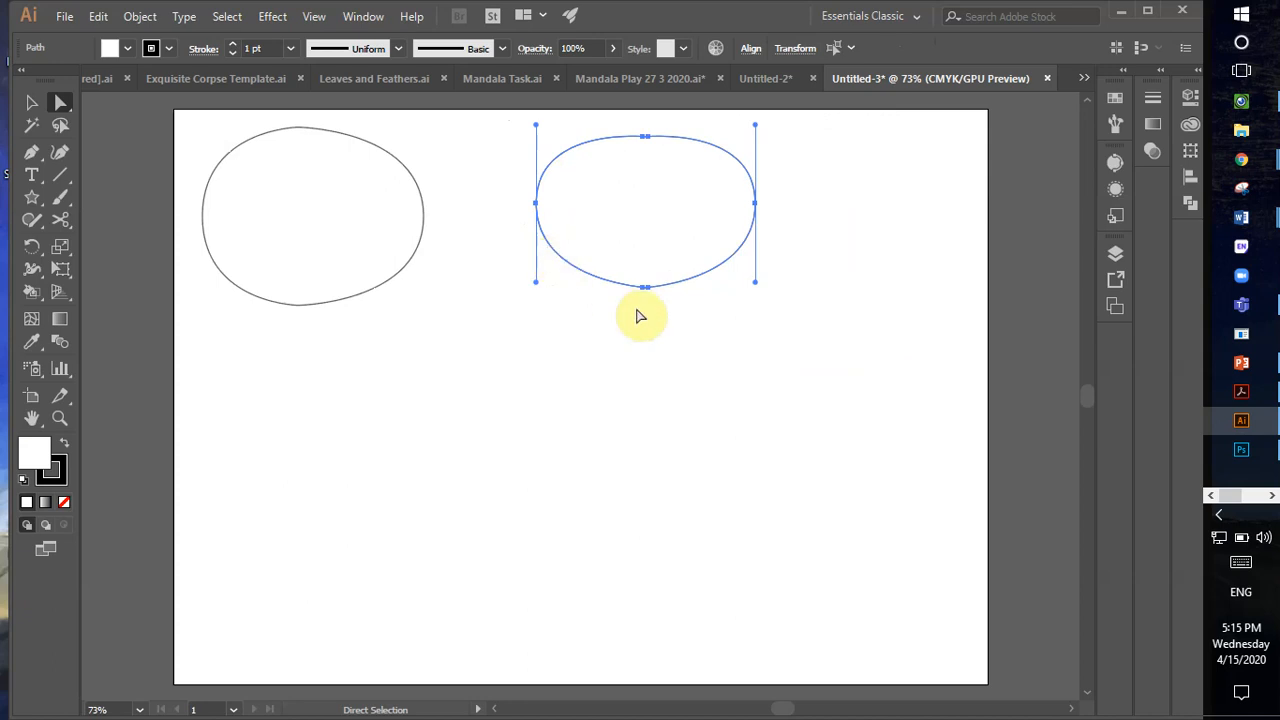
{"action": "left_click", "coordinate": [611, 350]}
{"action": "left_click", "coordinate": [571, 263]}
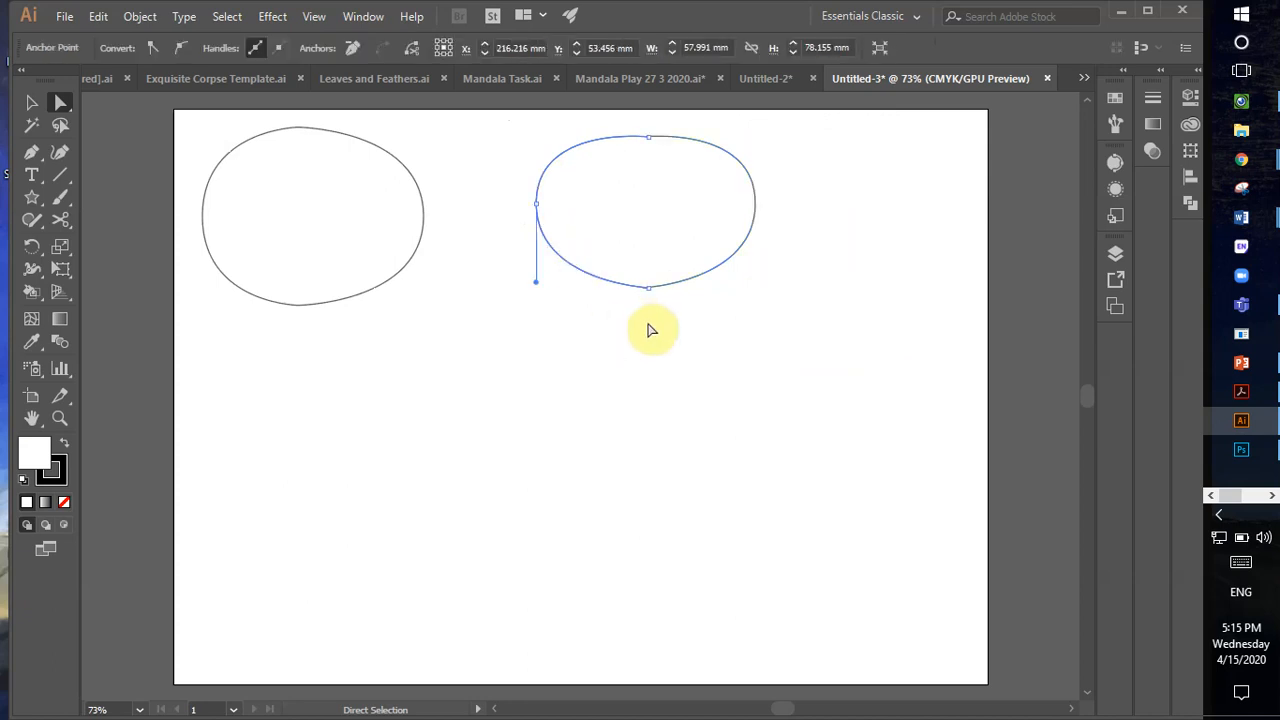
{"action": "left_click_drag", "start_coordinate": [514, 133], "coordinate": [614, 309]}
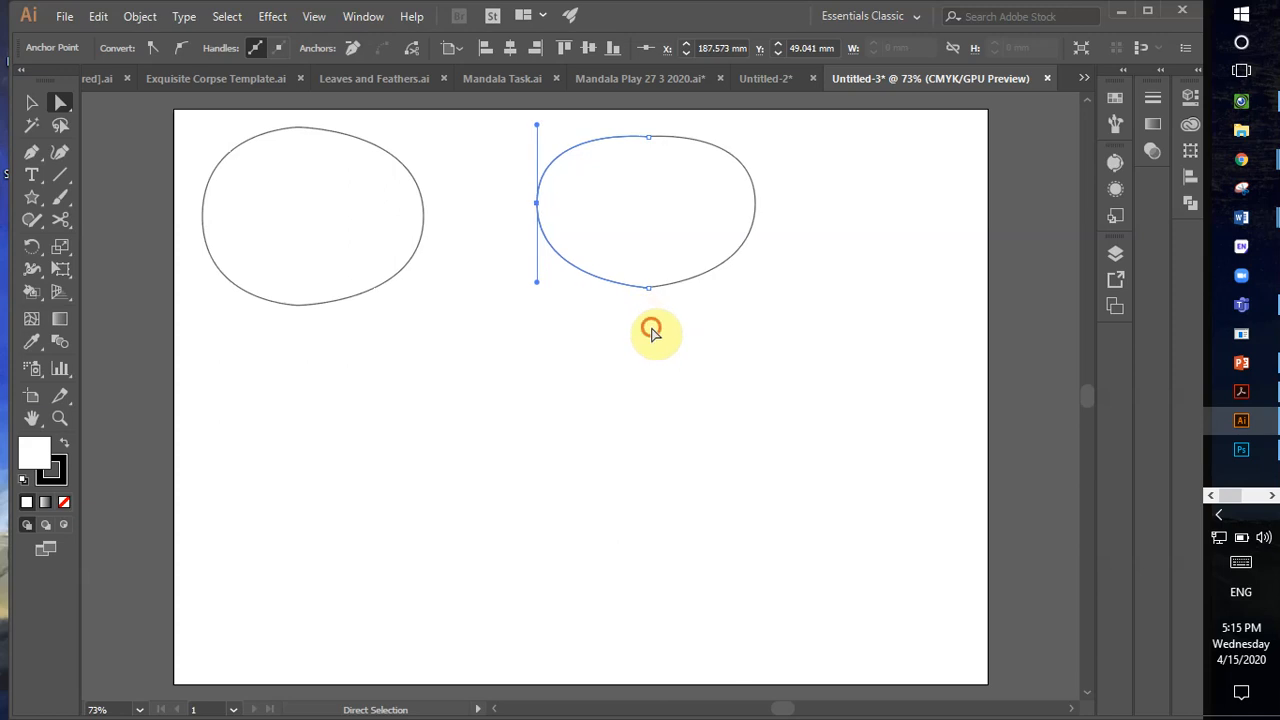
- Select all the ovals on the artboard and delete them
{"action": "left_click", "coordinate": [655, 340]}
{"action": "left_click_drag", "start_coordinate": [808, 130], "coordinate": [141, 365]}
{"action": "key", "text": "Delete"}
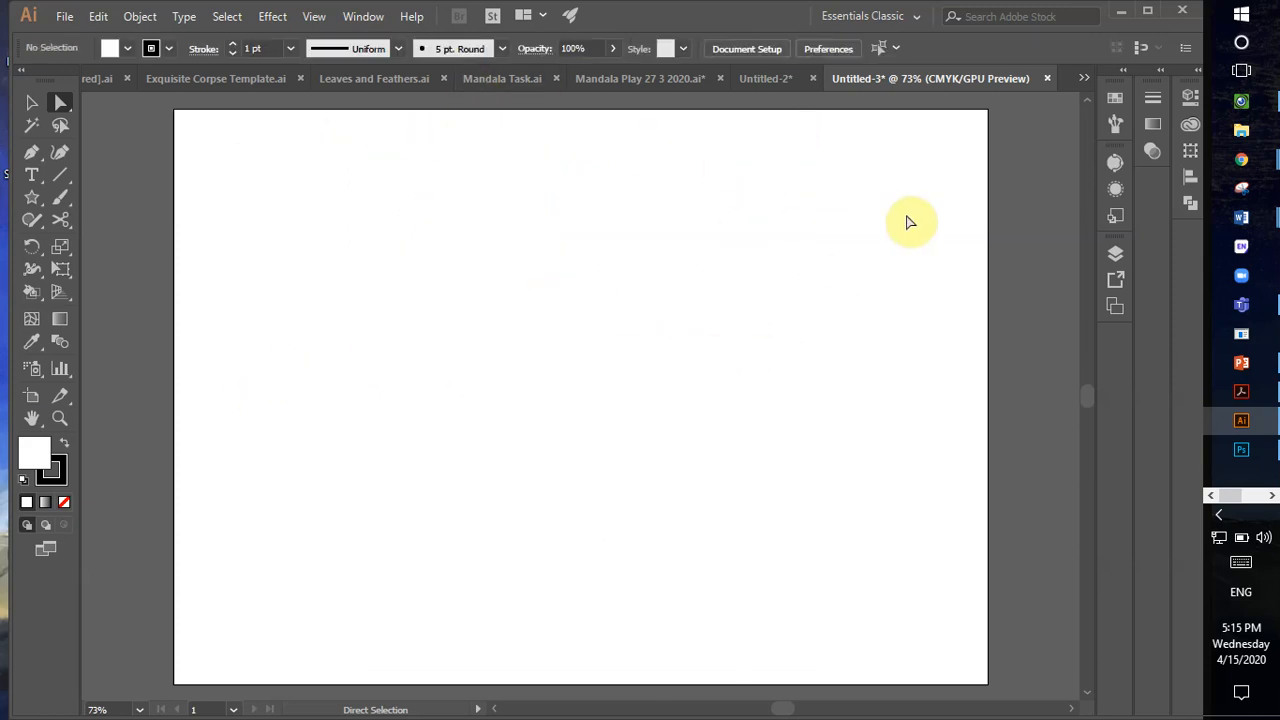
- Bring the human skull photo into the empty document as a linked image from outside Illustrator
{"action": "left_click_drag", "start_coordinate": [768, 24], "coordinate": [528, 40]}
{"action": "left_click_drag", "start_coordinate": [1158, 425], "coordinate": [251, 374]}
{"action": "left_click_drag", "start_coordinate": [481, 32], "coordinate": [757, 3]}
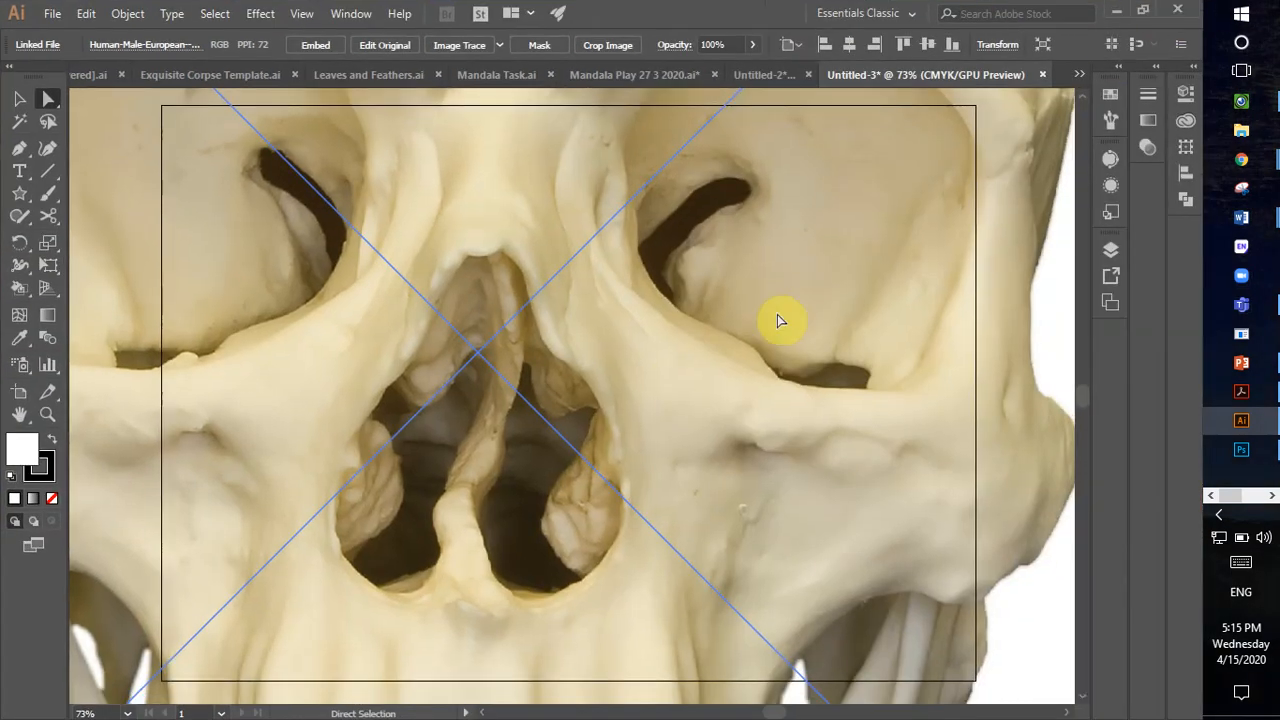
- Scale the skull image down proportionally to about the artboard's height and centre it on the artboard
{"action": "key", "text": "z"}
{"action": "left_click", "coordinate": [523, 400], "text": "alt"}
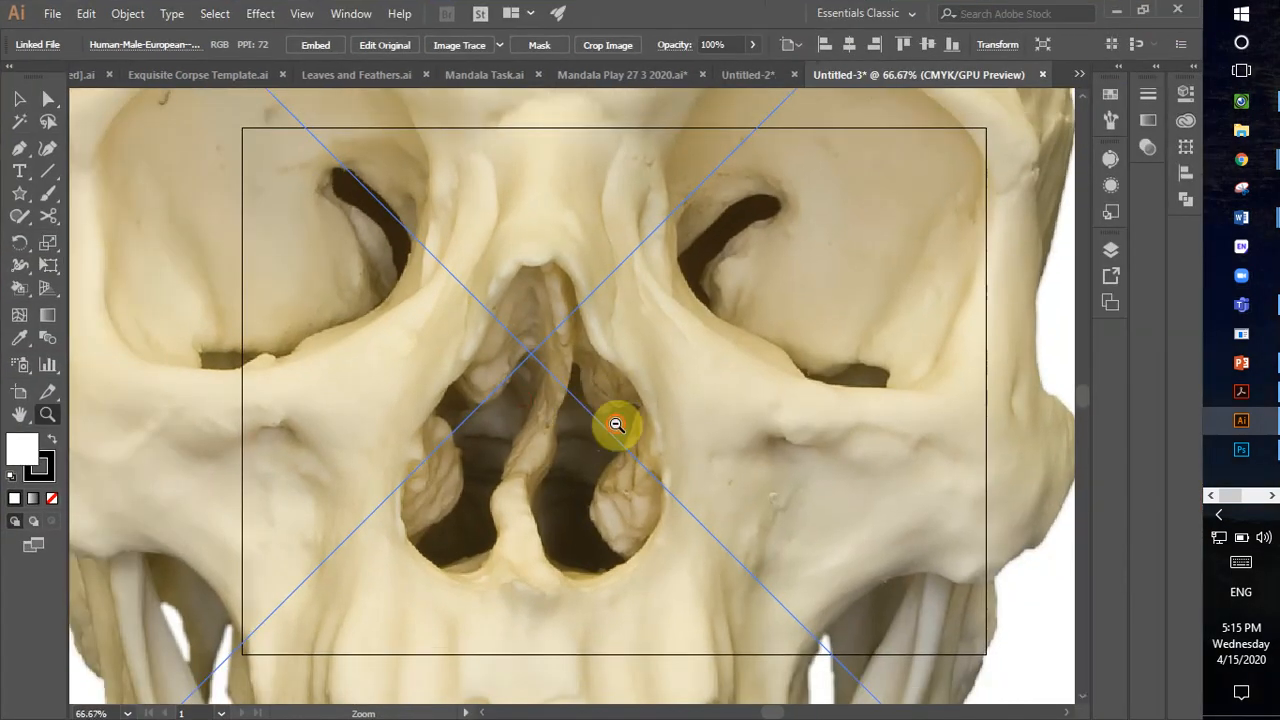
{"action": "left_click", "coordinate": [606, 406], "text": "alt"}
{"action": "left_click", "coordinate": [549, 393], "text": "alt"}
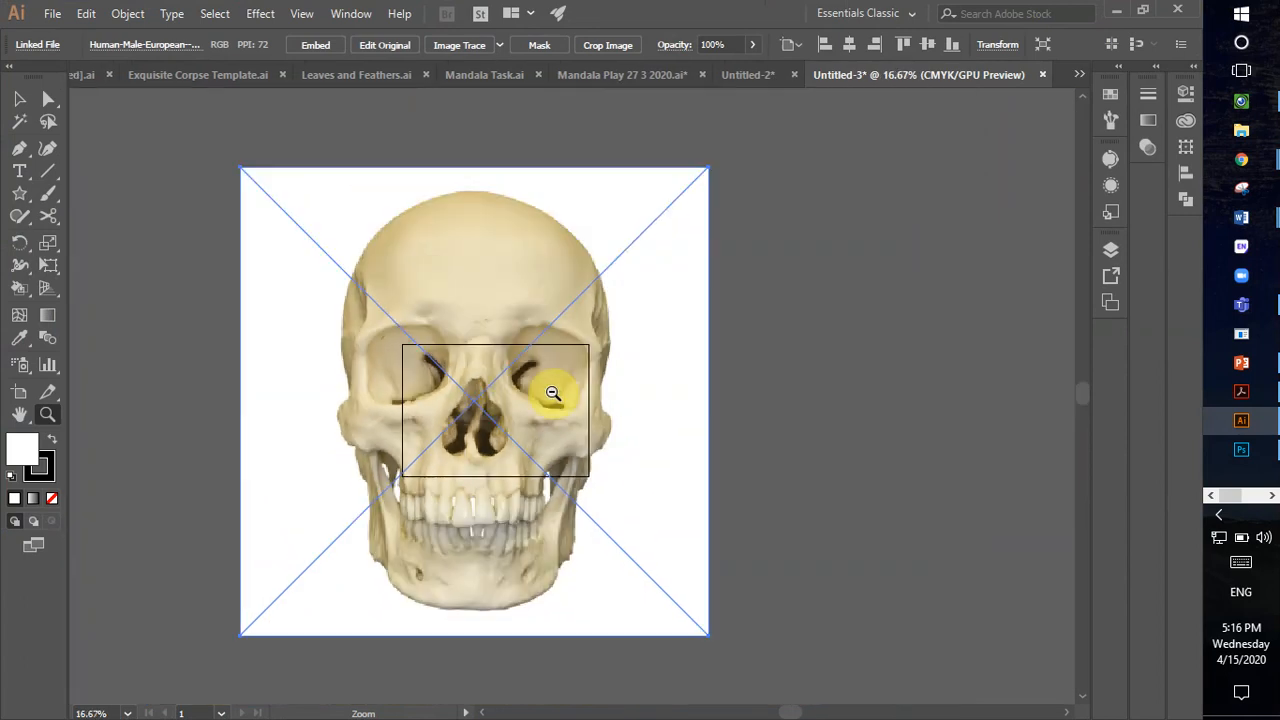
{"action": "left_click", "coordinate": [17, 104]}
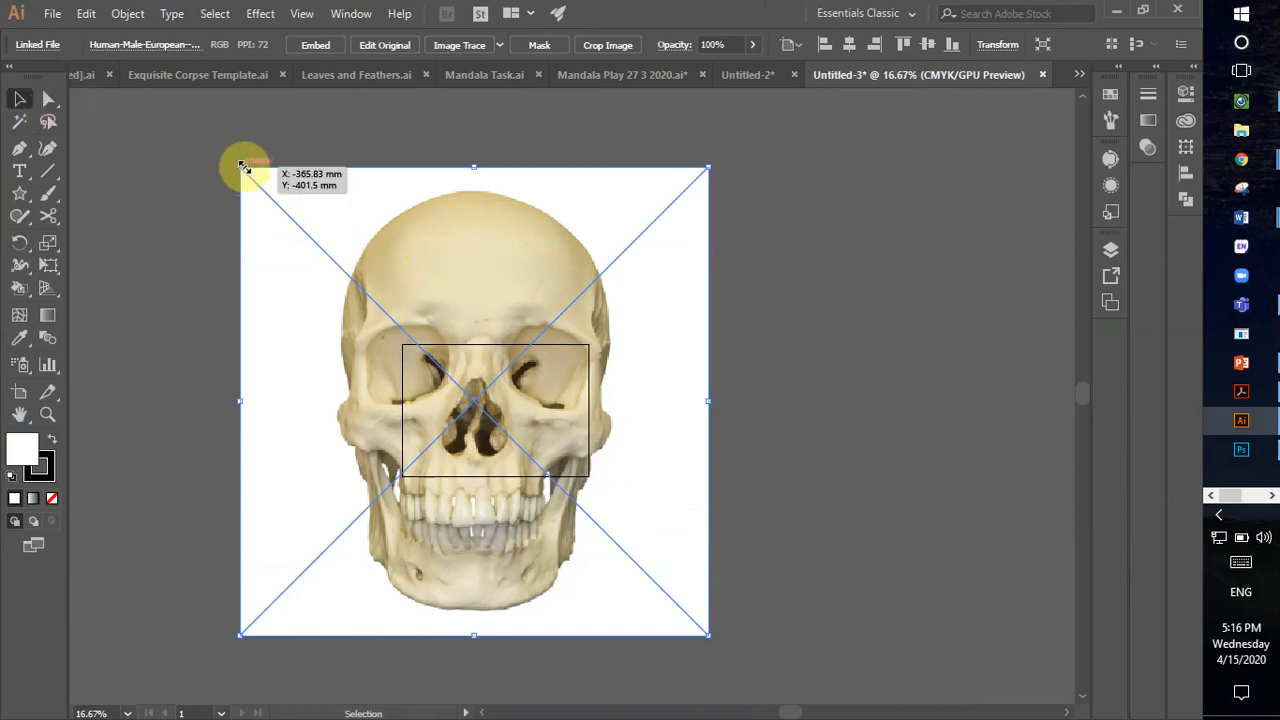
{"action": "left_click_drag", "start_coordinate": [248, 172], "coordinate": [579, 506]}
{"action": "left_click", "coordinate": [511, 384]}
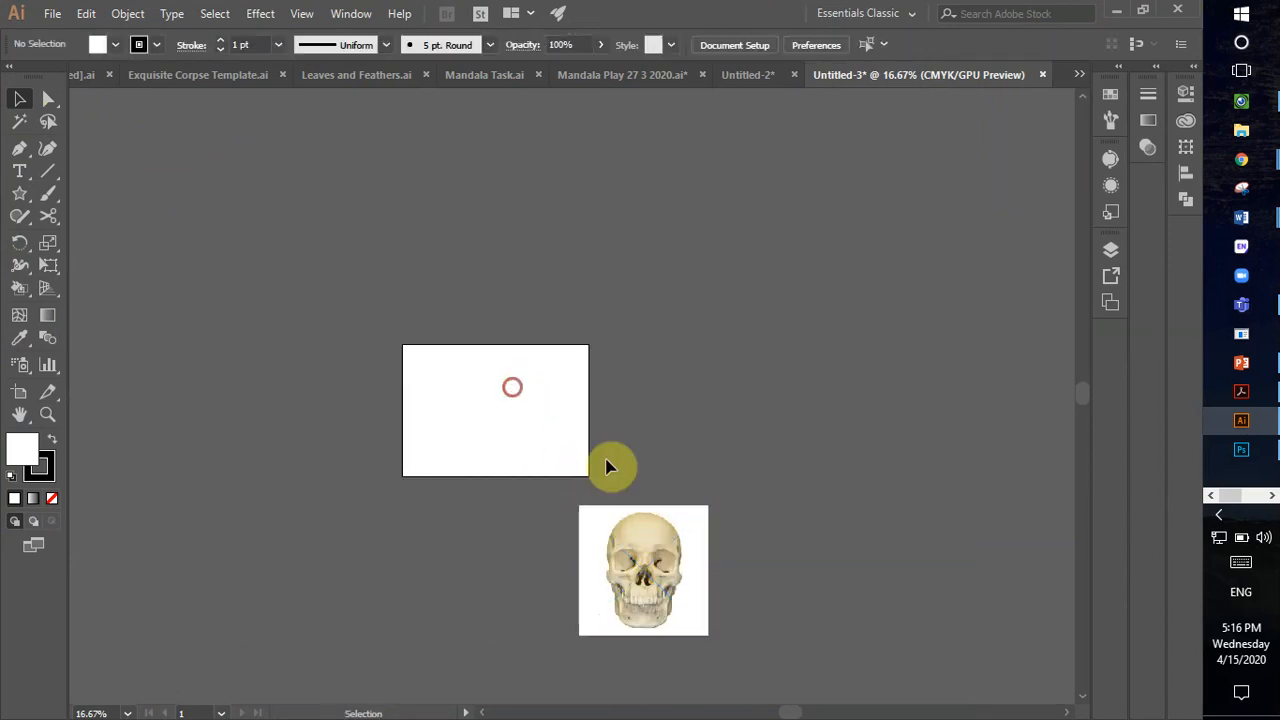
{"action": "left_click_drag", "start_coordinate": [663, 531], "coordinate": [498, 352]}
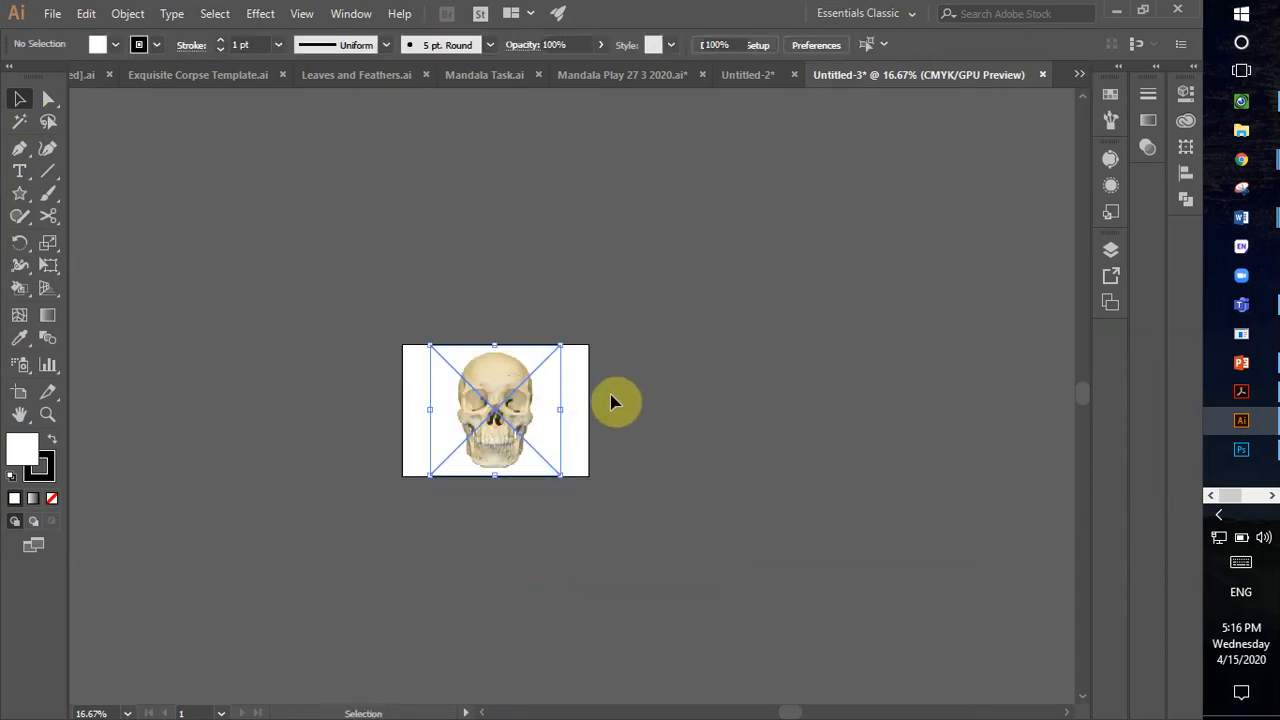
- Deselect the skull image and create a new layer above Layer 1
{"action": "key", "text": "z"}
{"action": "left_click", "coordinate": [505, 445]}
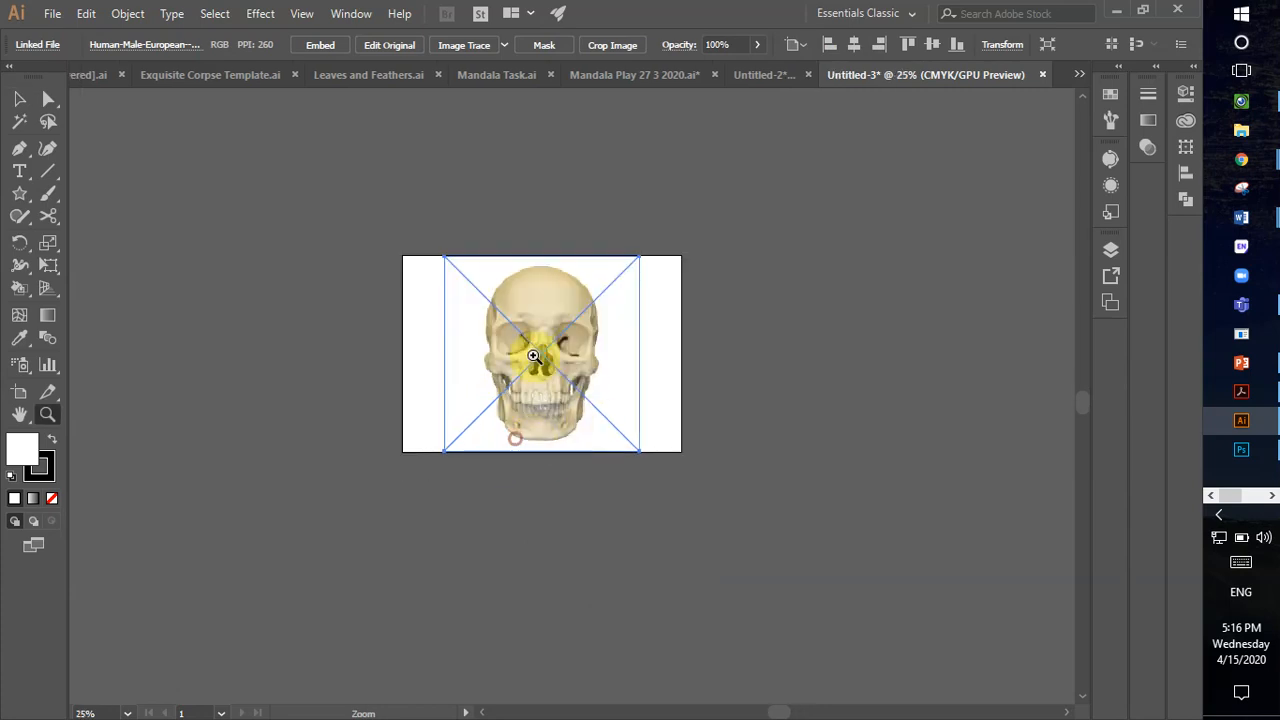
{"action": "left_click", "coordinate": [563, 392]}
{"action": "left_click", "coordinate": [588, 412]}
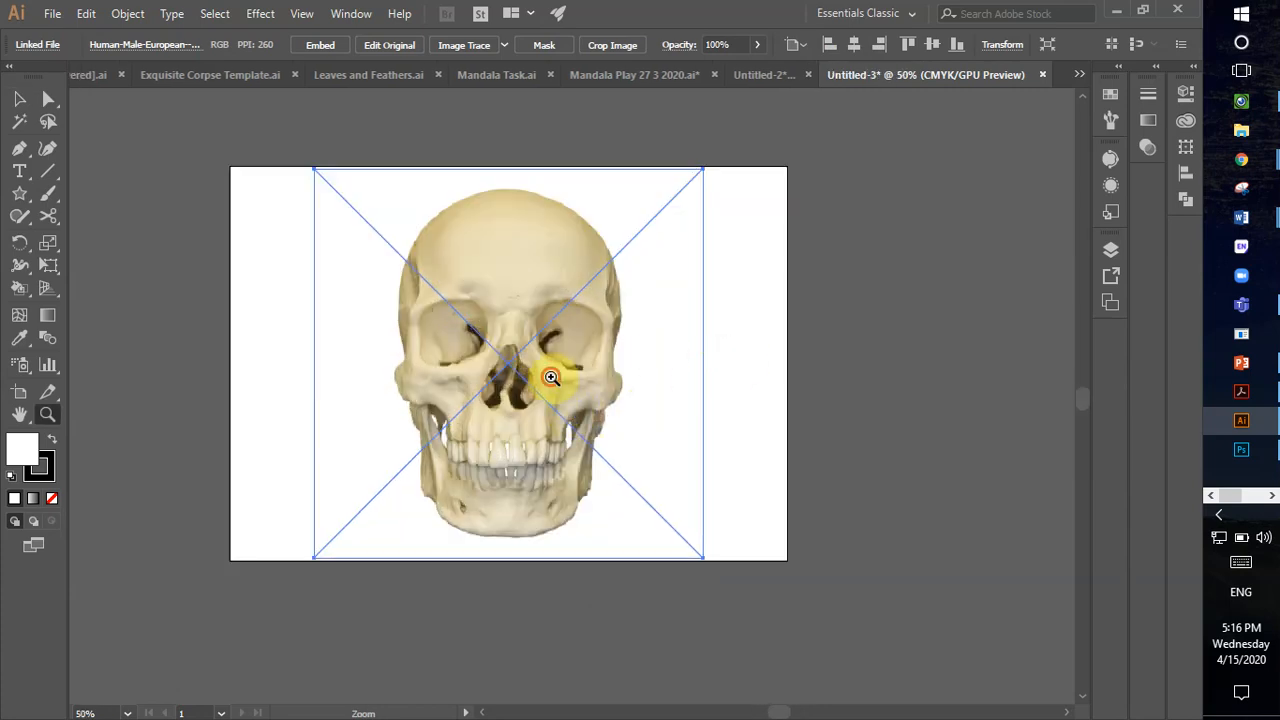
{"action": "left_click", "coordinate": [558, 376]}
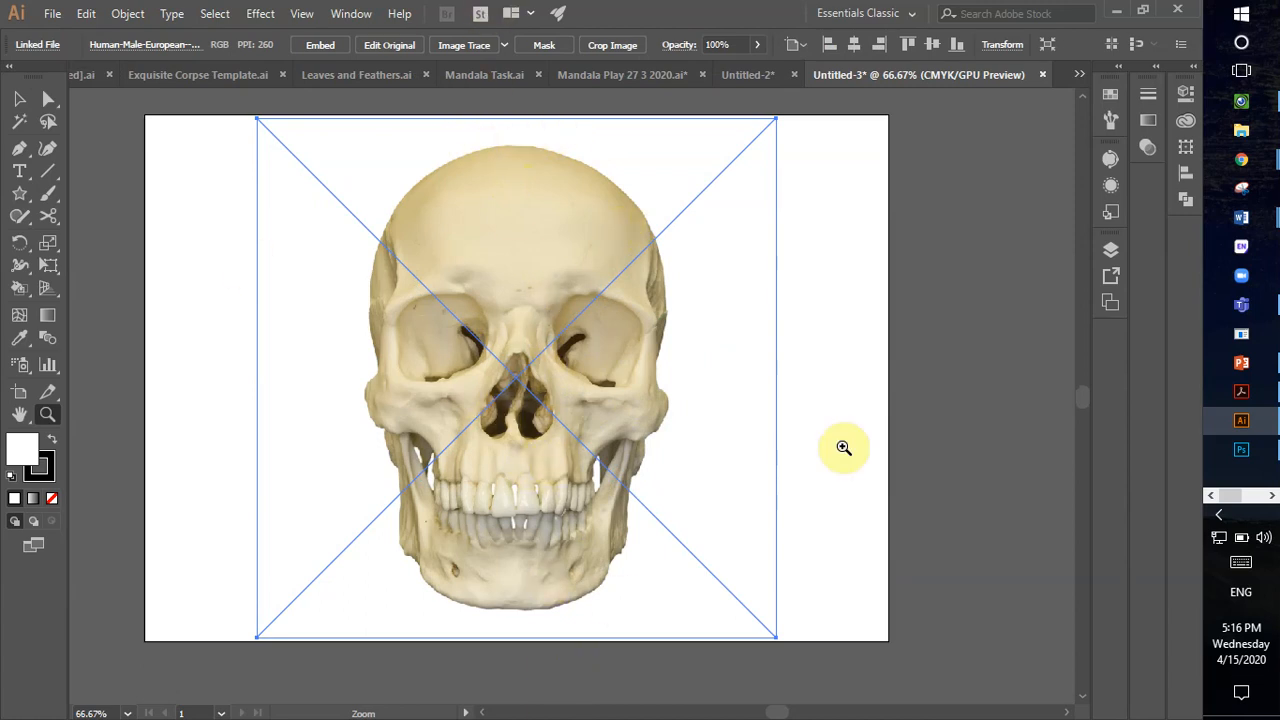
{"action": "left_click", "coordinate": [49, 98]}
{"action": "left_click", "coordinate": [834, 317]}
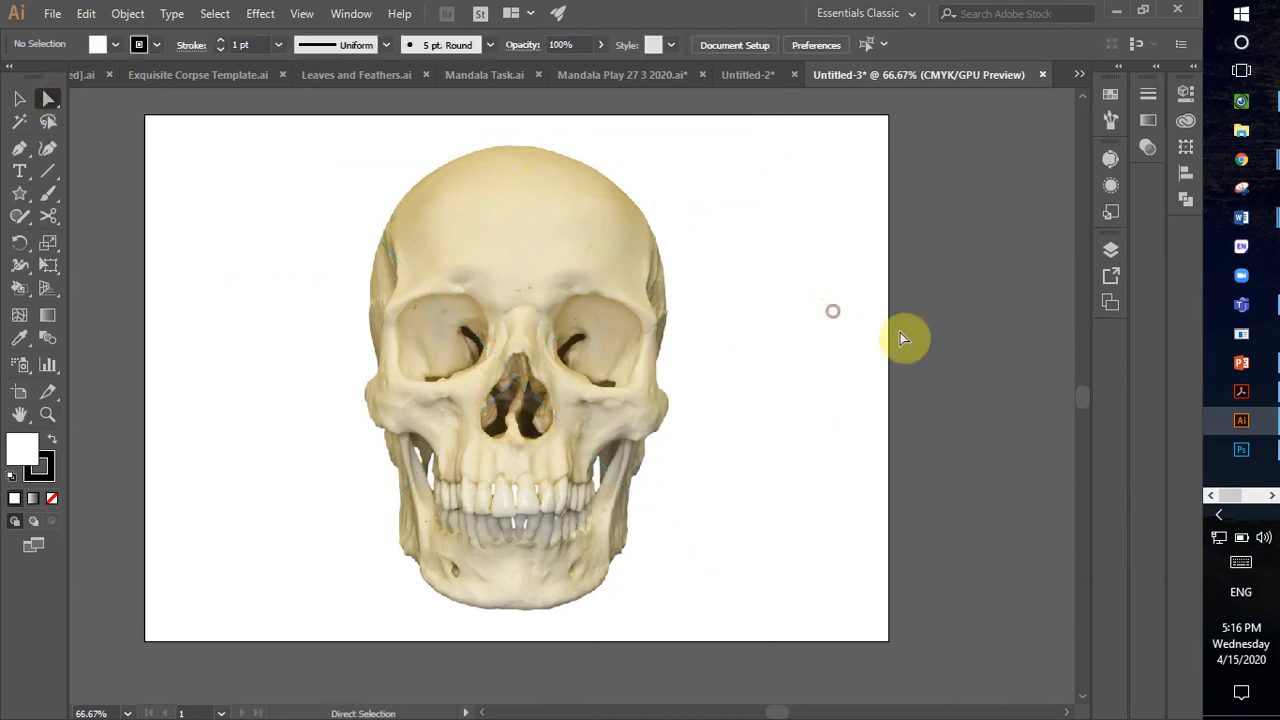
{"action": "left_click", "coordinate": [1113, 255]}
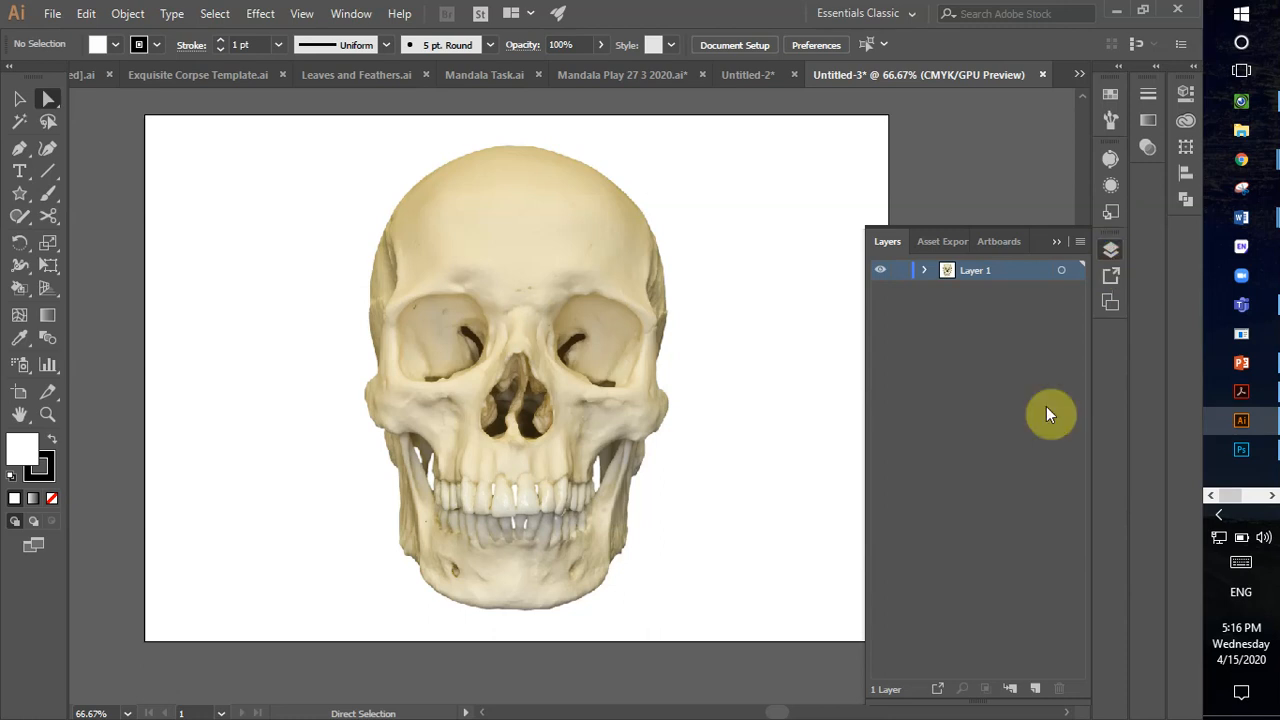
{"action": "left_click", "coordinate": [1037, 690]}
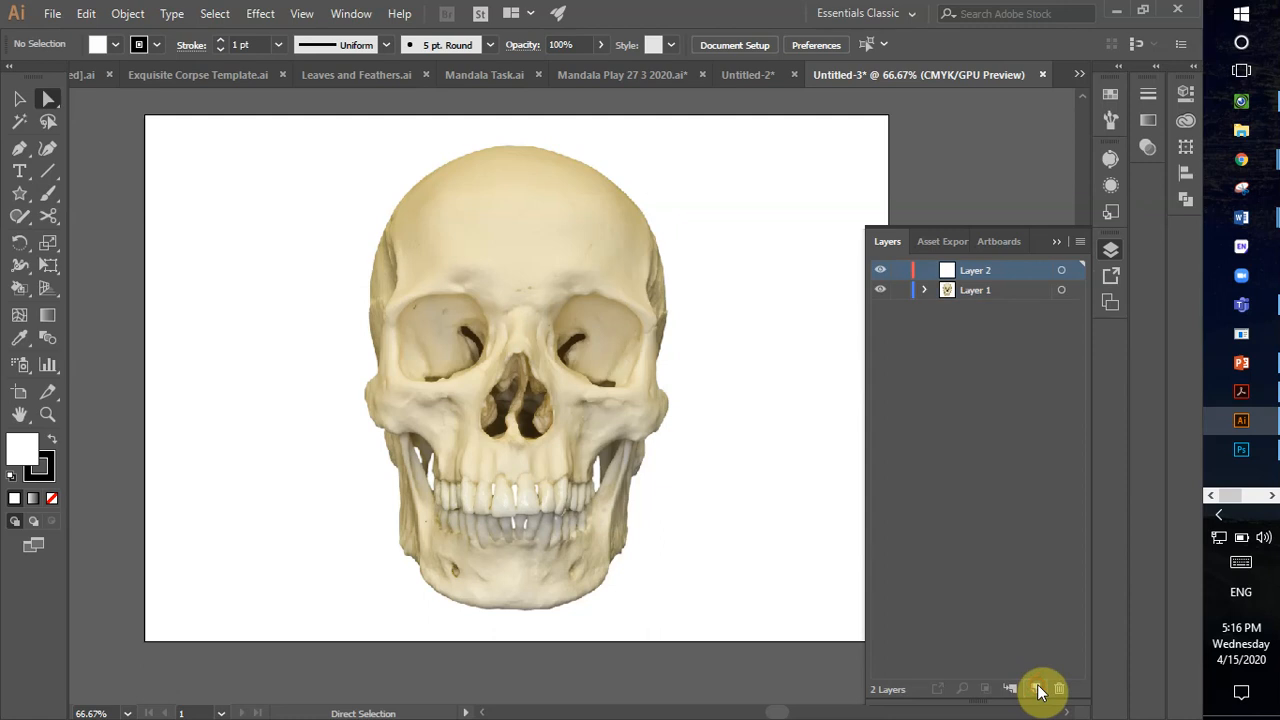
- Toggle Layer 1's visibility to check that it holds the skull image, and lock that layer
{"action": "left_click", "coordinate": [879, 289]}
{"action": "left_click", "coordinate": [879, 289]}
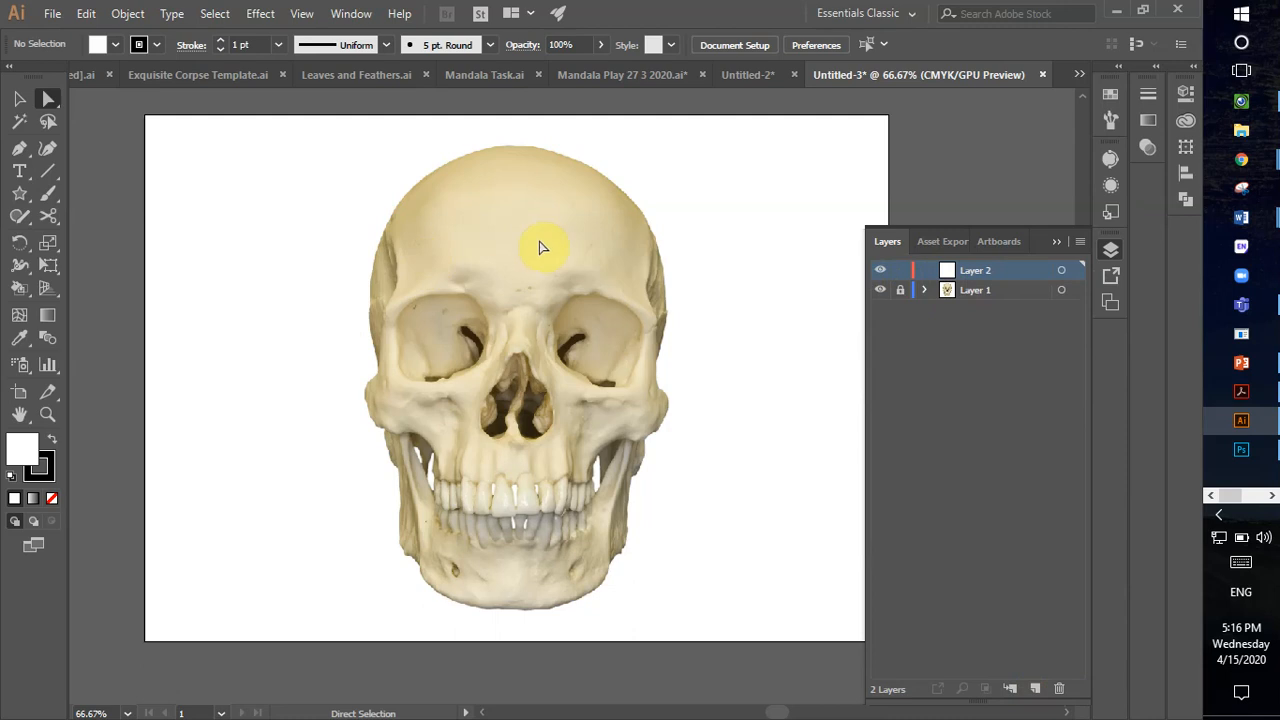
{"action": "left_click", "coordinate": [879, 291]}
{"action": "left_click", "coordinate": [882, 292]}
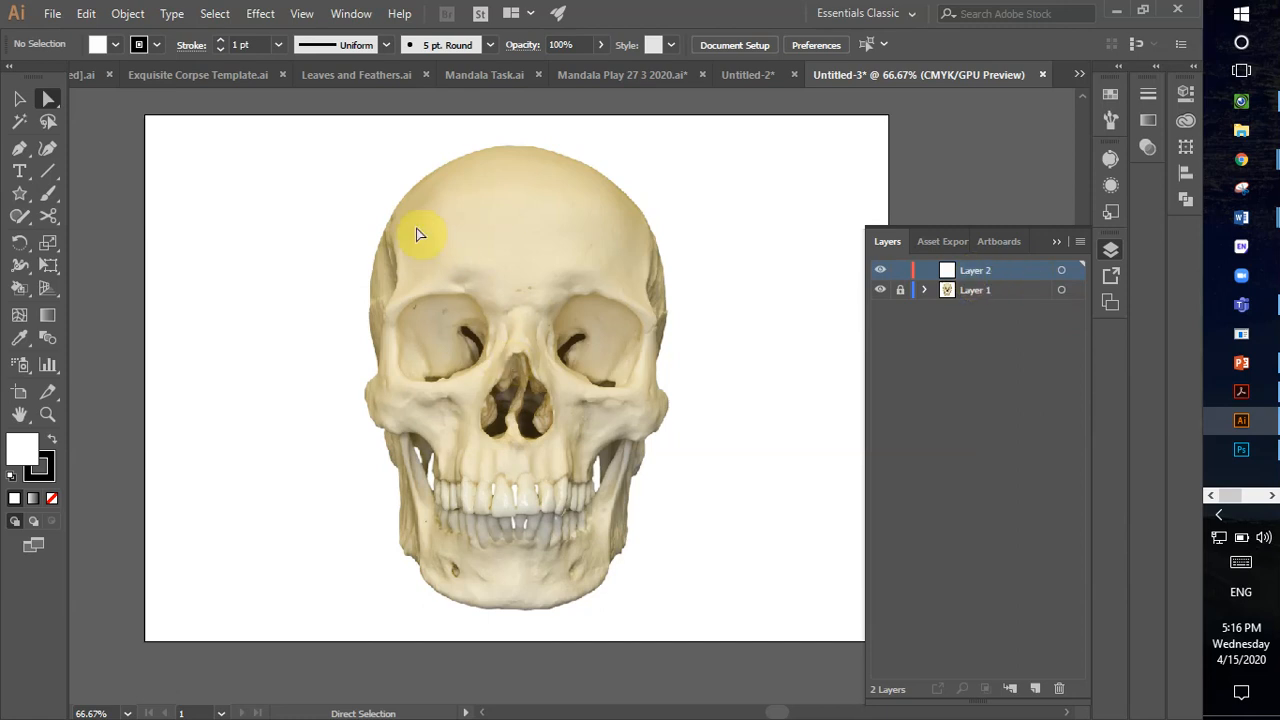
- Activate the Pen tool, set the fill to None for tracing, and collapse the layer list
{"action": "left_click", "coordinate": [20, 154]}
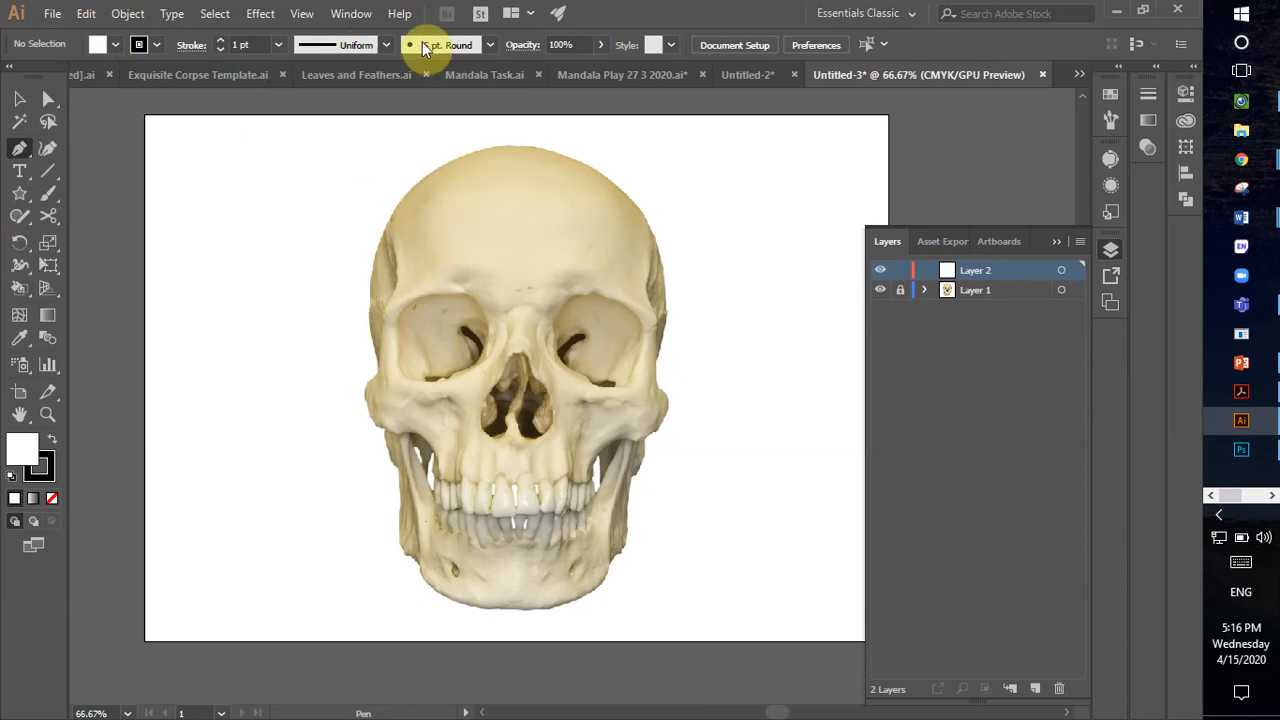
{"action": "left_click", "coordinate": [387, 45]}
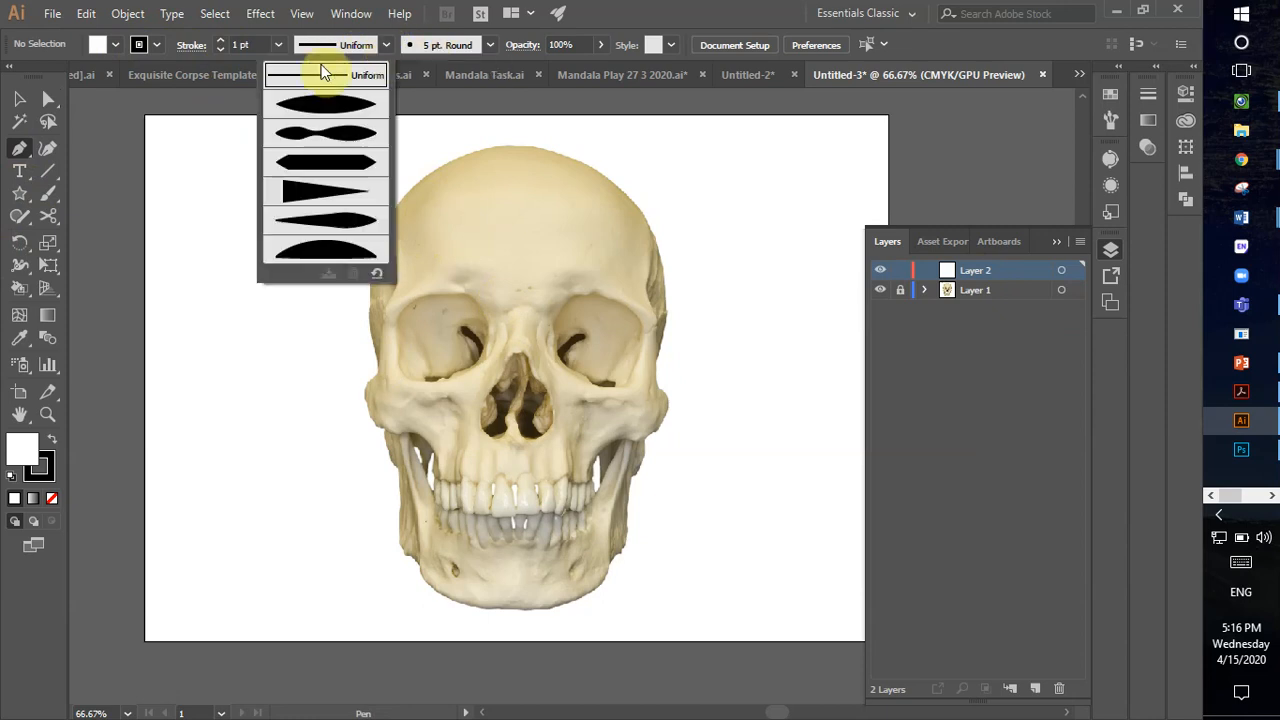
{"action": "left_click", "coordinate": [389, 45]}
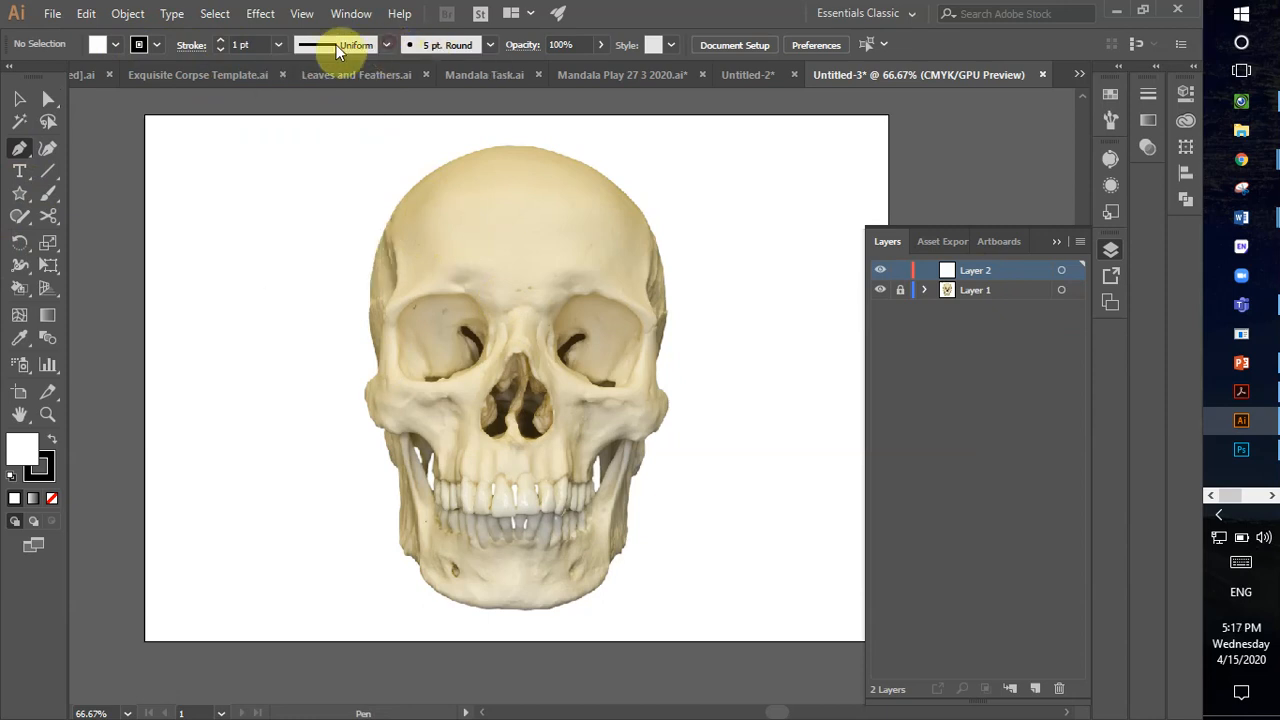
{"action": "left_click", "coordinate": [115, 45]}
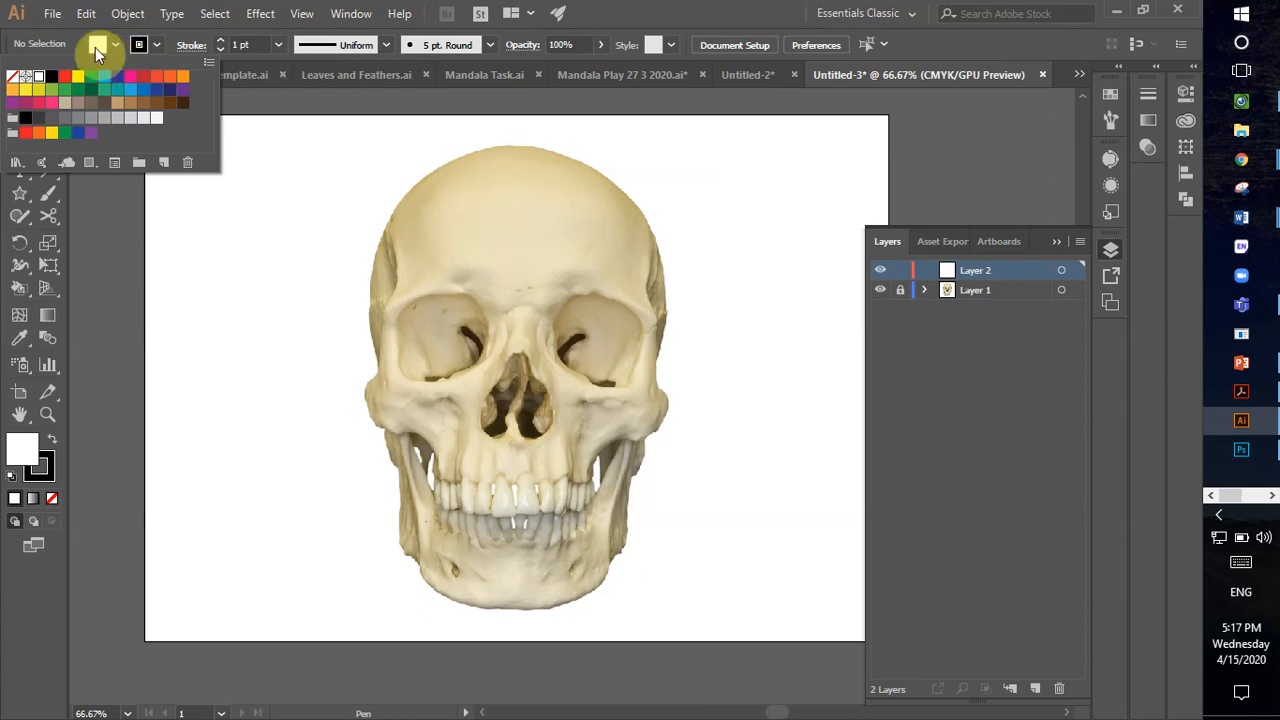
{"action": "left_click", "coordinate": [12, 78]}
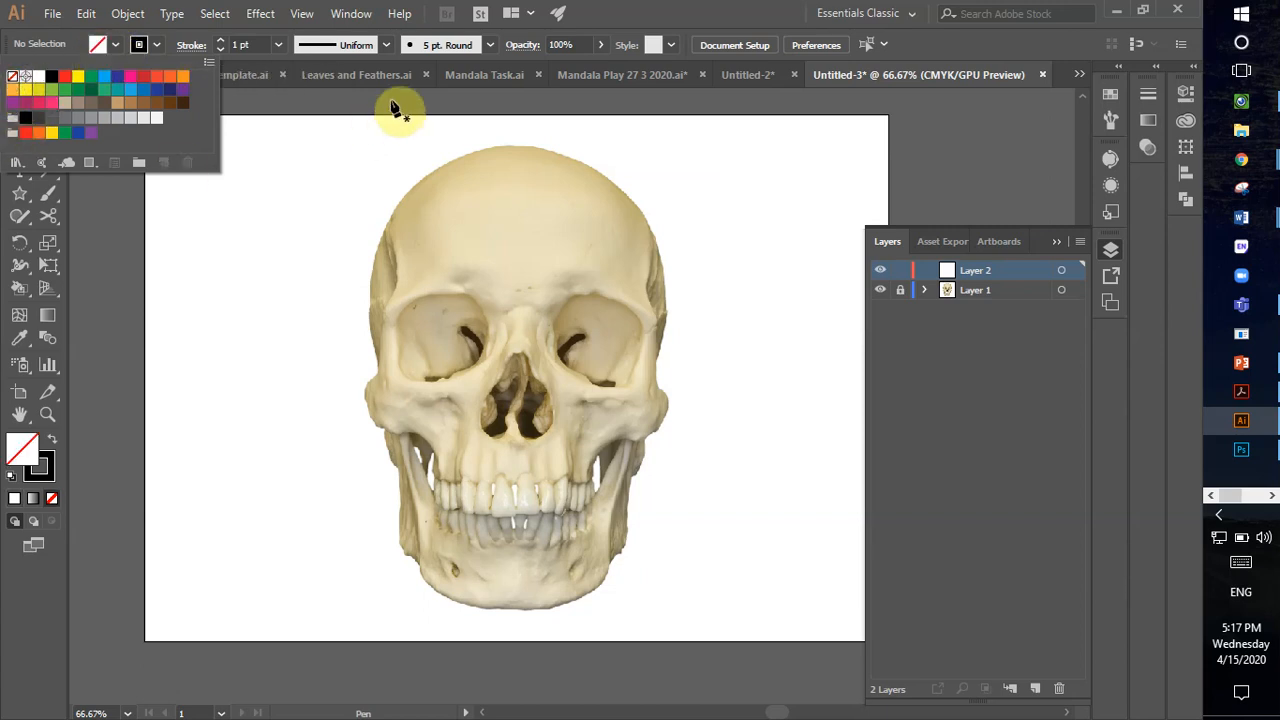
{"action": "left_click", "coordinate": [518, 150]}
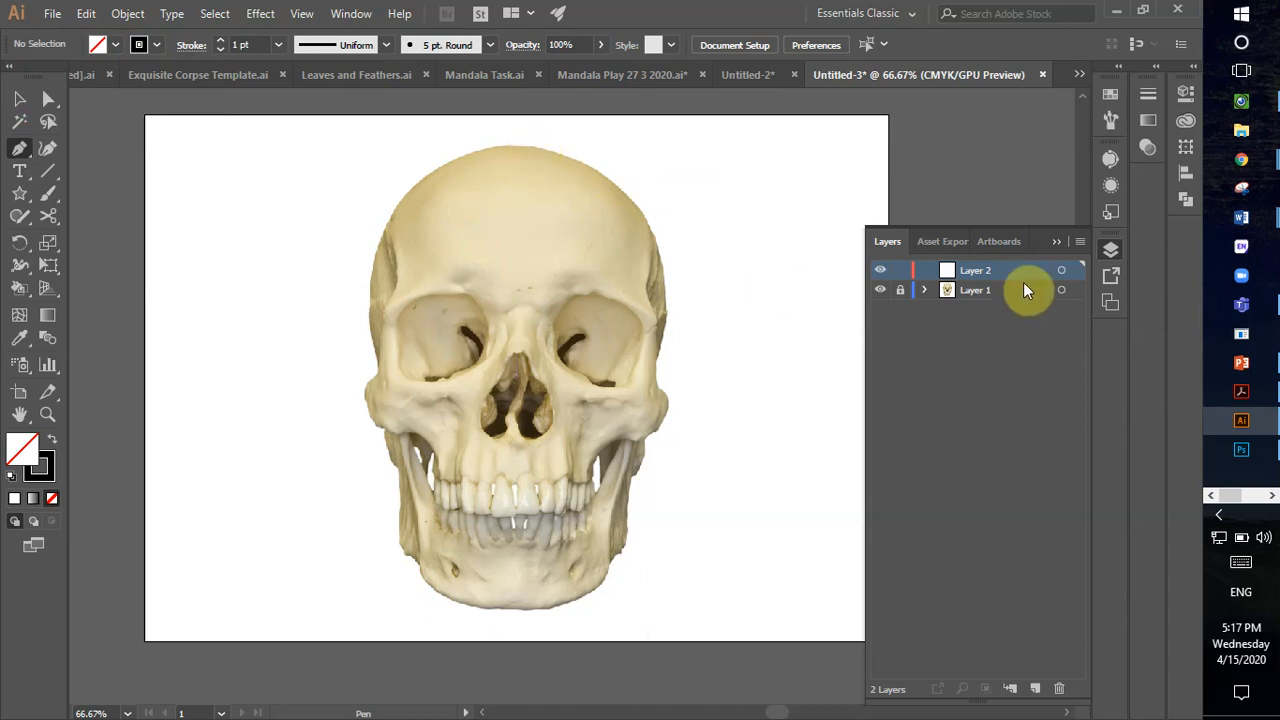
{"action": "left_click", "coordinate": [1057, 241]}
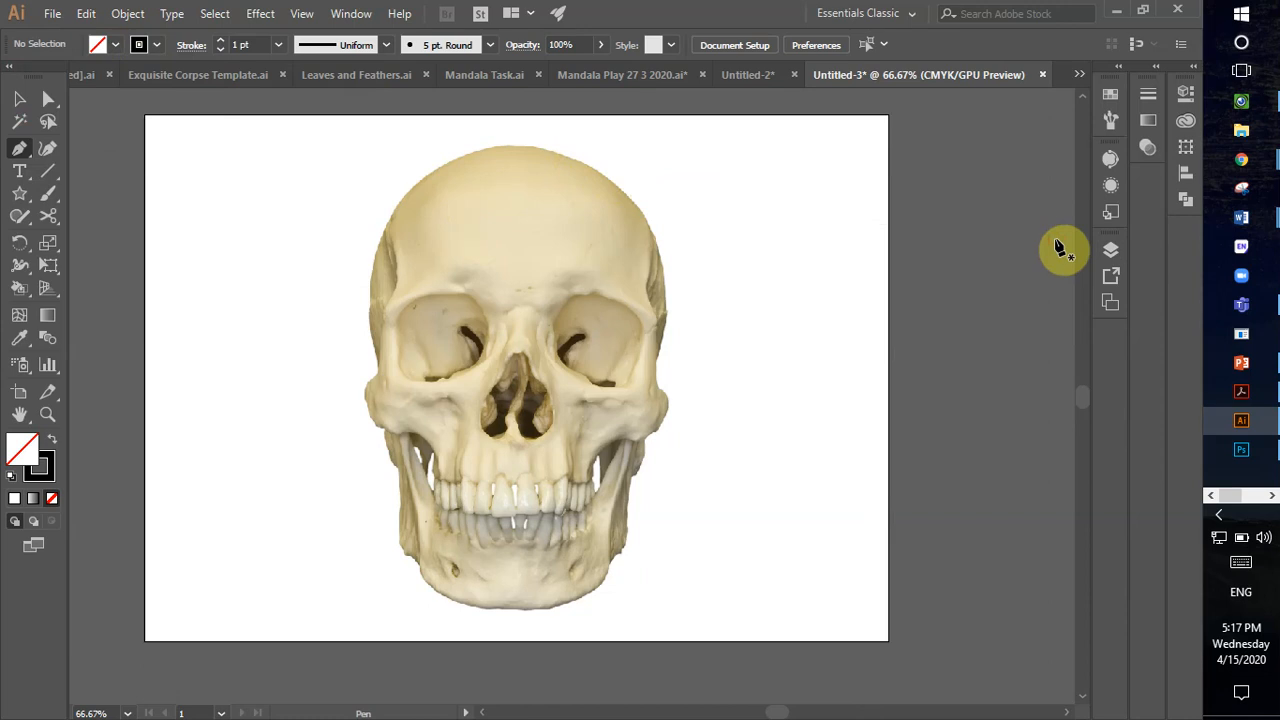
- Trace the cranium's right contour with a curved Pen path from the top centre to about X 295, Y 99 mm, and deselect it
{"action": "left_click", "coordinate": [516, 146]}
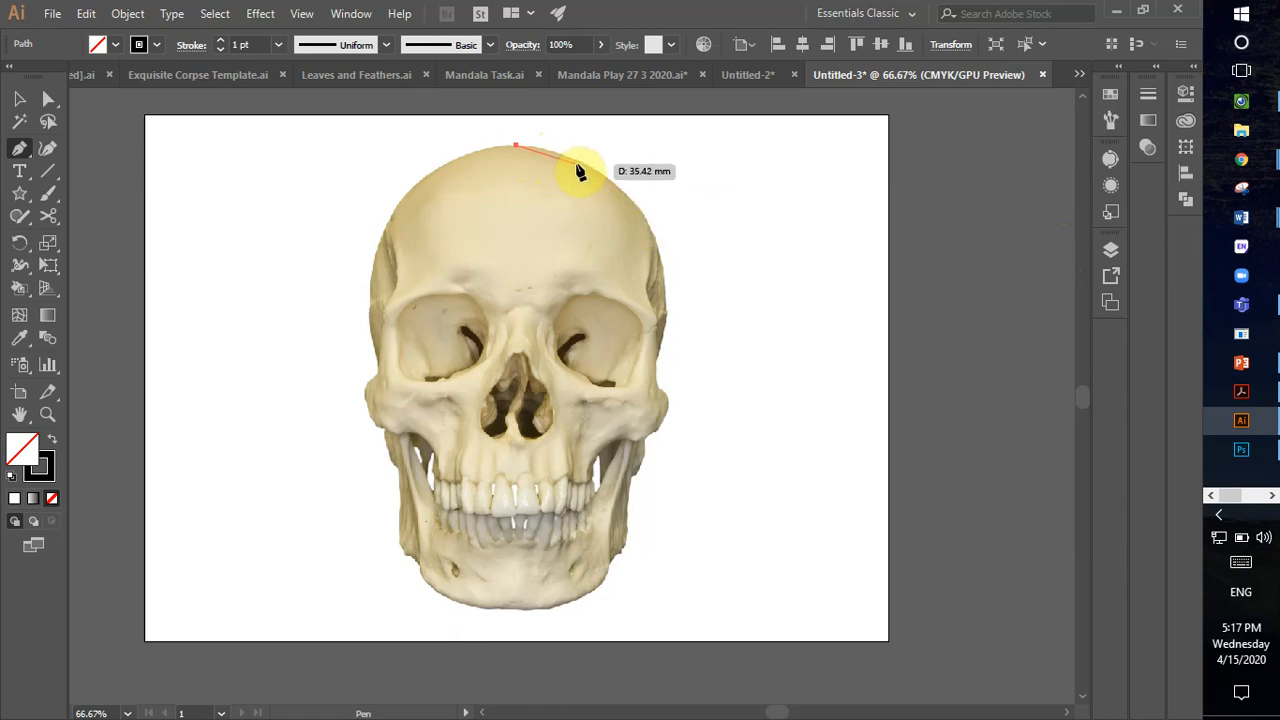
{"action": "left_click_drag", "start_coordinate": [557, 151], "coordinate": [641, 241]}
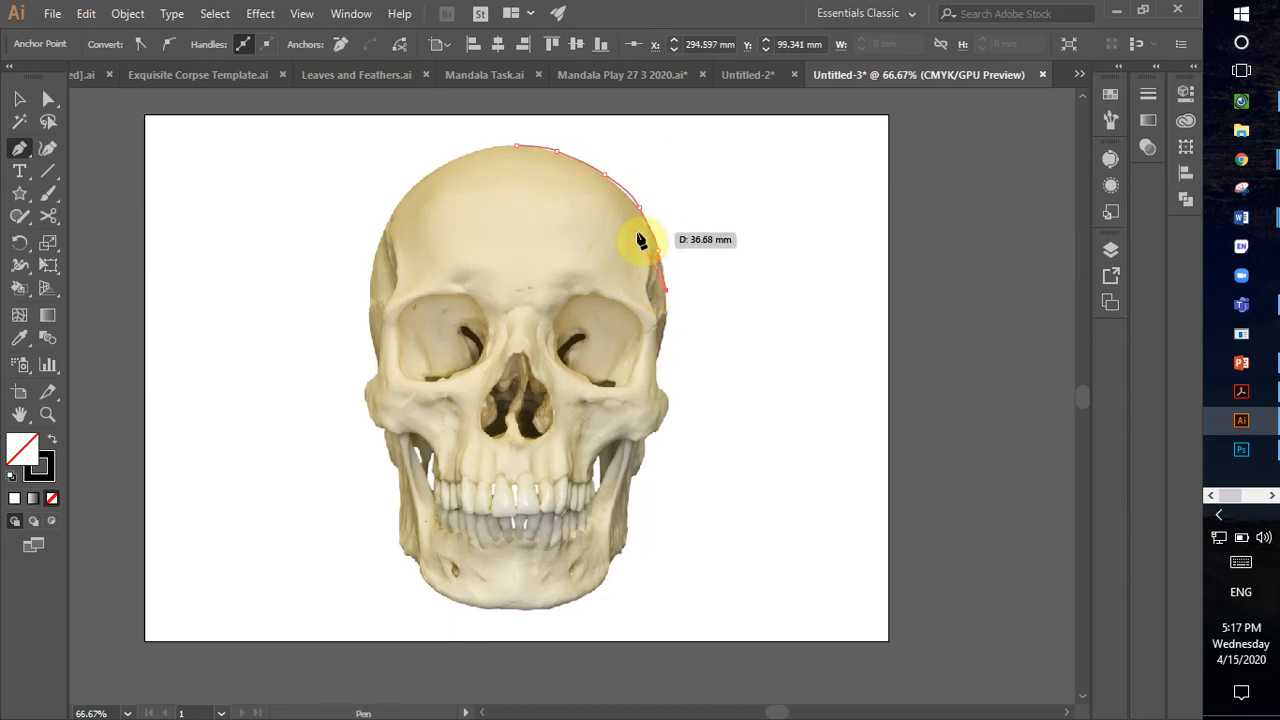
{"action": "left_click", "coordinate": [46, 105]}
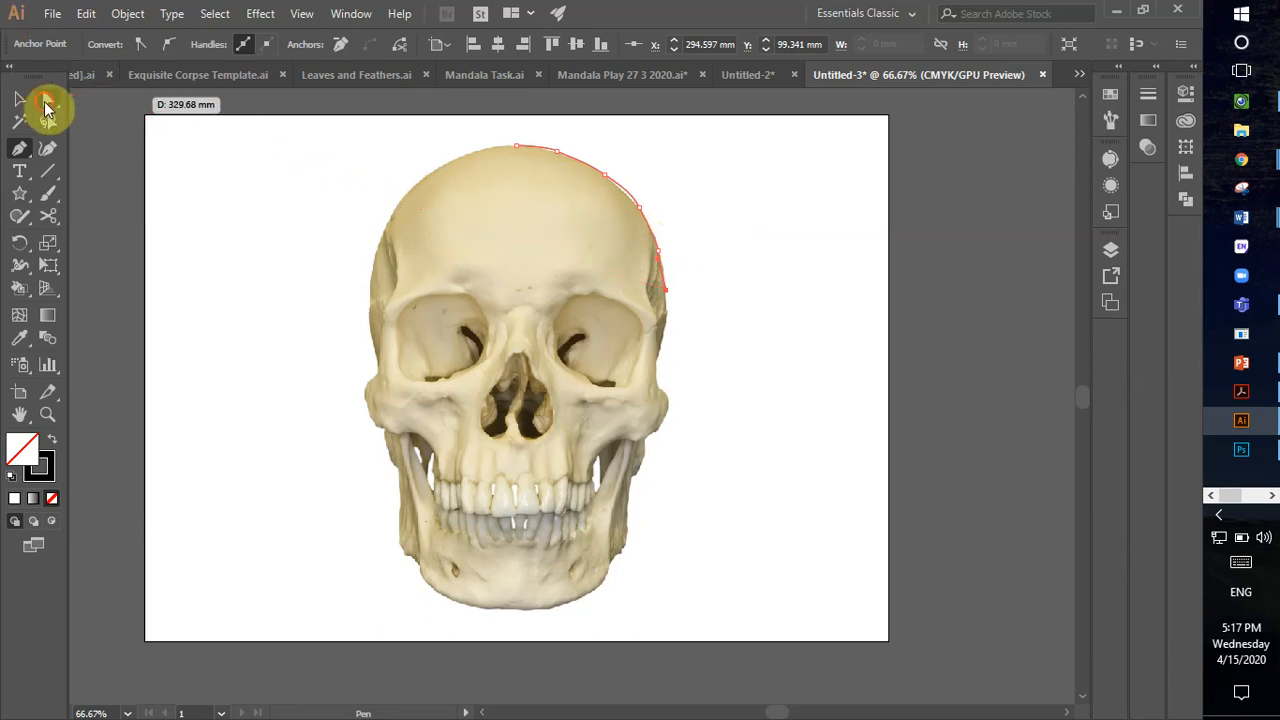
{"action": "left_click", "coordinate": [722, 330]}
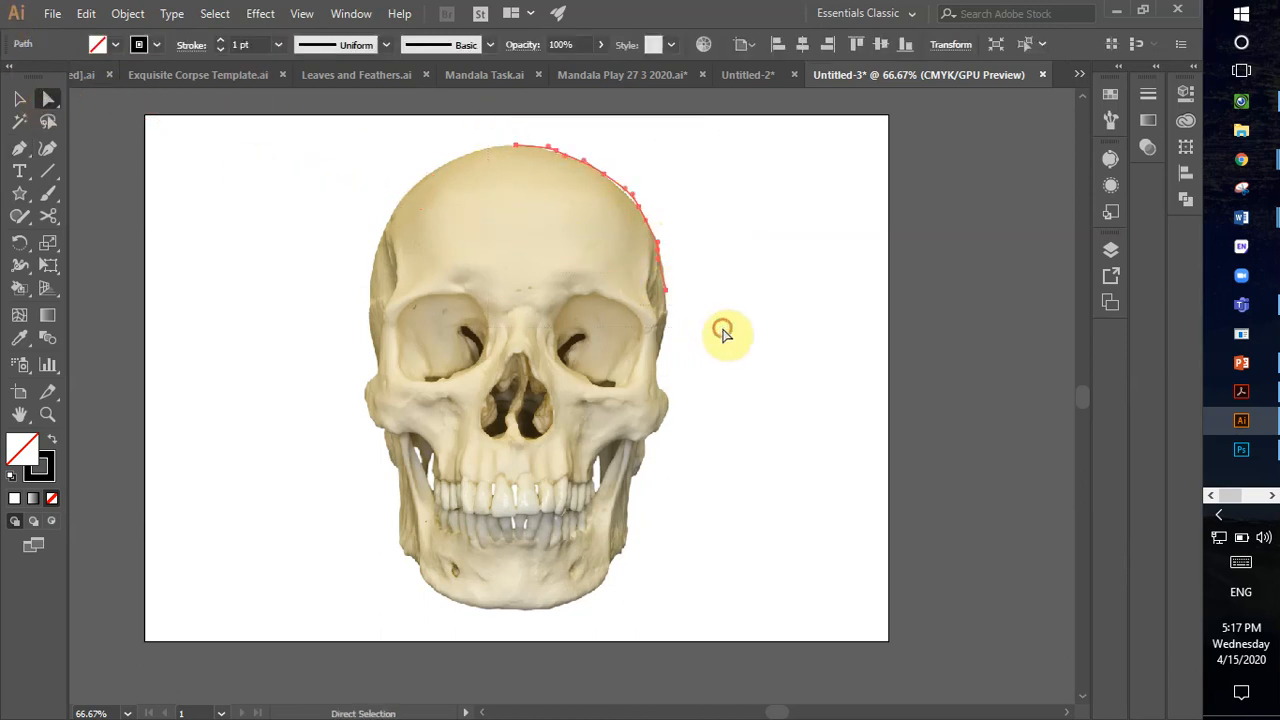
- Set the cranium path's stroke weight to 7 pt and delete the whole path to start the trace again
{"action": "left_click", "coordinate": [221, 42]}
{"action": "left_click", "coordinate": [281, 184]}
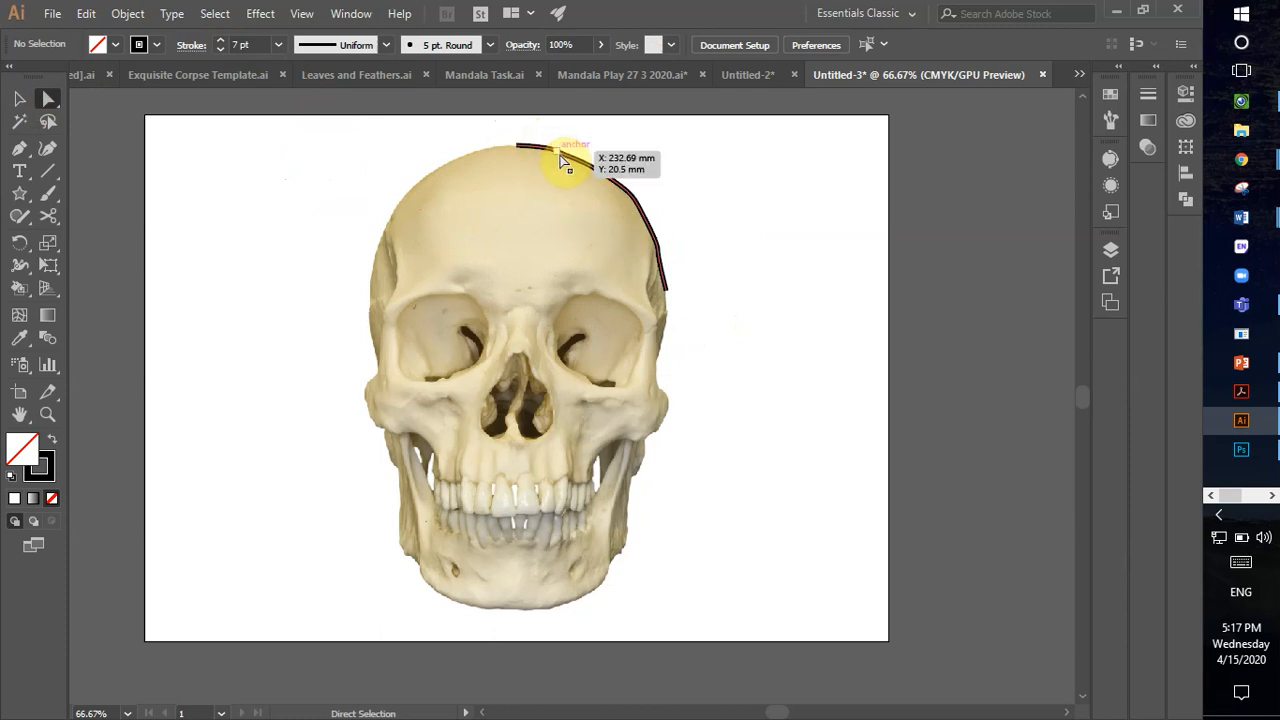
{"action": "left_click", "coordinate": [641, 209]}
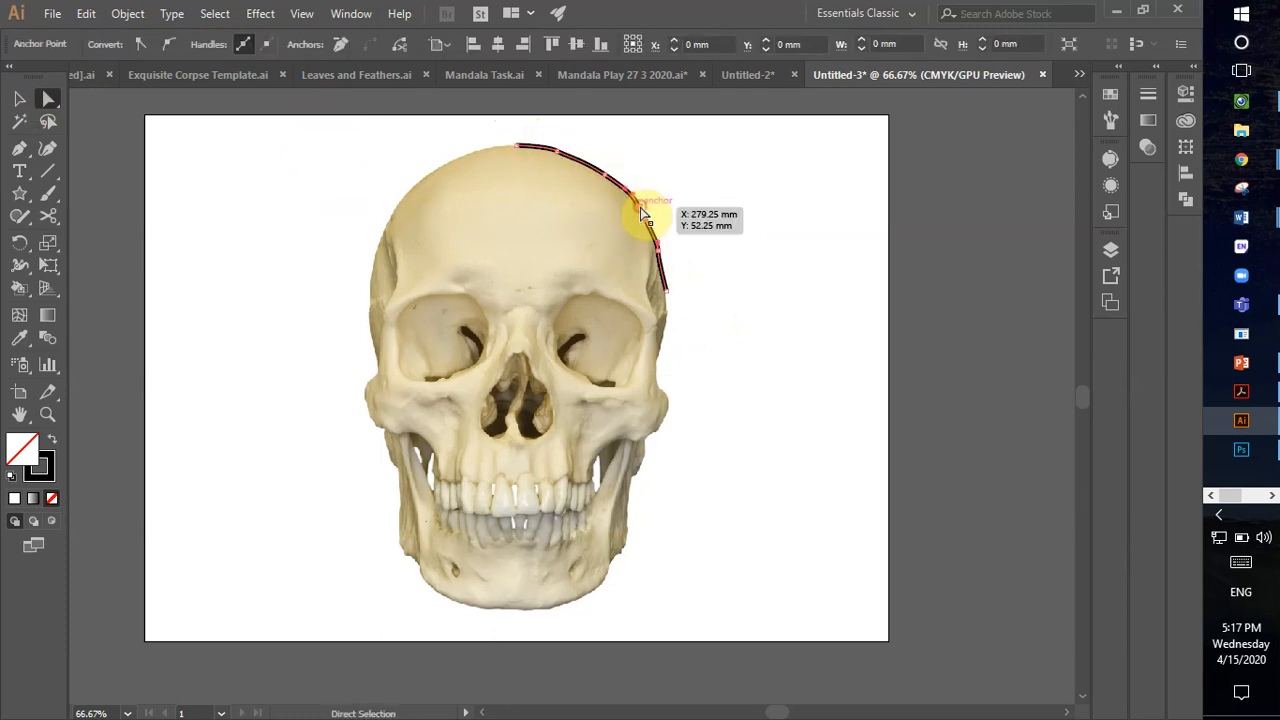
{"action": "key", "text": "Delete"}
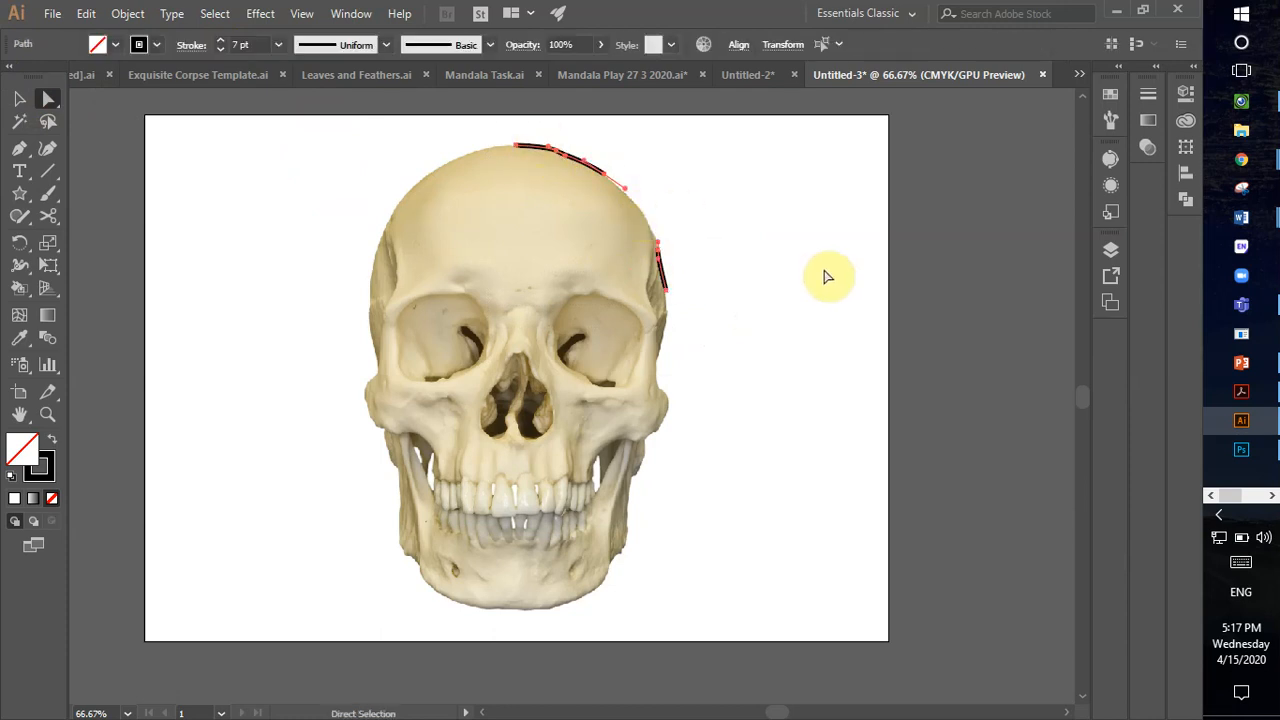
{"action": "key", "text": "Delete"}
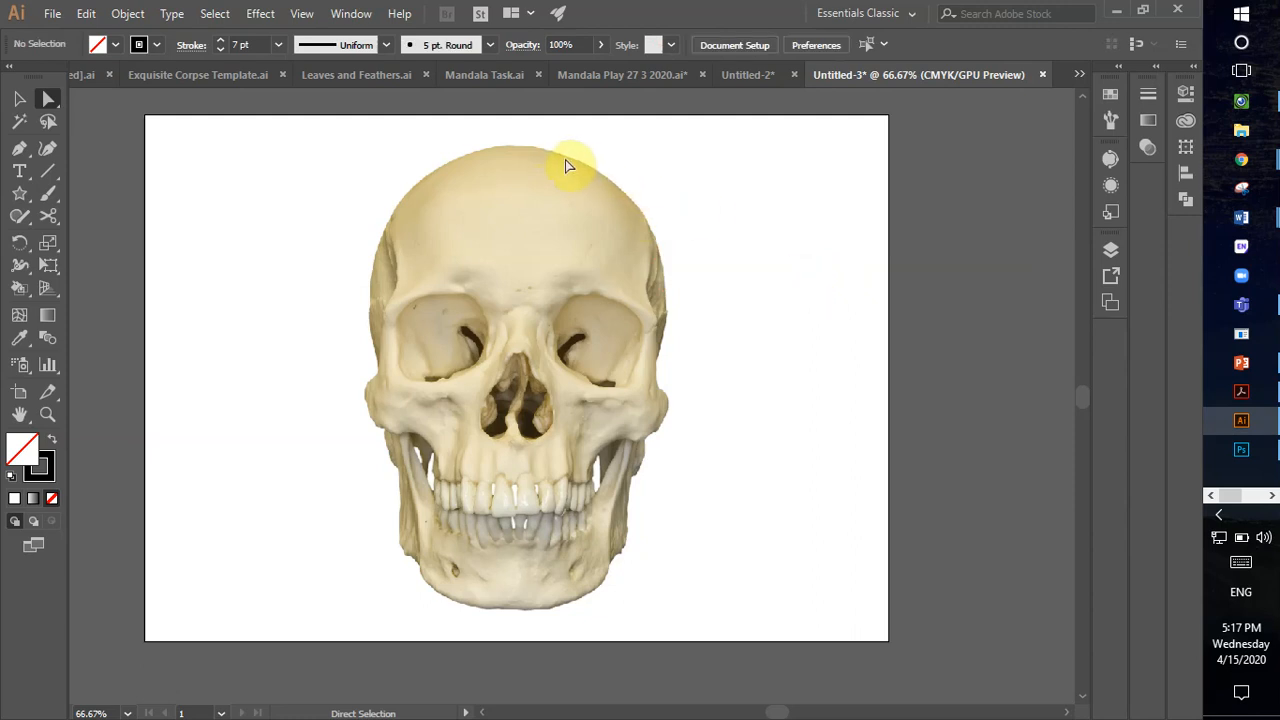
- Retrace the skull with the Pen tool from the cranium's top centre around the right cheekbone to about X 264, Y 186 mm
{"action": "key", "text": "p"}
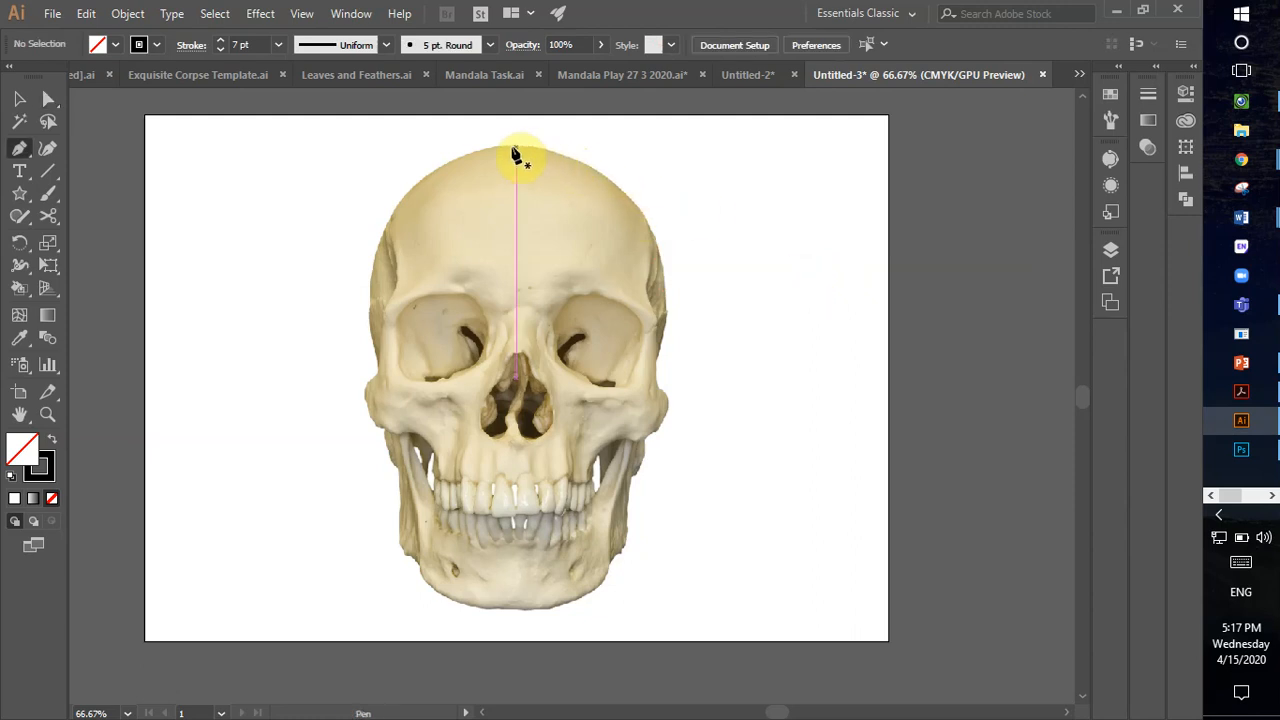
{"action": "left_click", "coordinate": [516, 147]}
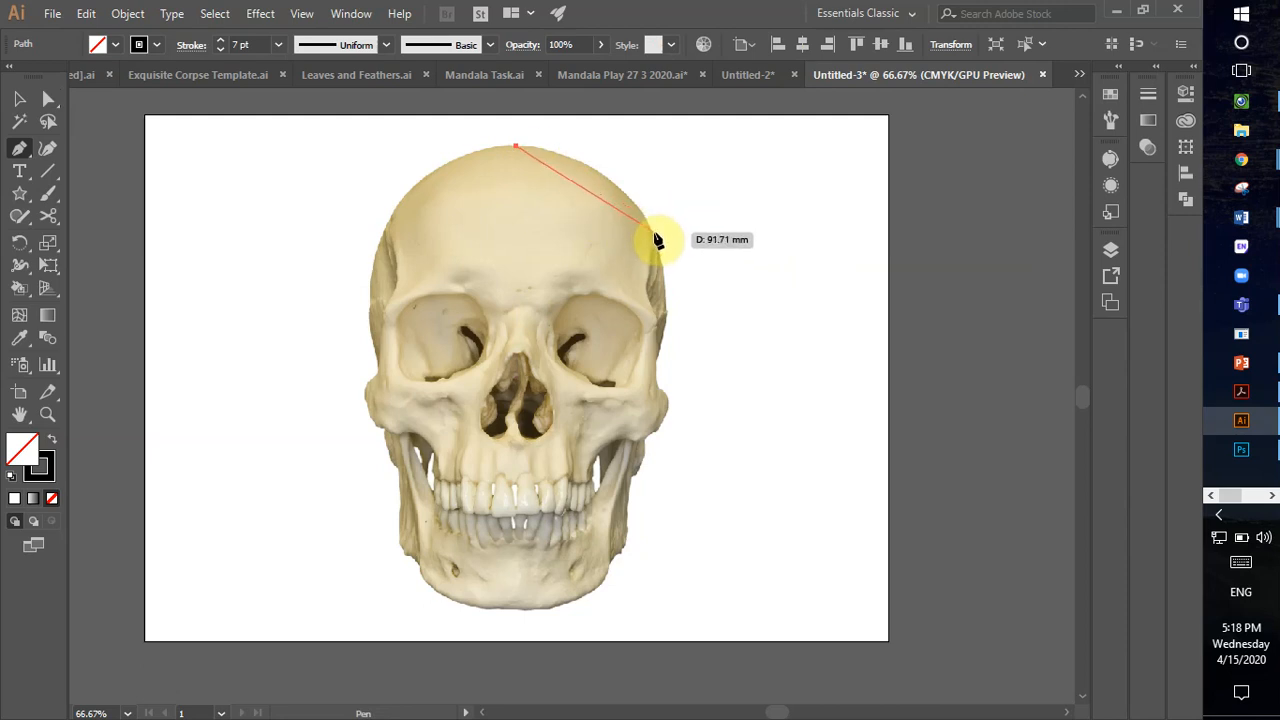
{"action": "left_click", "coordinate": [651, 235]}
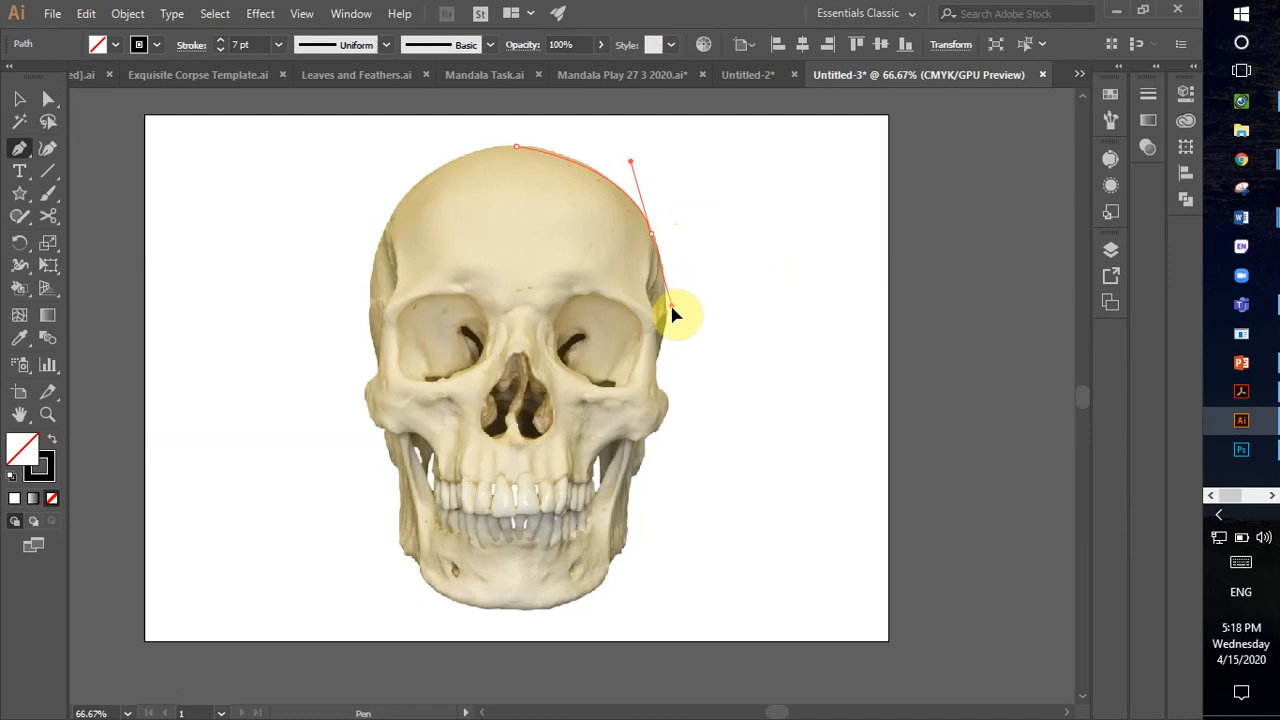
{"action": "left_click_drag", "start_coordinate": [671, 307], "coordinate": [671, 306]}
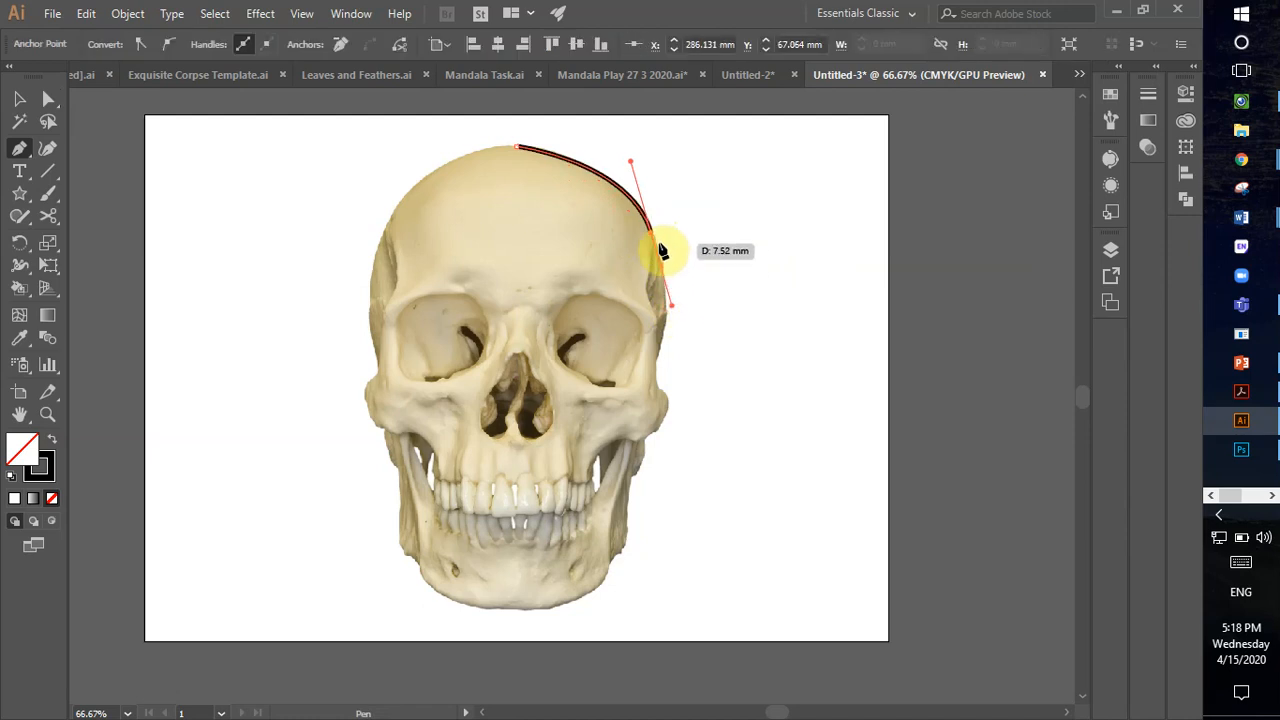
{"action": "mouse_move", "coordinate": [657, 243]}
{"action": "left_mouse_down"}
{"action": "mouse_move", "coordinate": [674, 314]}
{"action": "mouse_move", "coordinate": [660, 368]}
{"action": "mouse_move", "coordinate": [669, 426]}
{"action": "mouse_move", "coordinate": [591, 471]}
{"action": "mouse_move", "coordinate": [613, 343]}
{"action": "mouse_move", "coordinate": [505, 290]}
{"action": "mouse_move", "coordinate": [606, 457]}
{"action": "mouse_move", "coordinate": [614, 449]}
{"action": "mouse_move", "coordinate": [597, 490]}
{"action": "left_mouse_up"}
{"action": "key", "text": "Escape"}
{"action": "key", "text": "Escape"}
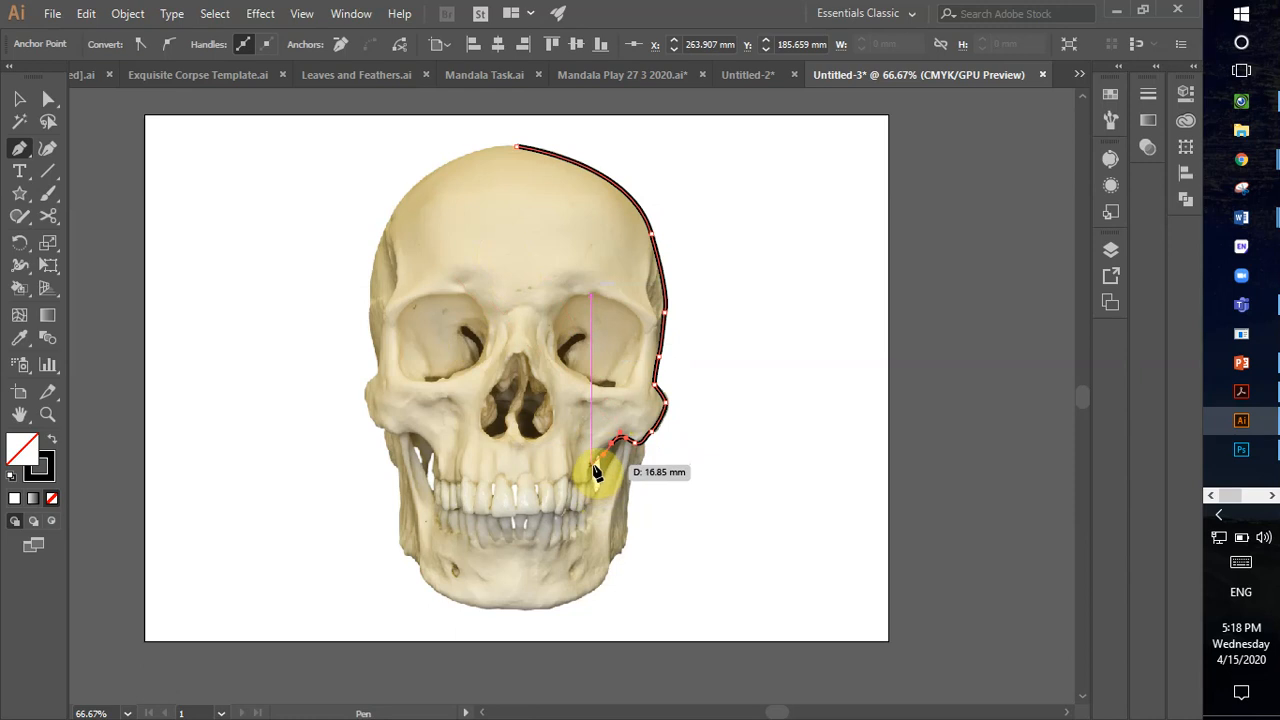
- Continue the path from its end below the cheekbone down the upper jaw's edge to the back upper teeth
{"action": "key", "text": "z"}
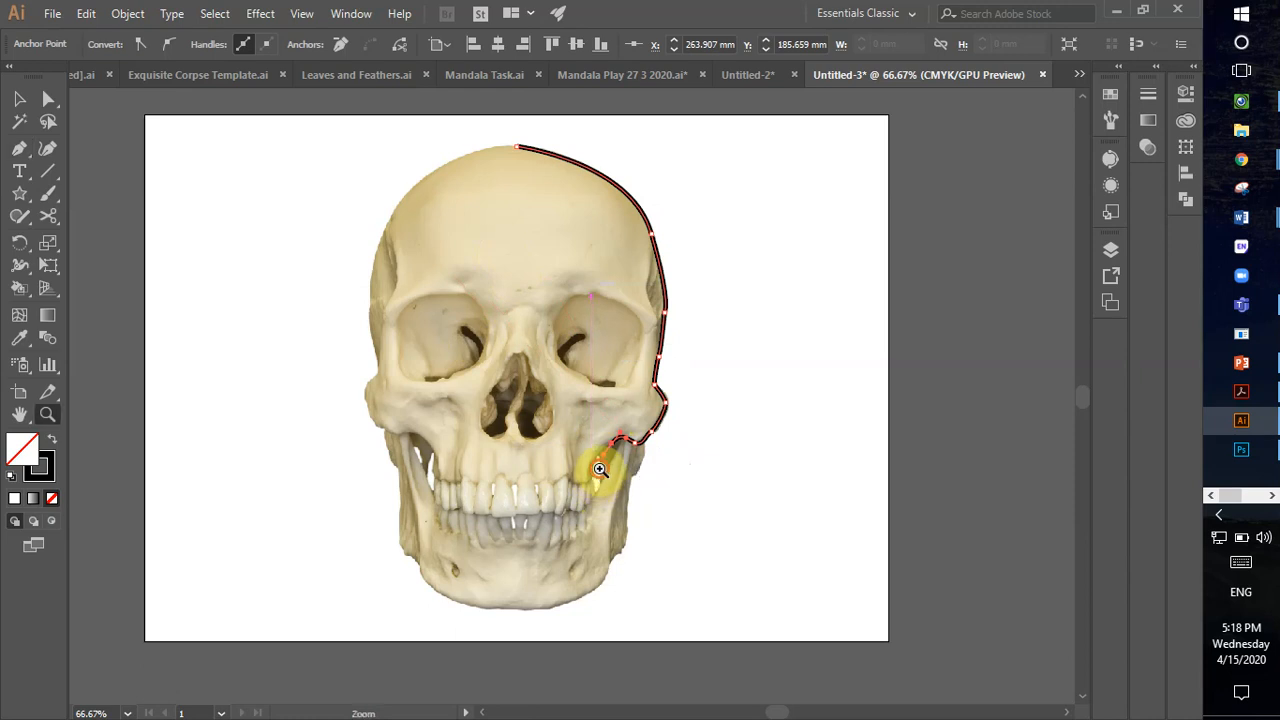
{"action": "left_click", "coordinate": [600, 469]}
{"action": "left_click", "coordinate": [549, 391]}
{"action": "left_click", "coordinate": [619, 393]}
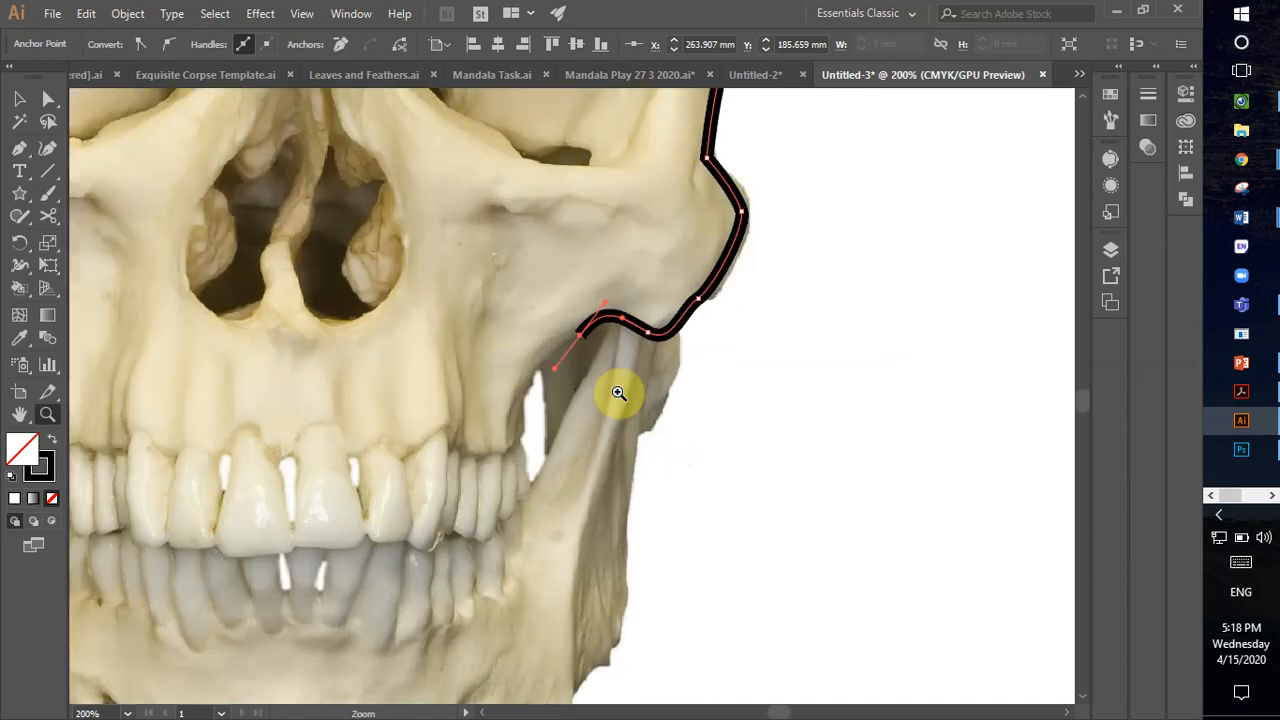
{"action": "key", "text": "p"}
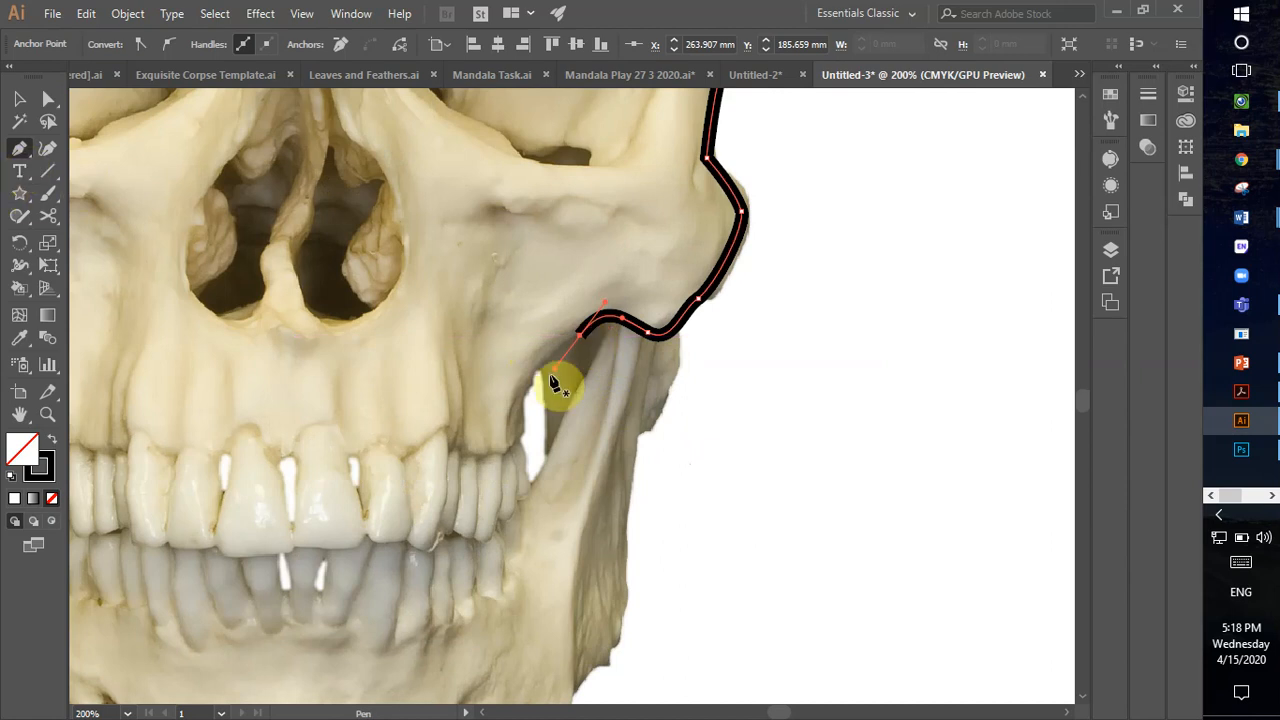
{"action": "left_click", "coordinate": [581, 337]}
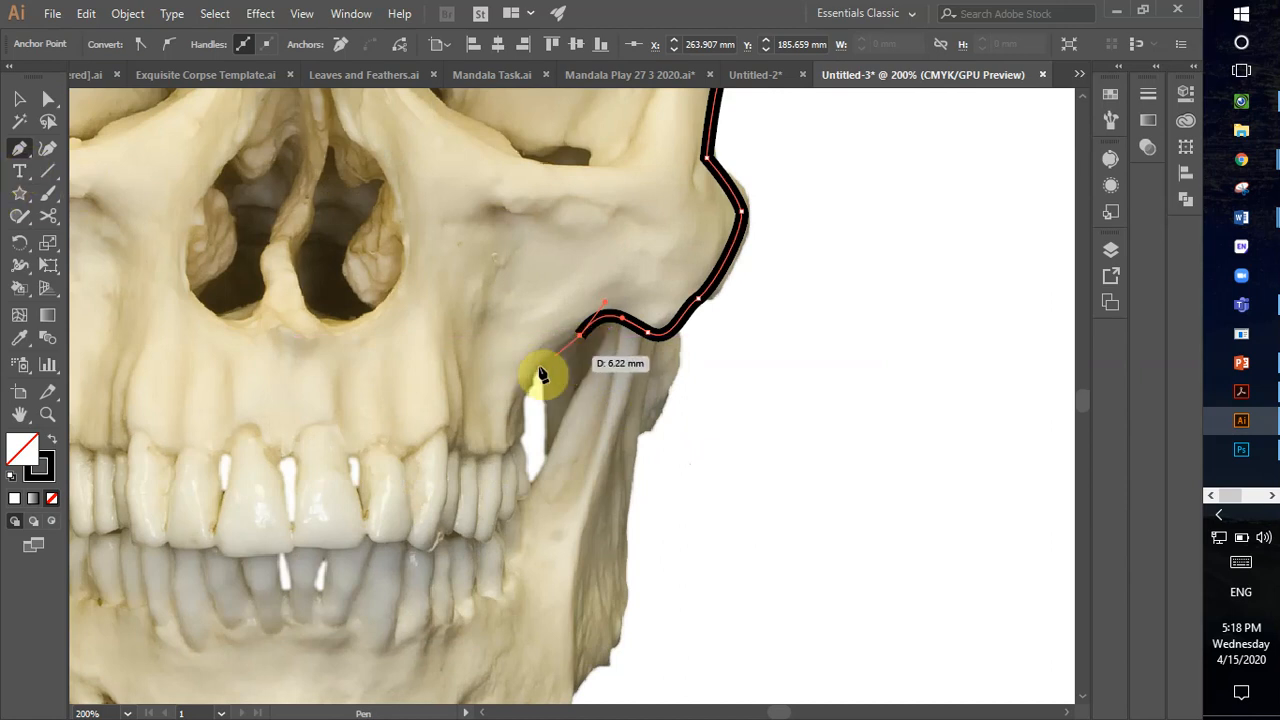
{"action": "left_click_drag", "start_coordinate": [533, 387], "coordinate": [533, 422]}
{"action": "left_click", "coordinate": [517, 432]}
{"action": "left_click", "coordinate": [509, 457]}
- Extend the path along the upper gum line to the skull's midline at about X 209, Y 208 mm
{"action": "left_click_drag", "start_coordinate": [467, 456], "coordinate": [452, 452]}
{"action": "left_click", "coordinate": [434, 446]}
{"action": "left_click", "coordinate": [400, 447]}
{"action": "left_click", "coordinate": [317, 449]}
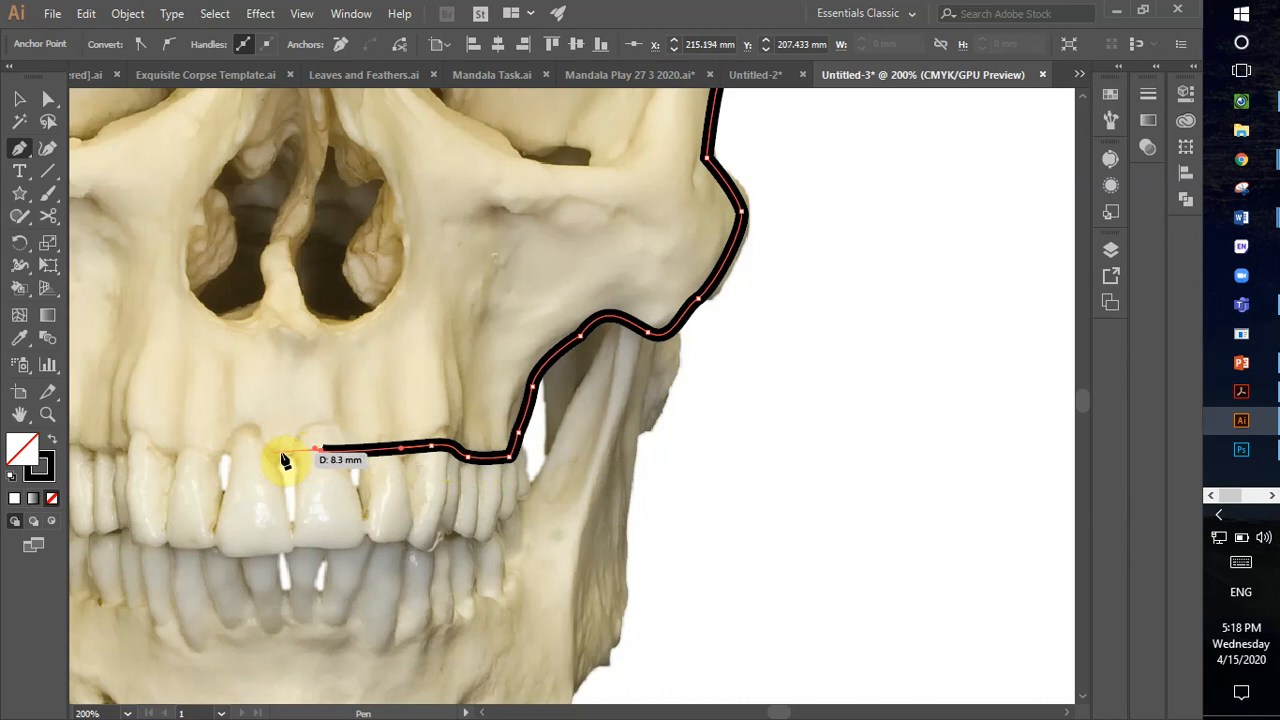
{"action": "left_click", "coordinate": [292, 458]}
- Try moving the path's midline end anchor down to about X 214, Y 231 mm, and undo the move
{"action": "key", "text": "z"}
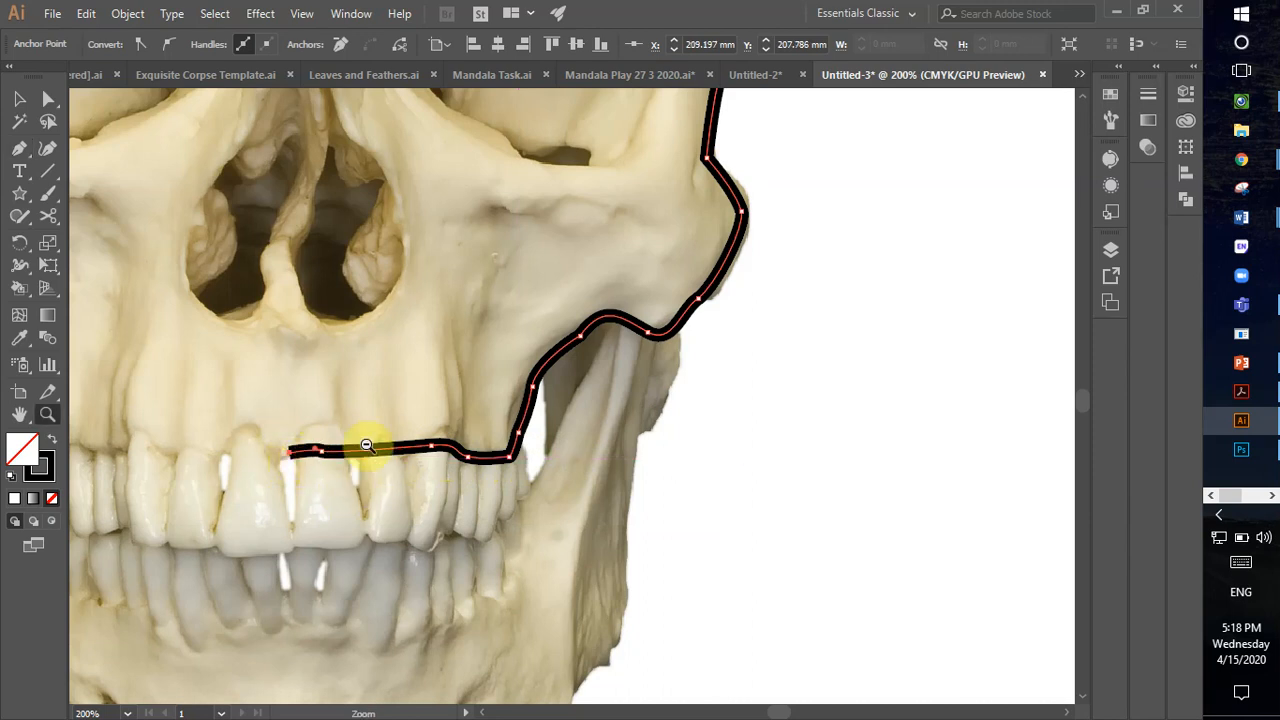
{"action": "left_click", "coordinate": [375, 429], "text": "alt"}
{"action": "left_click", "coordinate": [720, 319], "text": "alt"}
{"action": "left_click", "coordinate": [568, 296], "text": "alt"}
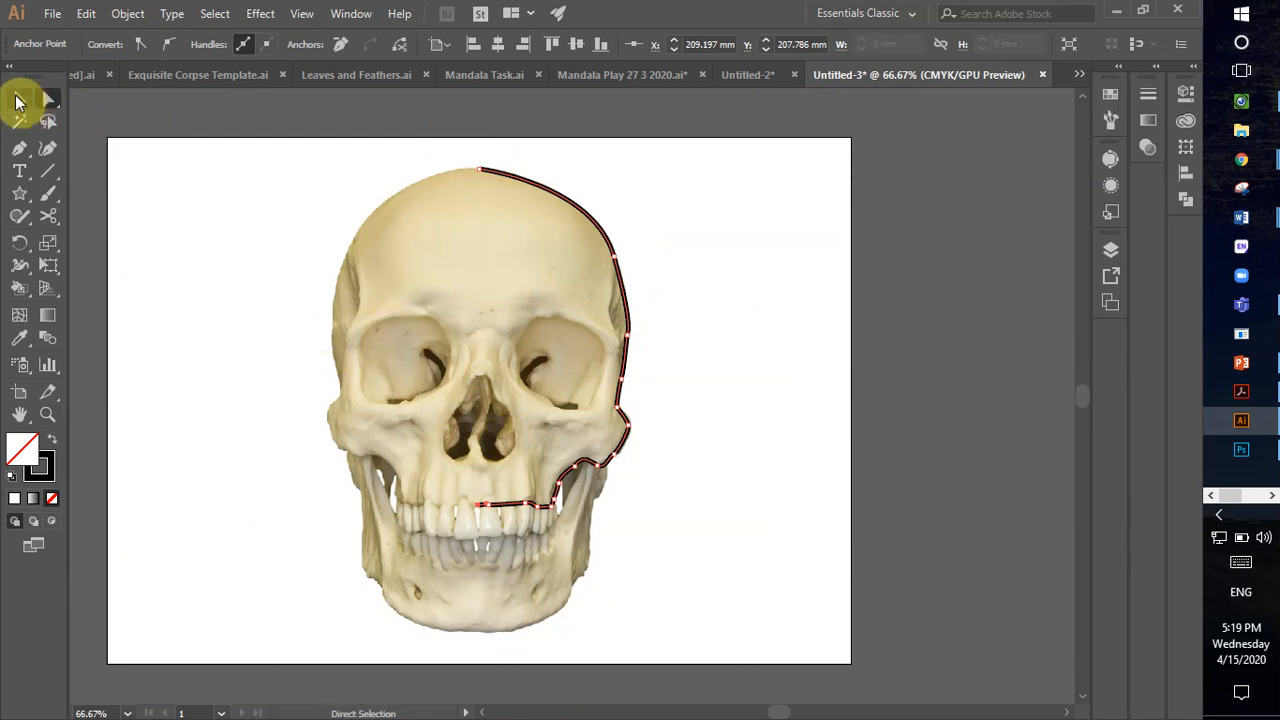
{"action": "left_click", "coordinate": [18, 100]}
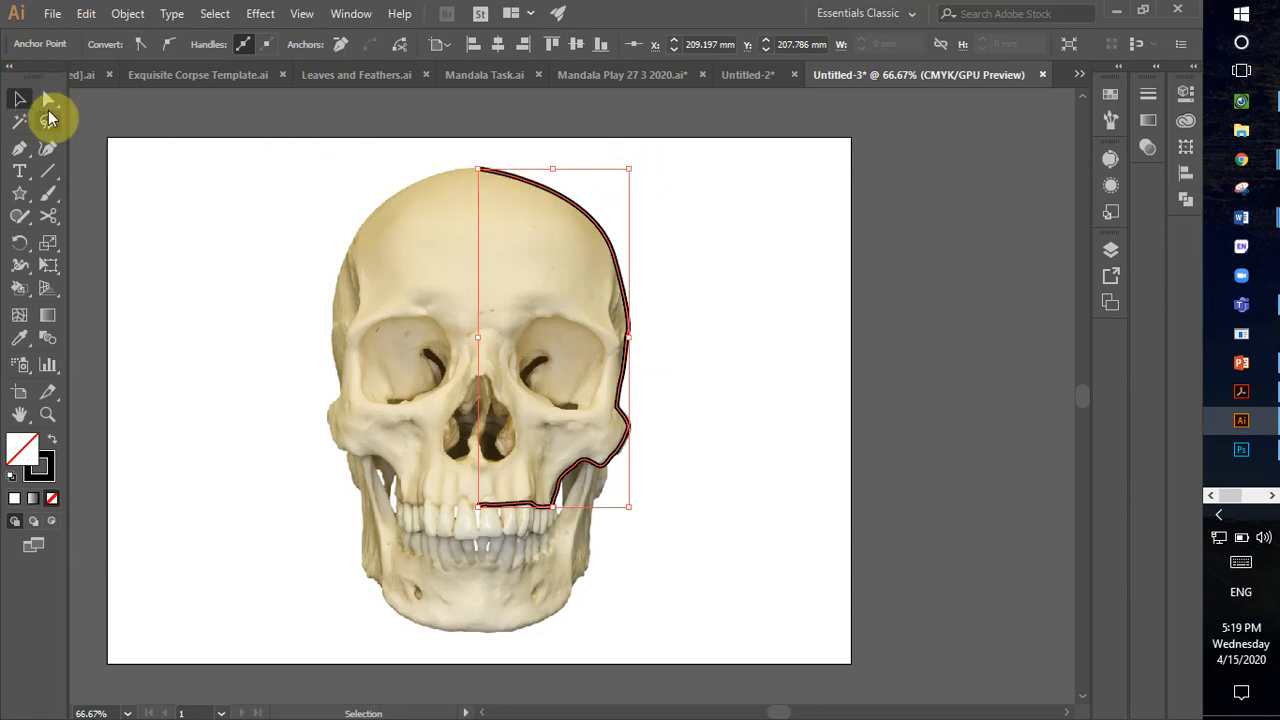
{"action": "left_click", "coordinate": [47, 100]}
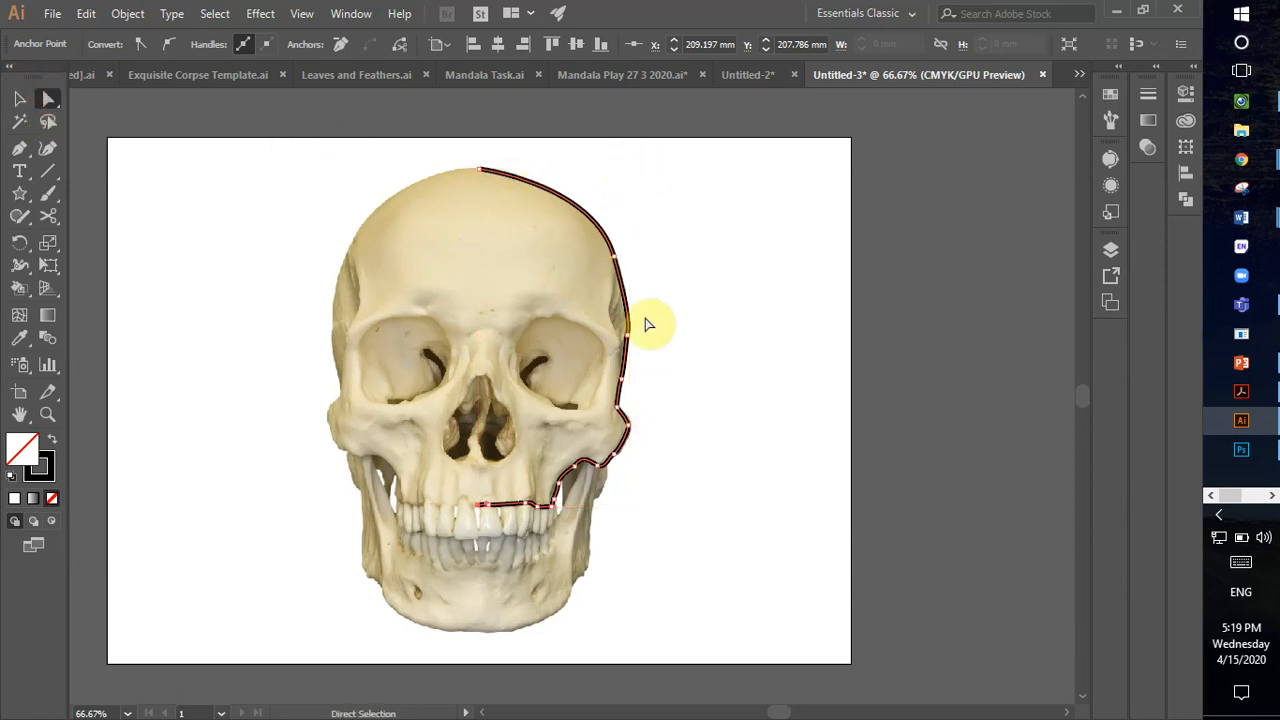
{"action": "mouse_move", "coordinate": [490, 518]}
{"action": "left_mouse_down"}
{"action": "mouse_move", "coordinate": [480, 513]}
{"action": "mouse_move", "coordinate": [491, 541]}
{"action": "left_mouse_up"}
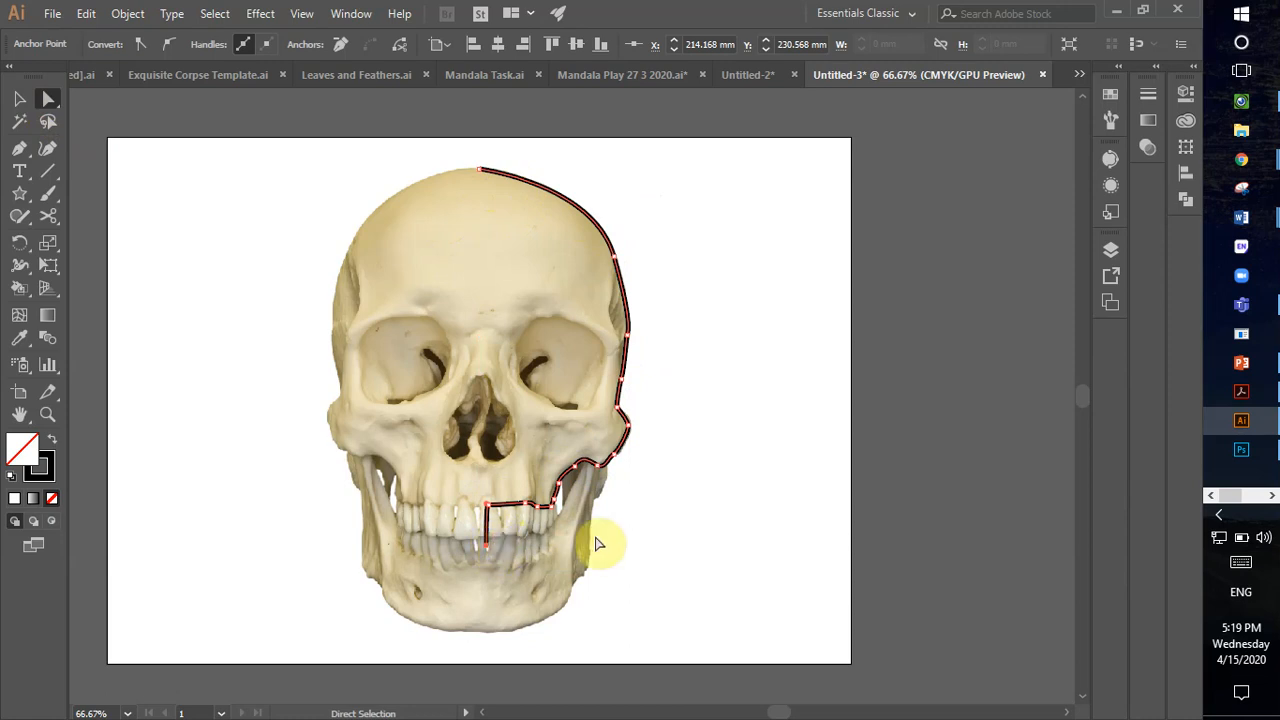
{"action": "key", "text": "p"}
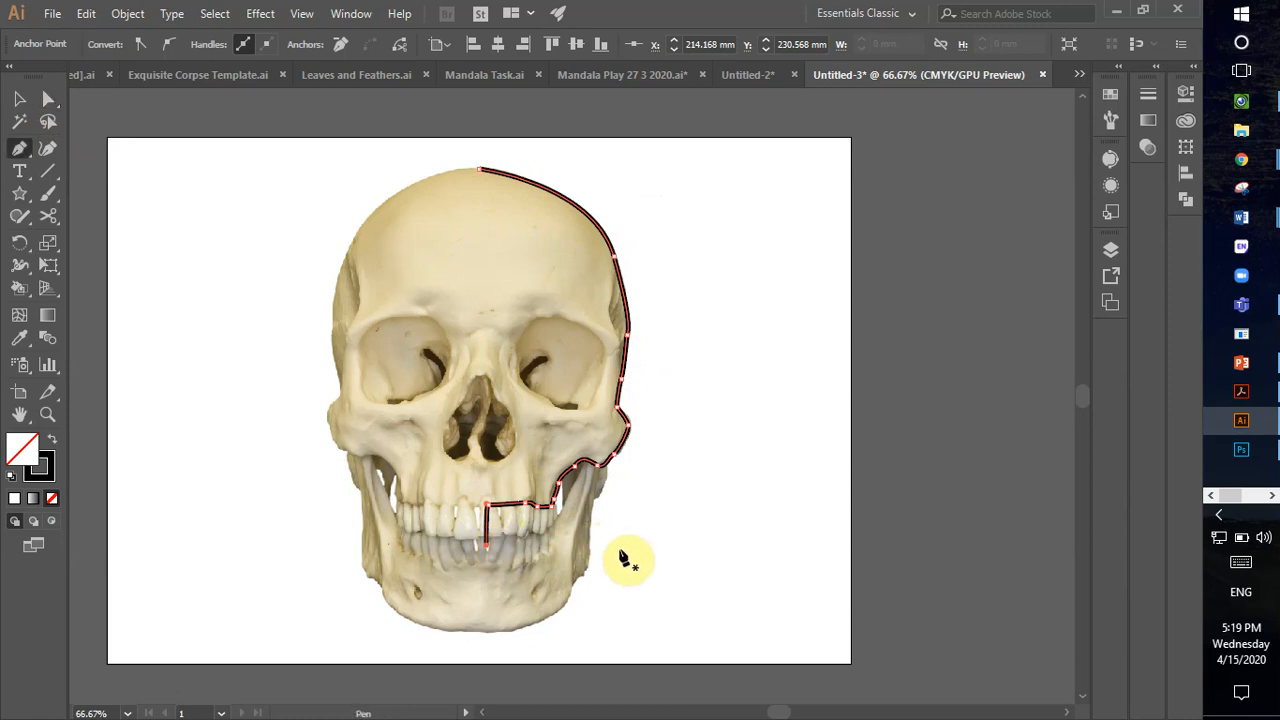
{"action": "left_click", "coordinate": [490, 556], "text": "ctrl"}
{"action": "left_click_drag", "start_coordinate": [471, 523], "coordinate": [508, 563]}
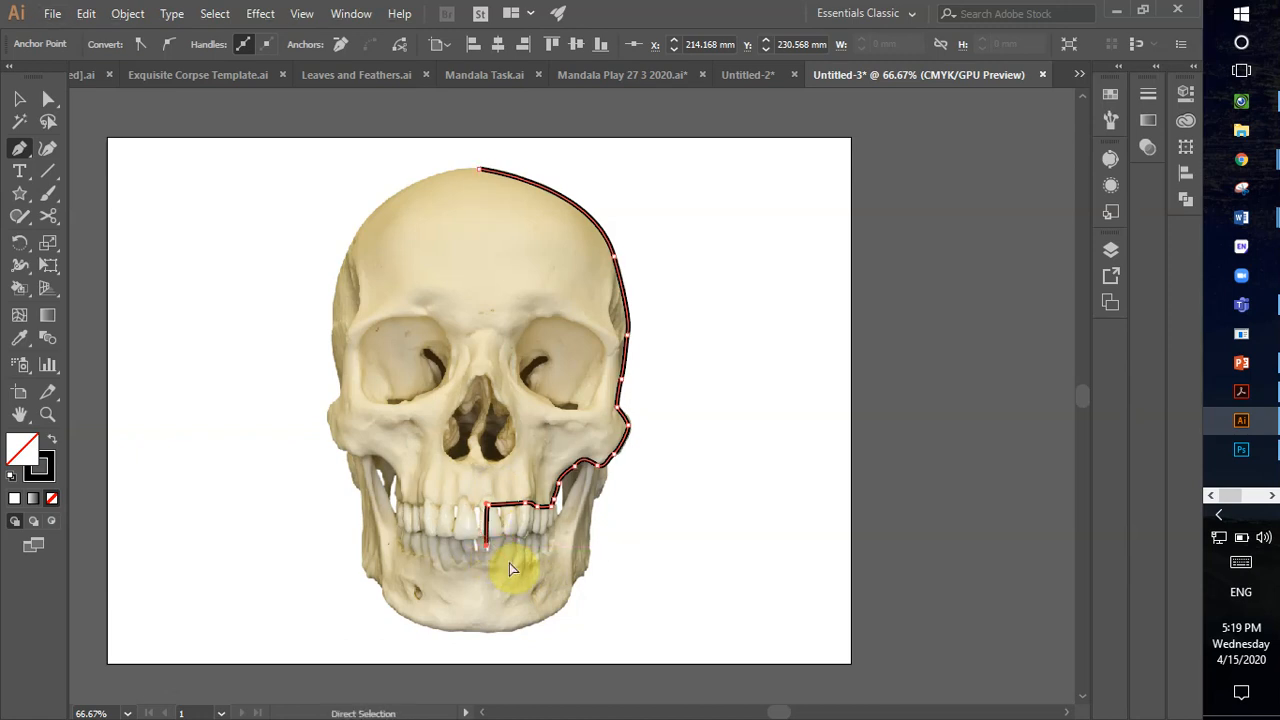
{"action": "left_click", "coordinate": [478, 507], "text": "ctrl"}
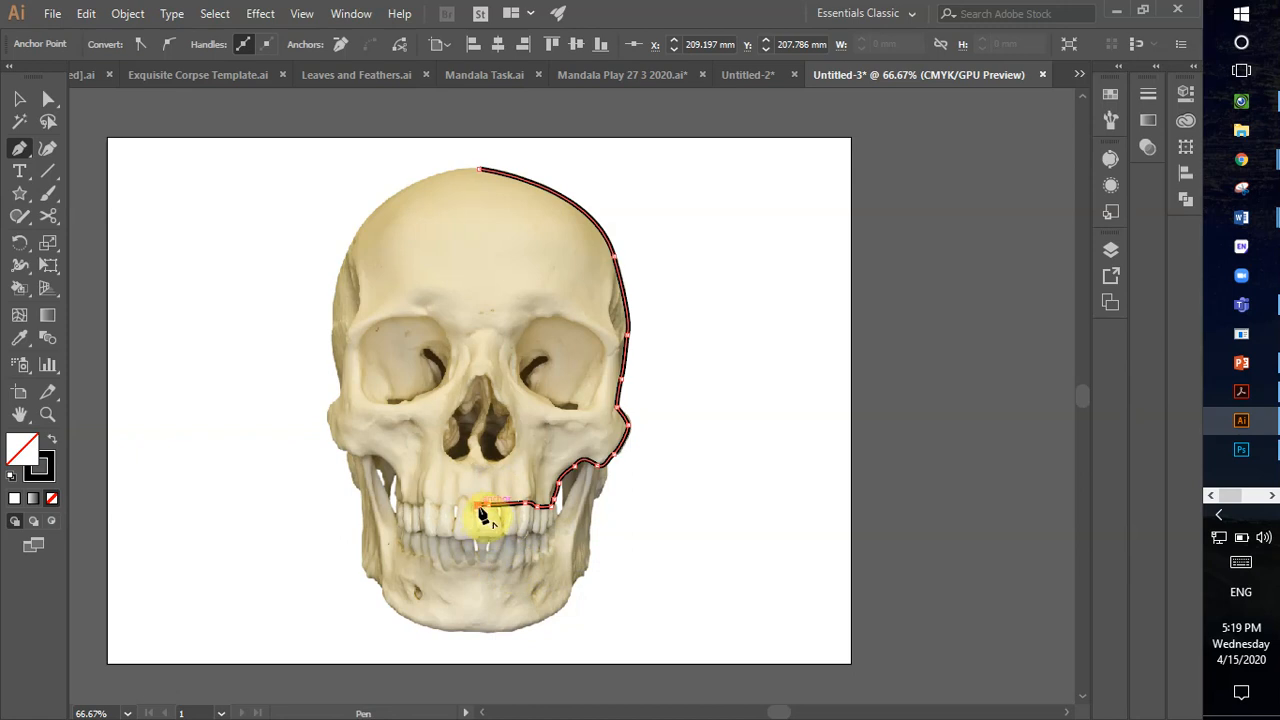
- Remove the path's end anchor at the midline with the Delete Anchor Point tool
{"action": "key", "text": "z"}
{"action": "left_click", "coordinate": [494, 520]}
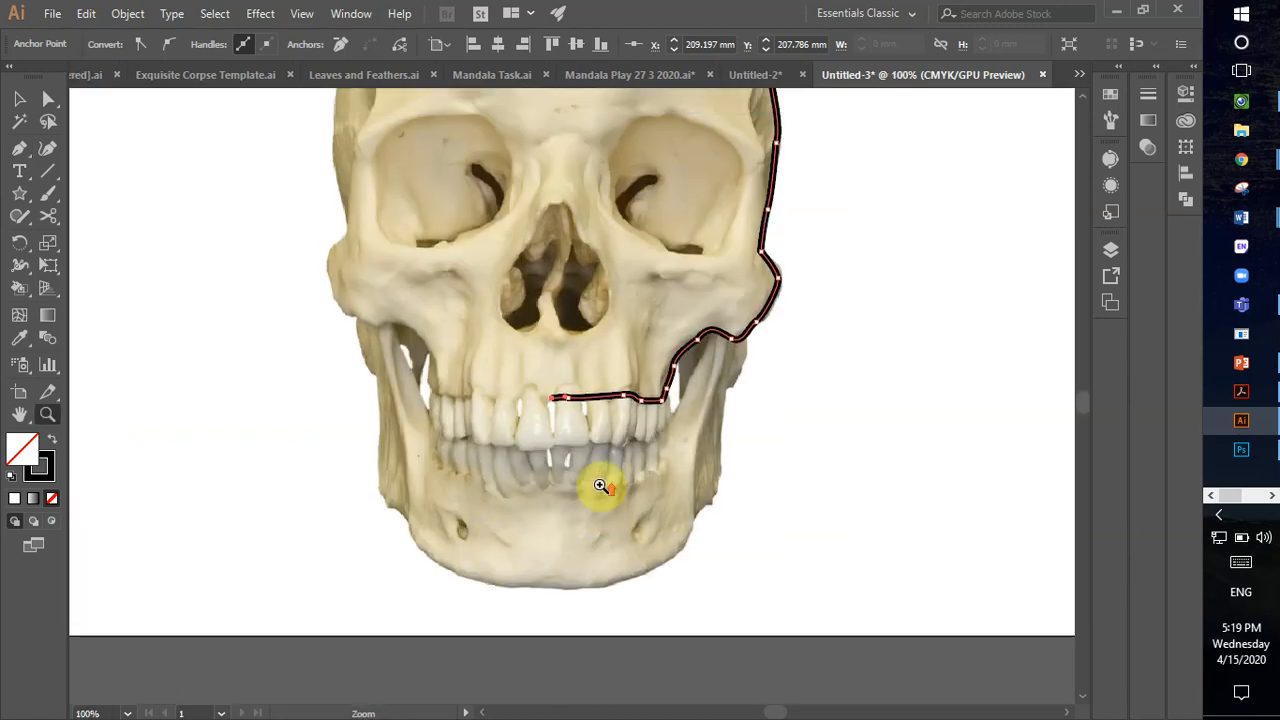
{"action": "key", "text": "p"}
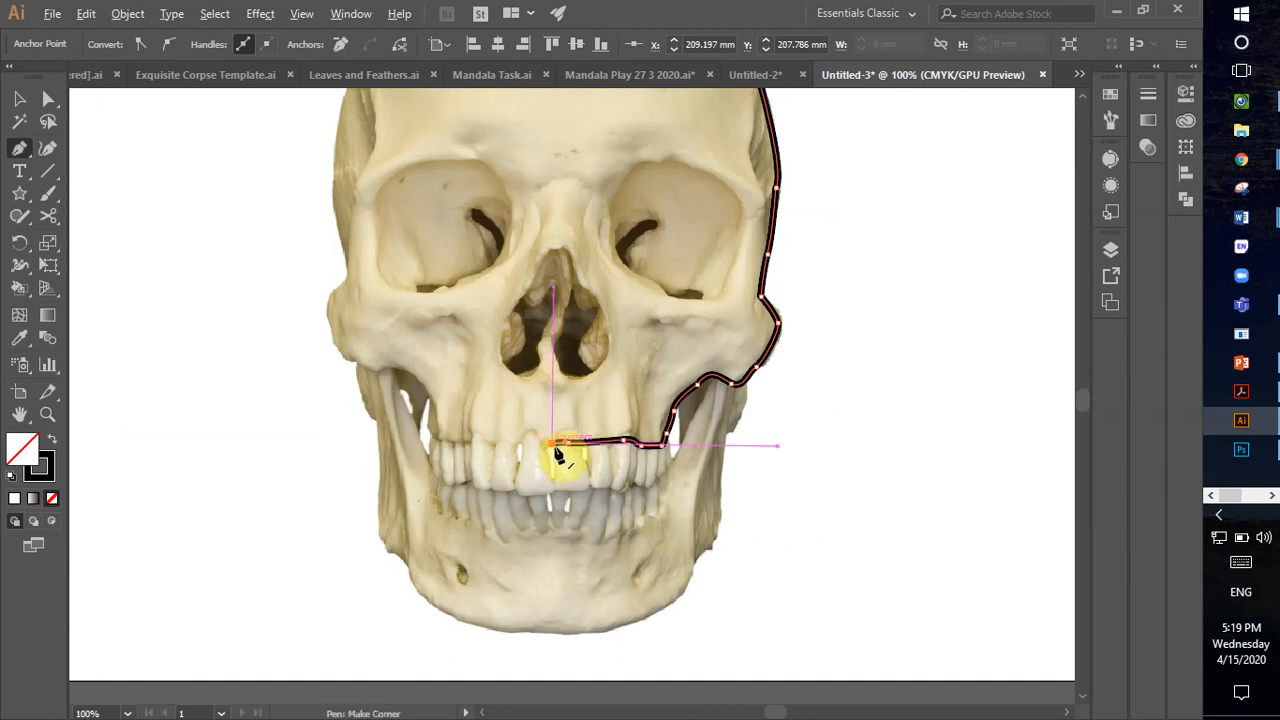
{"action": "key", "text": "ctrl"}
{"action": "left_click", "coordinate": [555, 449], "text": "ctrl"}
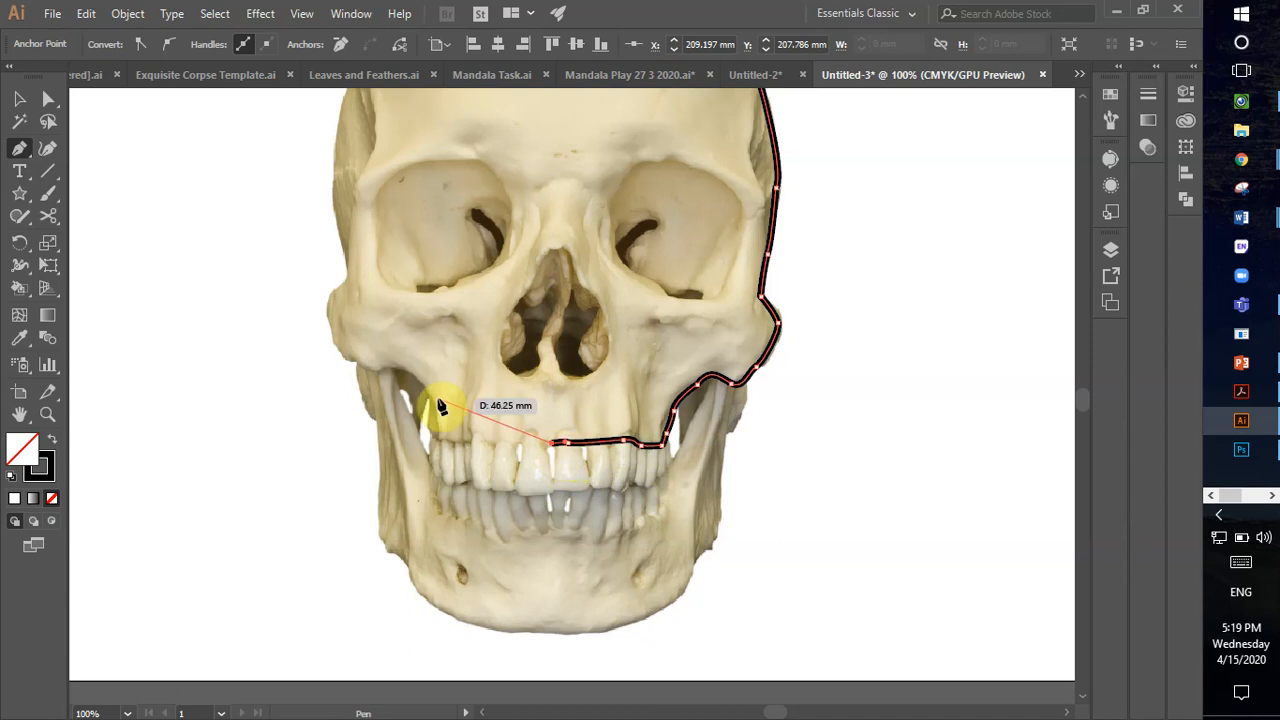
{"action": "left_click_drag", "start_coordinate": [19, 148], "coordinate": [82, 196]}
{"action": "left_click", "coordinate": [553, 446]}
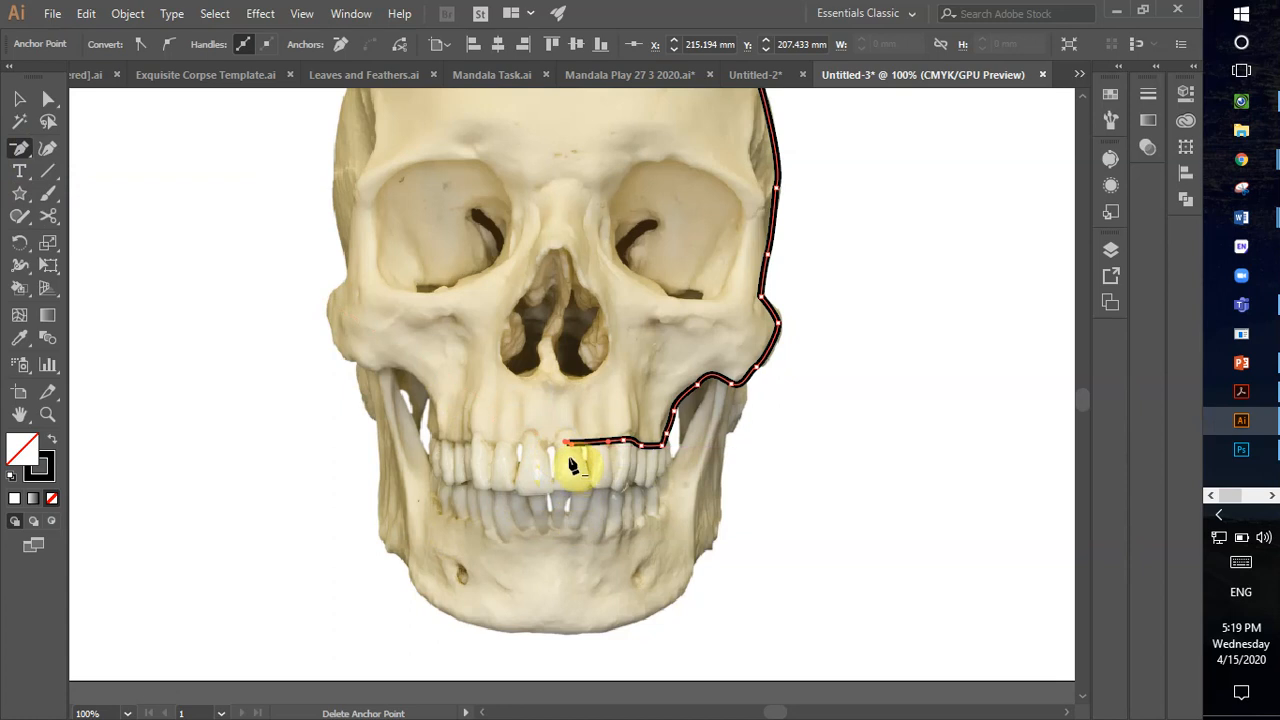
- Try moving anchors near the back teeth and cheekbone with Direct Selection, undo the moves, and deselect the path
{"action": "key", "text": "a"}
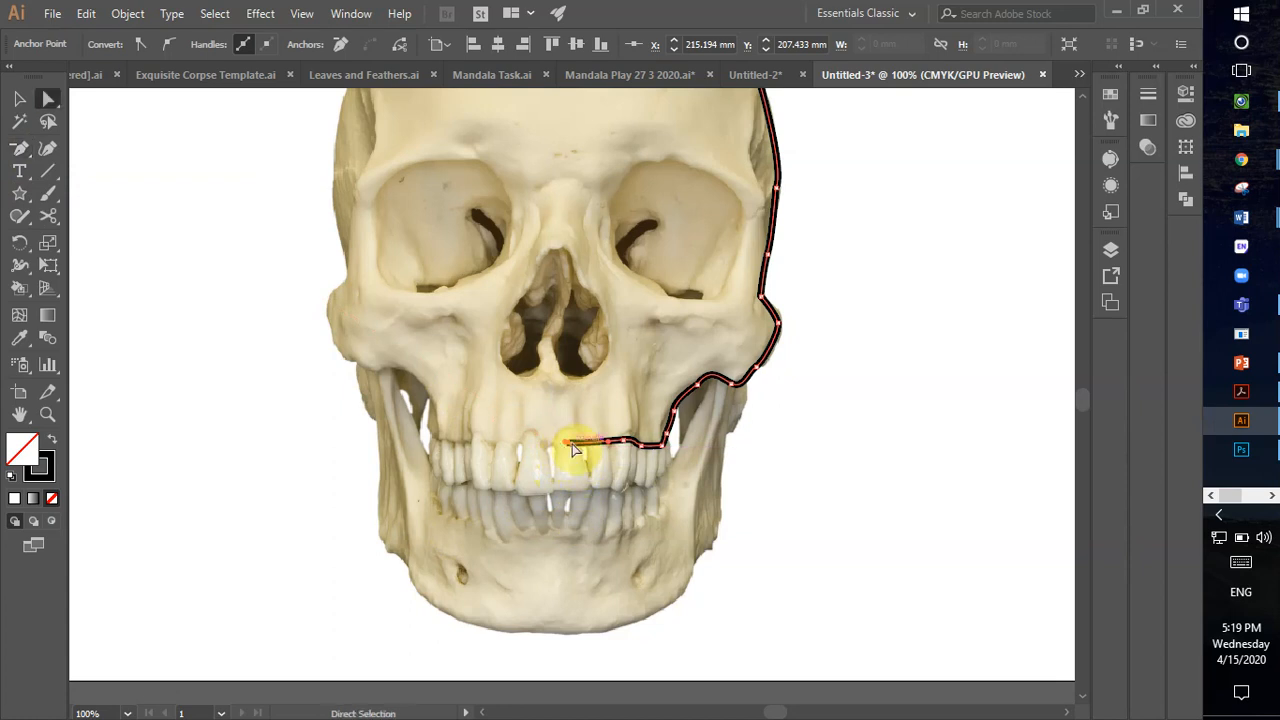
{"action": "left_click_drag", "start_coordinate": [574, 452], "coordinate": [720, 523]}
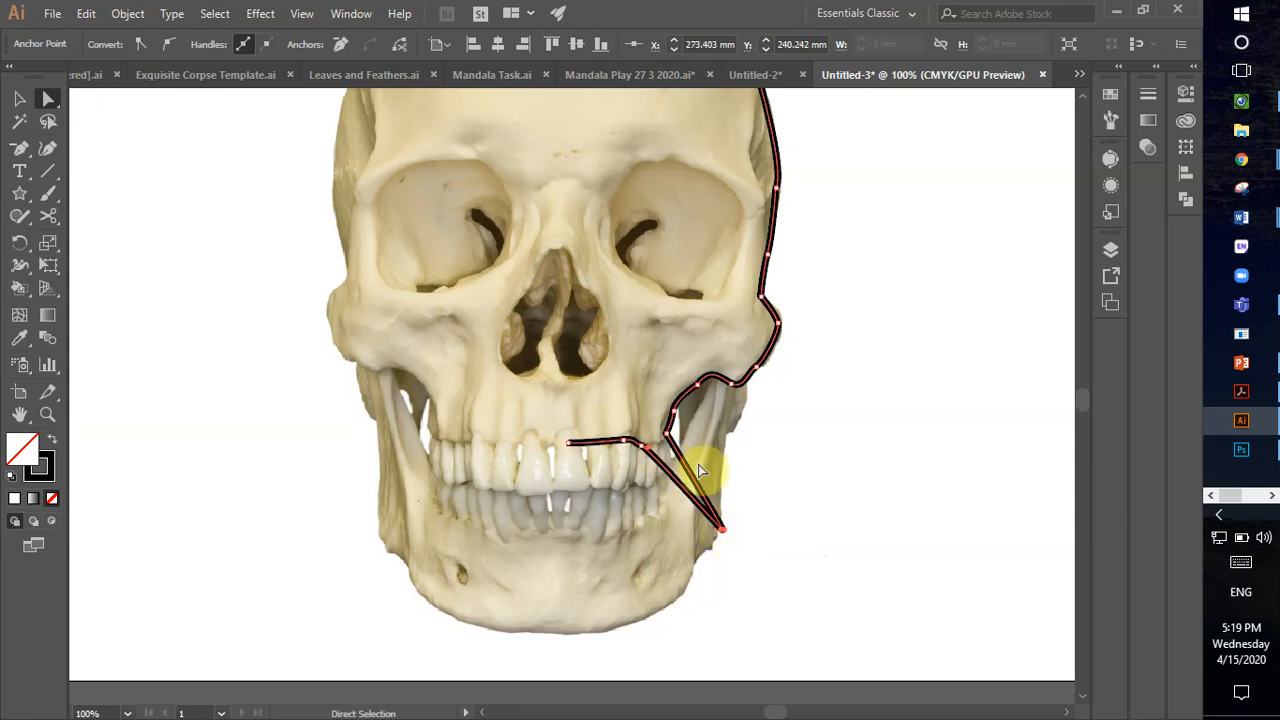
{"action": "key", "text": "ctrl+z"}
{"action": "mouse_move", "coordinate": [680, 423]}
{"action": "left_mouse_down"}
{"action": "mouse_move", "coordinate": [672, 410]}
{"action": "mouse_move", "coordinate": [683, 417]}
{"action": "left_mouse_up"}
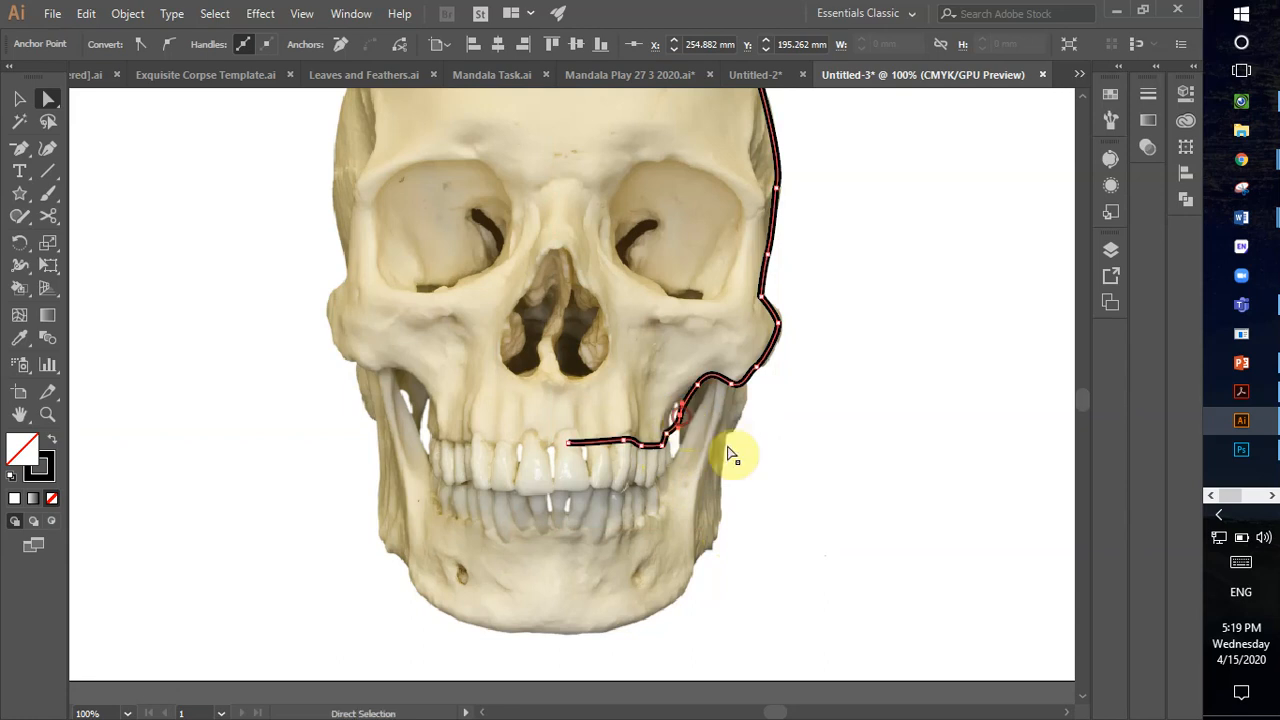
{"action": "key", "text": "ctrl+z"}
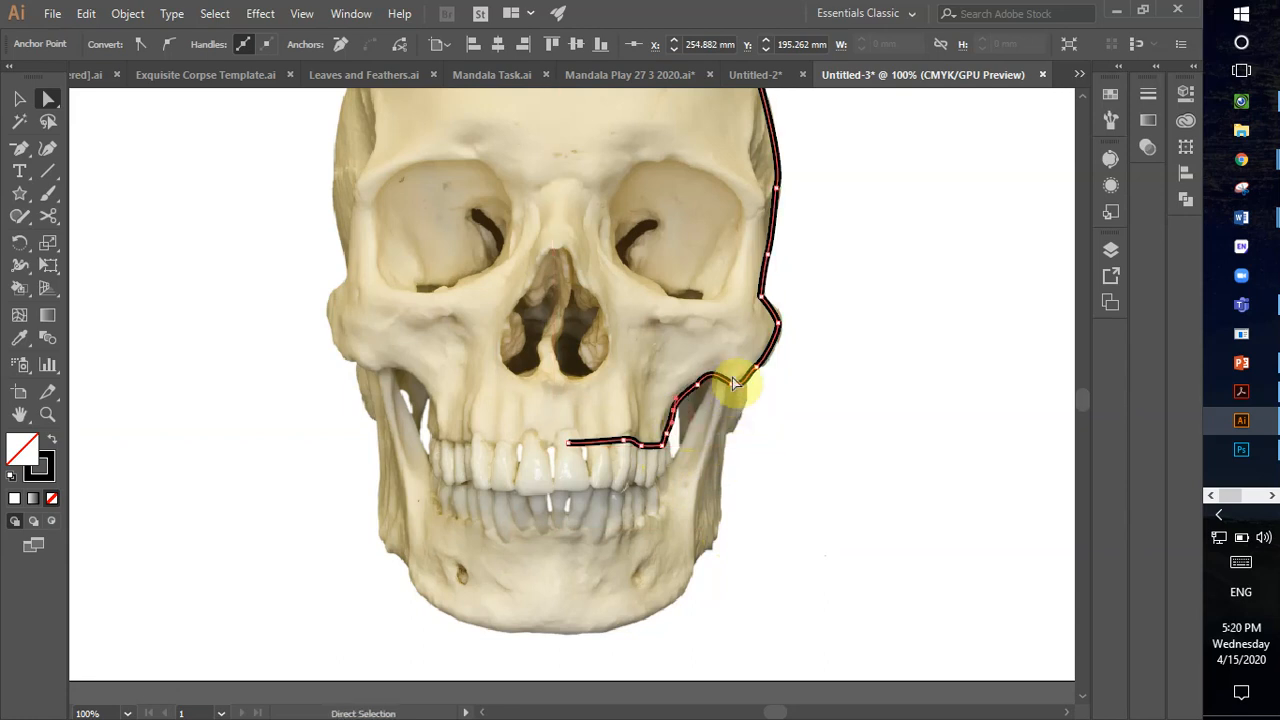
{"action": "left_click_drag", "start_coordinate": [782, 321], "coordinate": [779, 322]}
{"action": "left_click", "coordinate": [819, 361]}
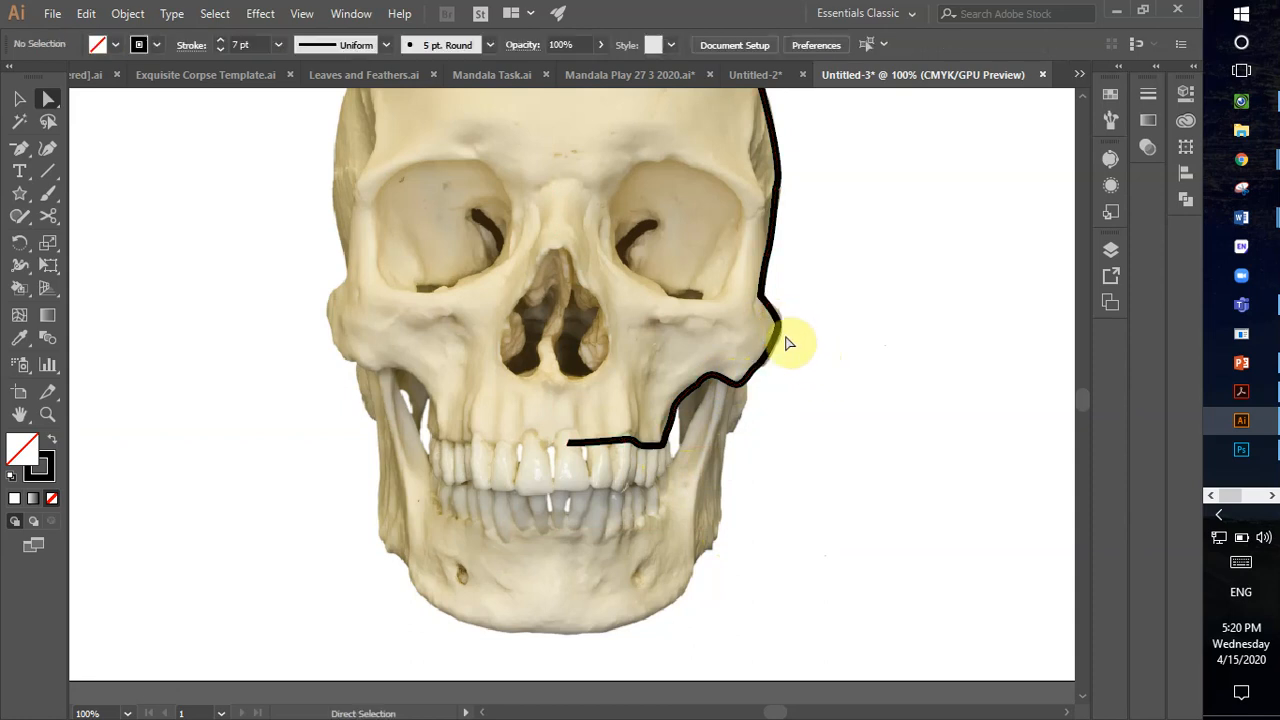
- Move the path's end anchor above the front teeth horizontally to X 210 mm and check its alignment with the top anchor
{"action": "left_click", "coordinate": [569, 448]}
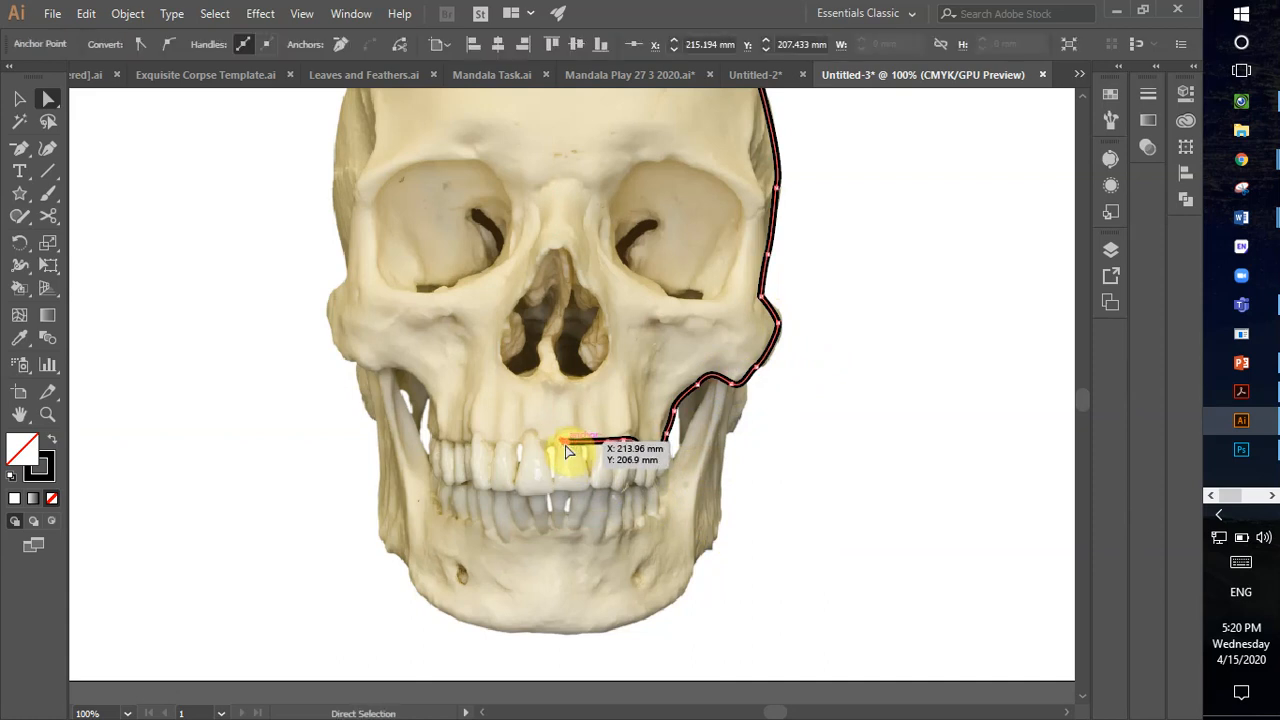
{"action": "left_click_drag", "start_coordinate": [566, 449], "coordinate": [560, 450]}
{"action": "scroll", "coordinate": [575, 455], "scroll_direction": "up", "scroll_amount": 5}
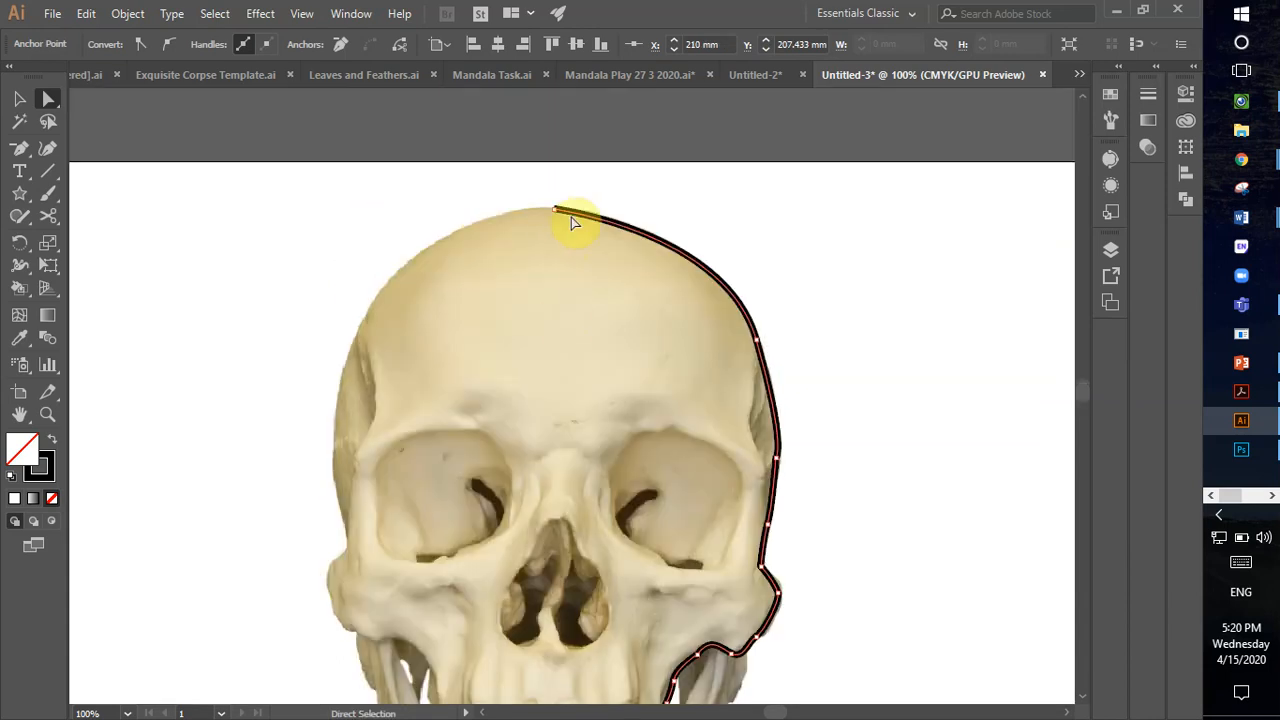
{"action": "scroll", "coordinate": [568, 470], "scroll_direction": "down", "scroll_amount": 3}
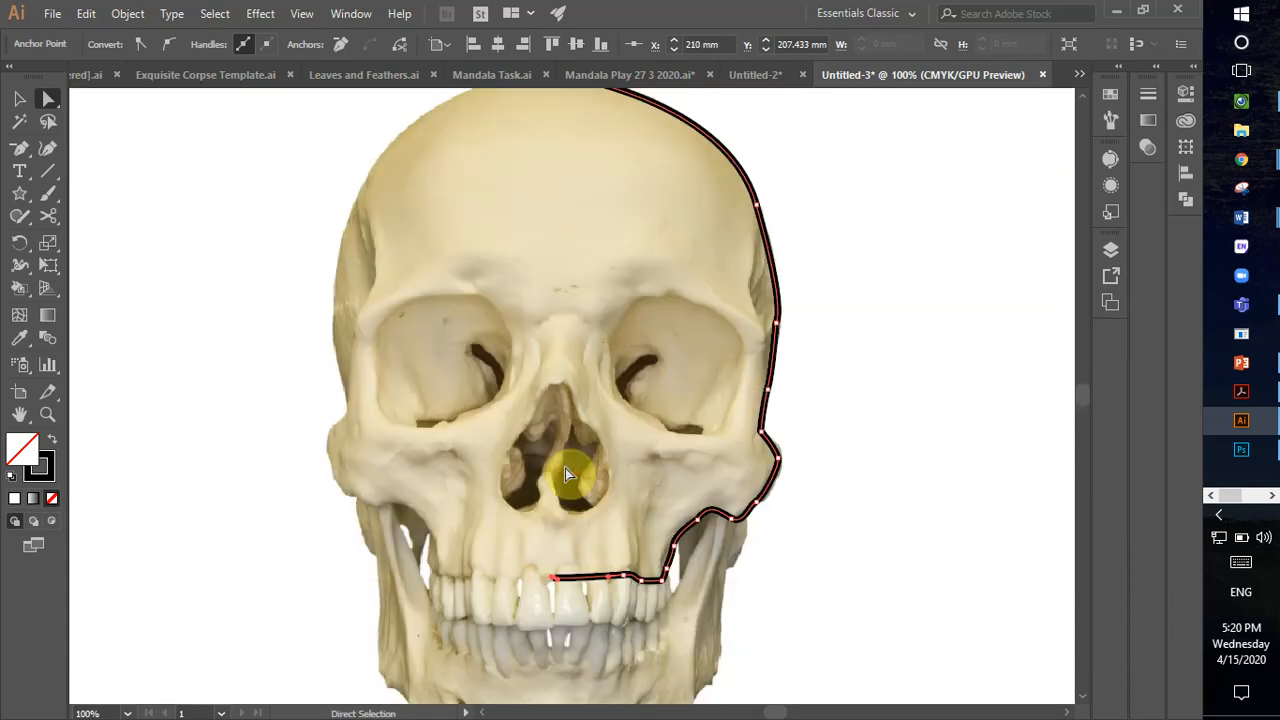
{"action": "key", "text": "z"}
{"action": "left_click", "coordinate": [591, 409]}
{"action": "left_click", "coordinate": [590, 360], "text": "alt"}
{"action": "left_click", "coordinate": [570, 362], "text": "alt"}
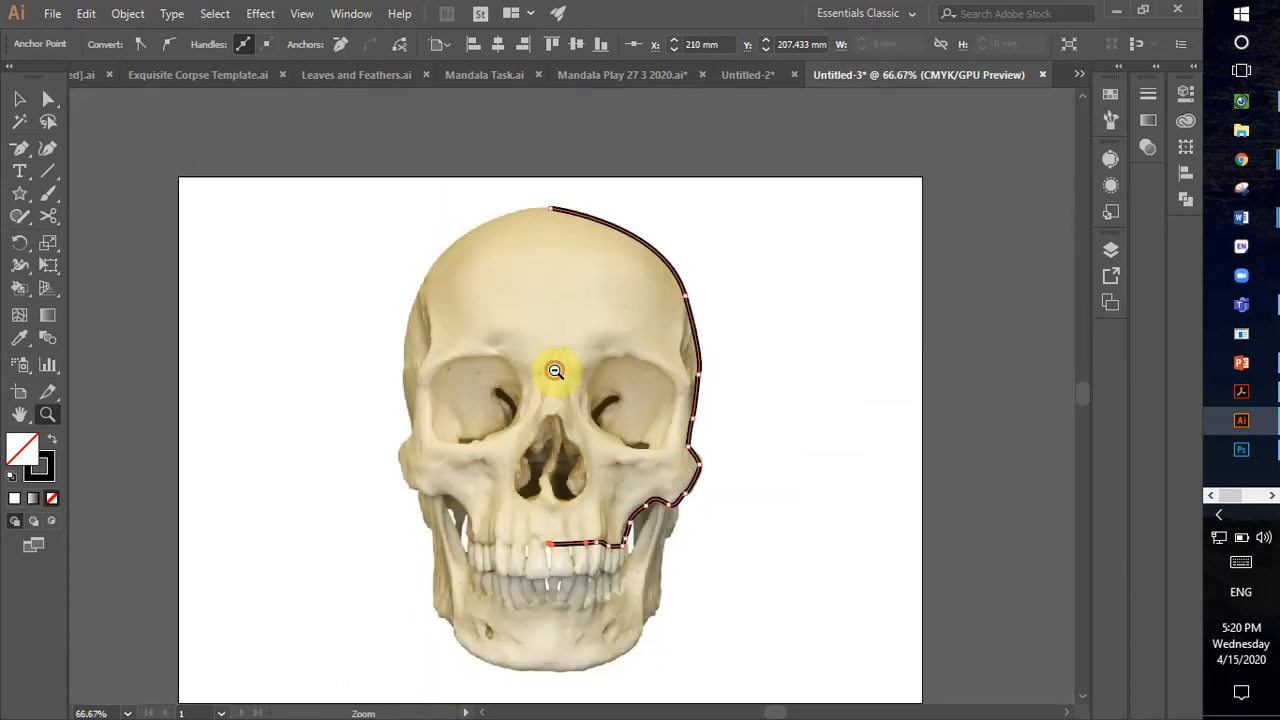
- Select the whole half-skull outline and paste a duplicate of it
{"action": "key", "text": "v"}
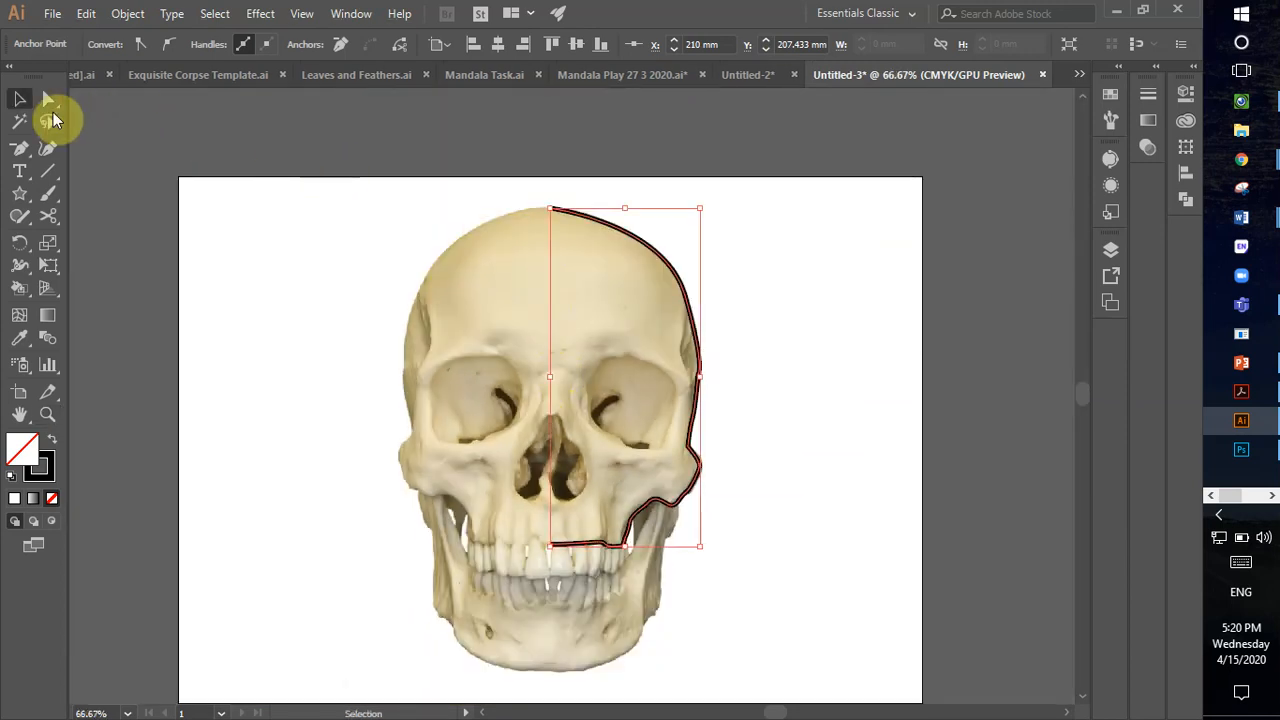
{"action": "left_click_drag", "start_coordinate": [516, 181], "coordinate": [730, 594]}
{"action": "key", "text": "a"}
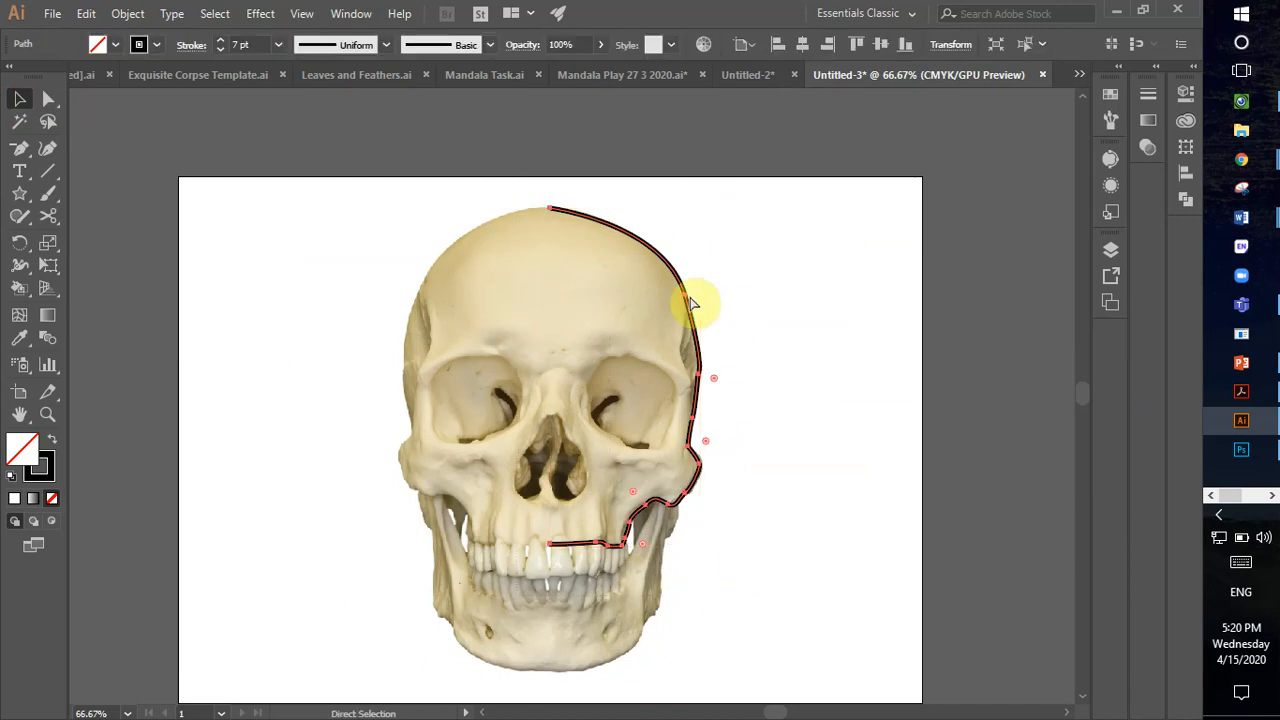
{"action": "key", "text": "ctrl+c"}
{"action": "key", "text": "ctrl+v"}
{"action": "key", "text": "v"}
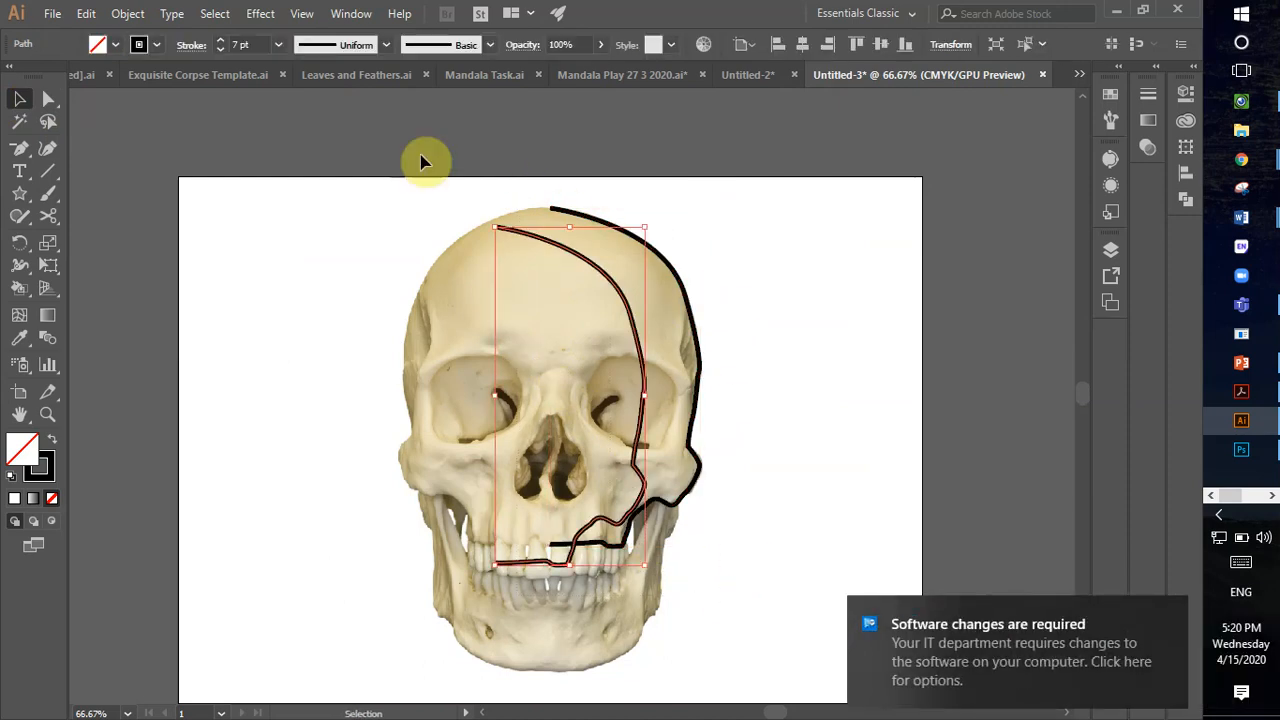
- Reflect the duplicate outline across the vertical axis and move it to meet the original along the skull's midline
{"action": "right_click", "coordinate": [568, 258]}
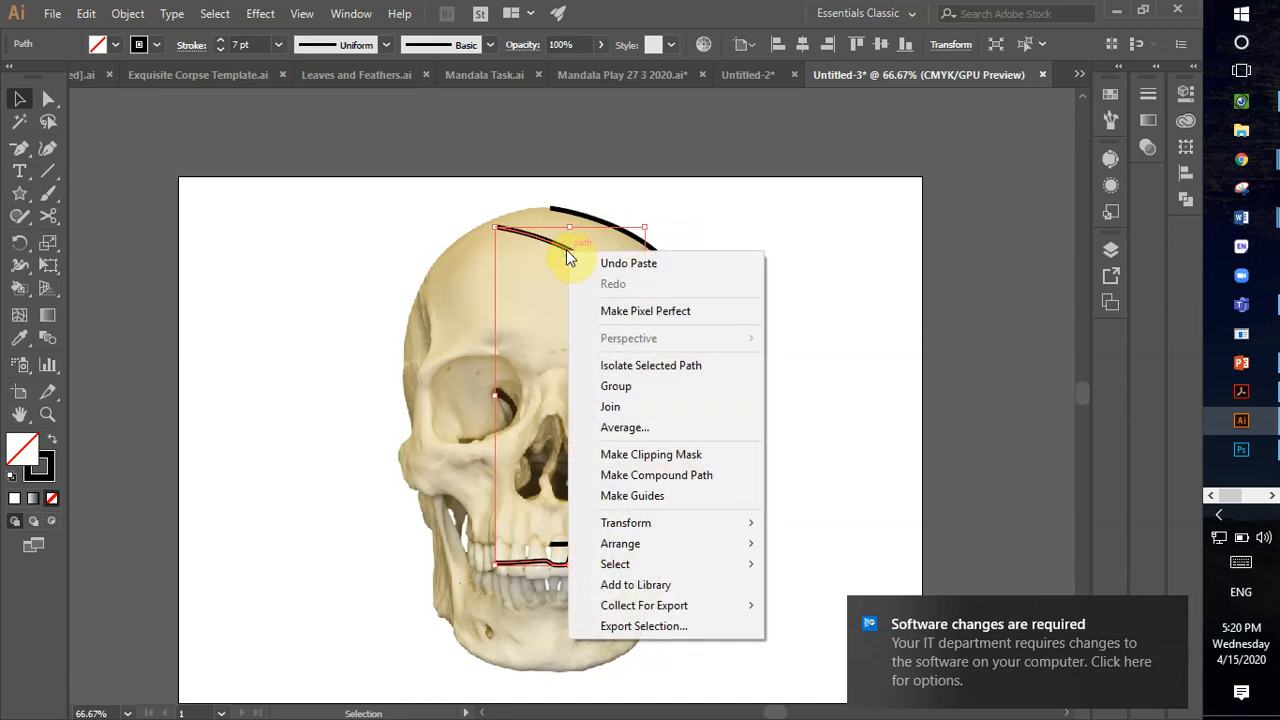
{"action": "mouse_move", "coordinate": [640, 524]}
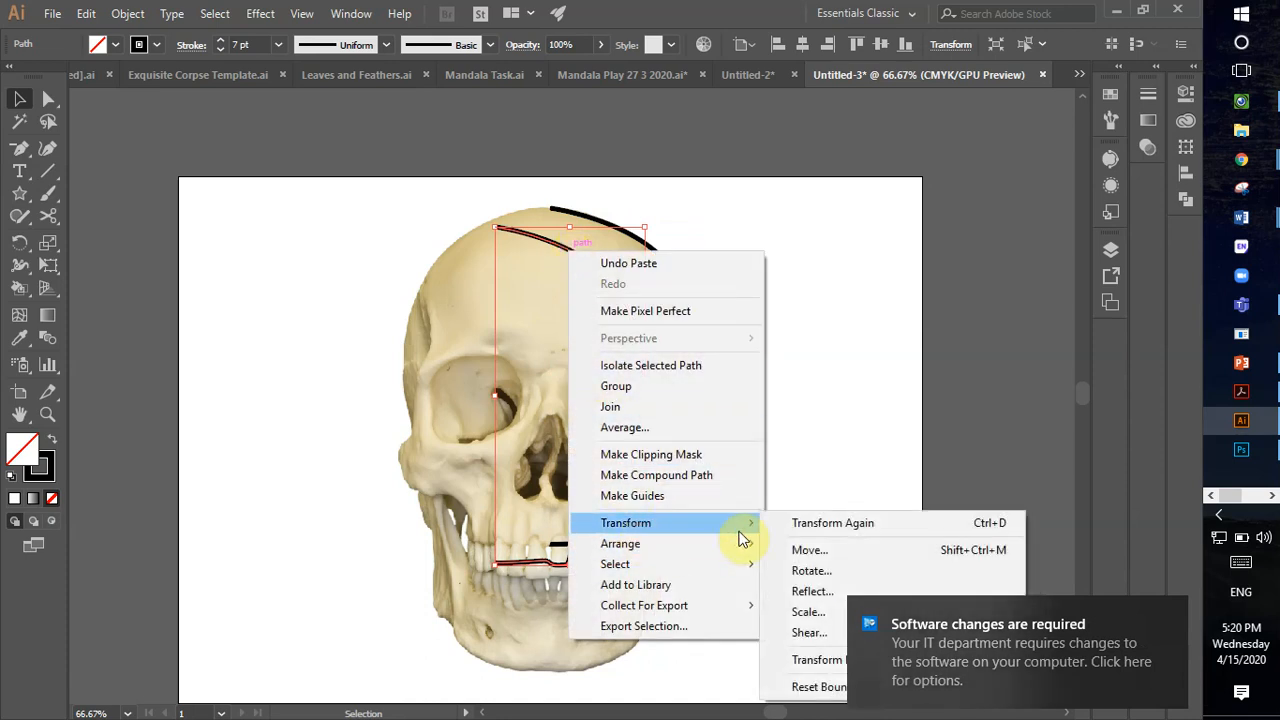
{"action": "left_click", "coordinate": [838, 592]}
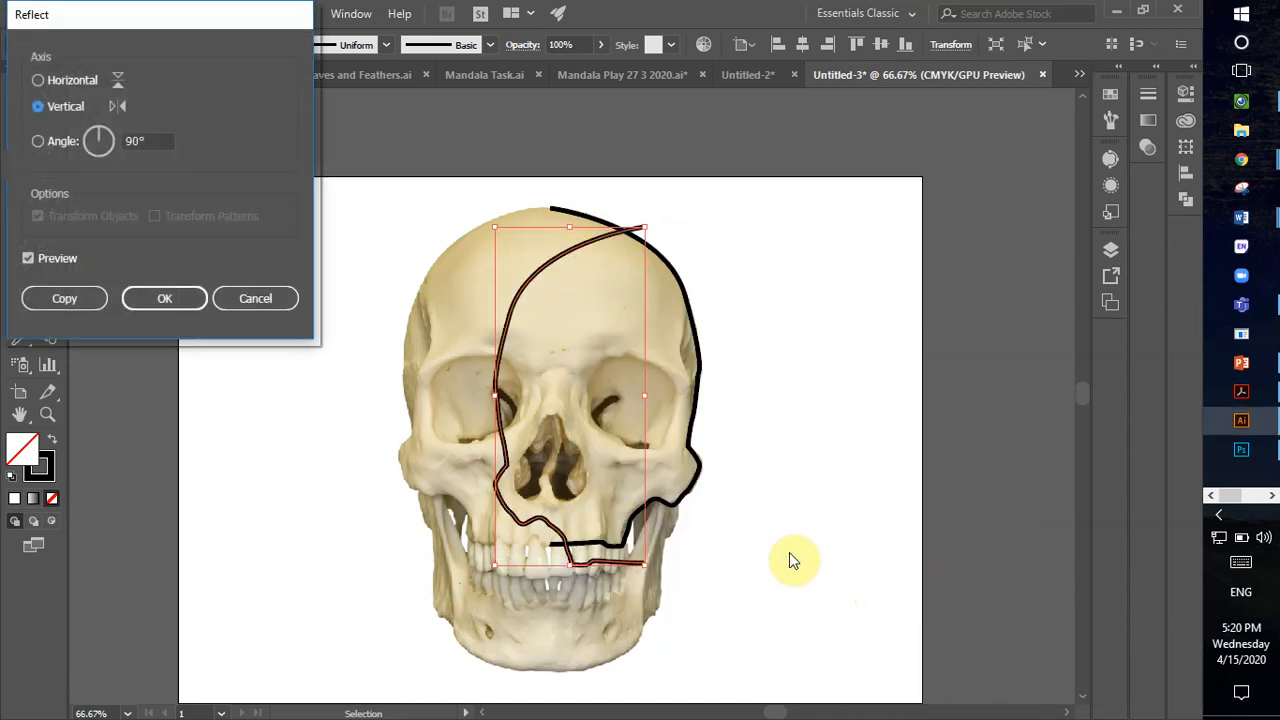
{"action": "left_click", "coordinate": [203, 300]}
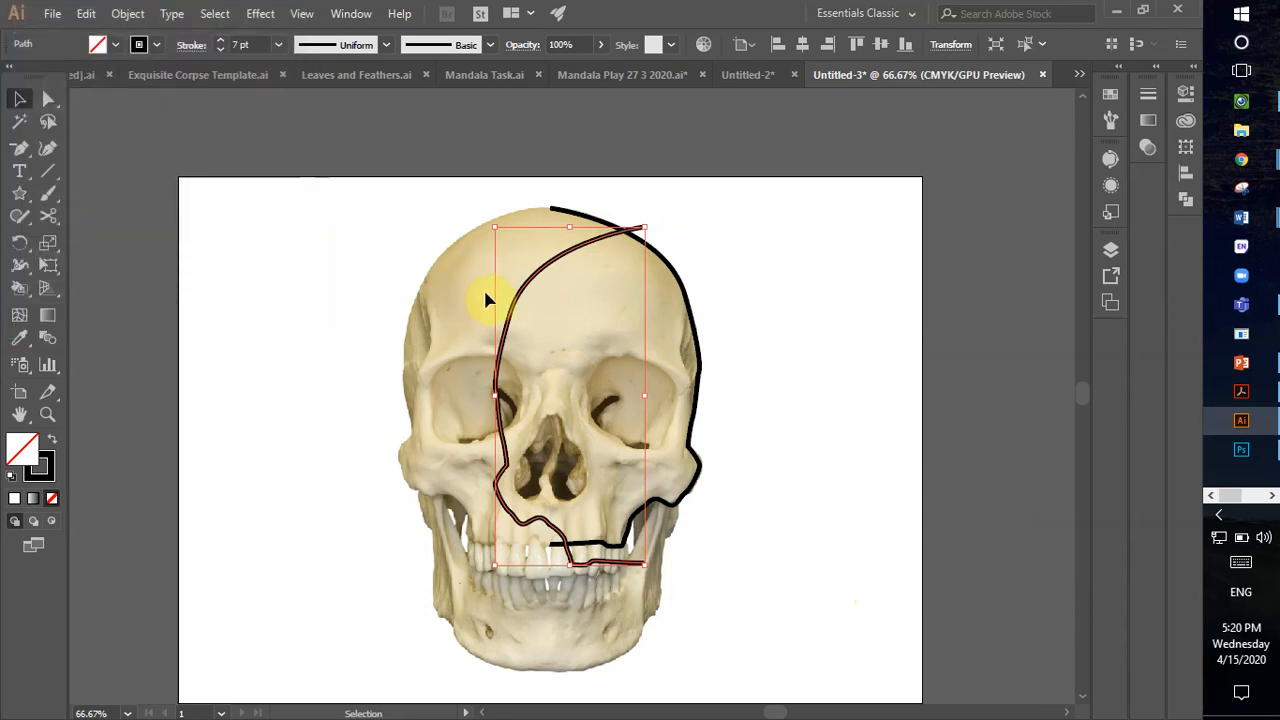
{"action": "left_click_drag", "start_coordinate": [524, 318], "coordinate": [430, 313]}
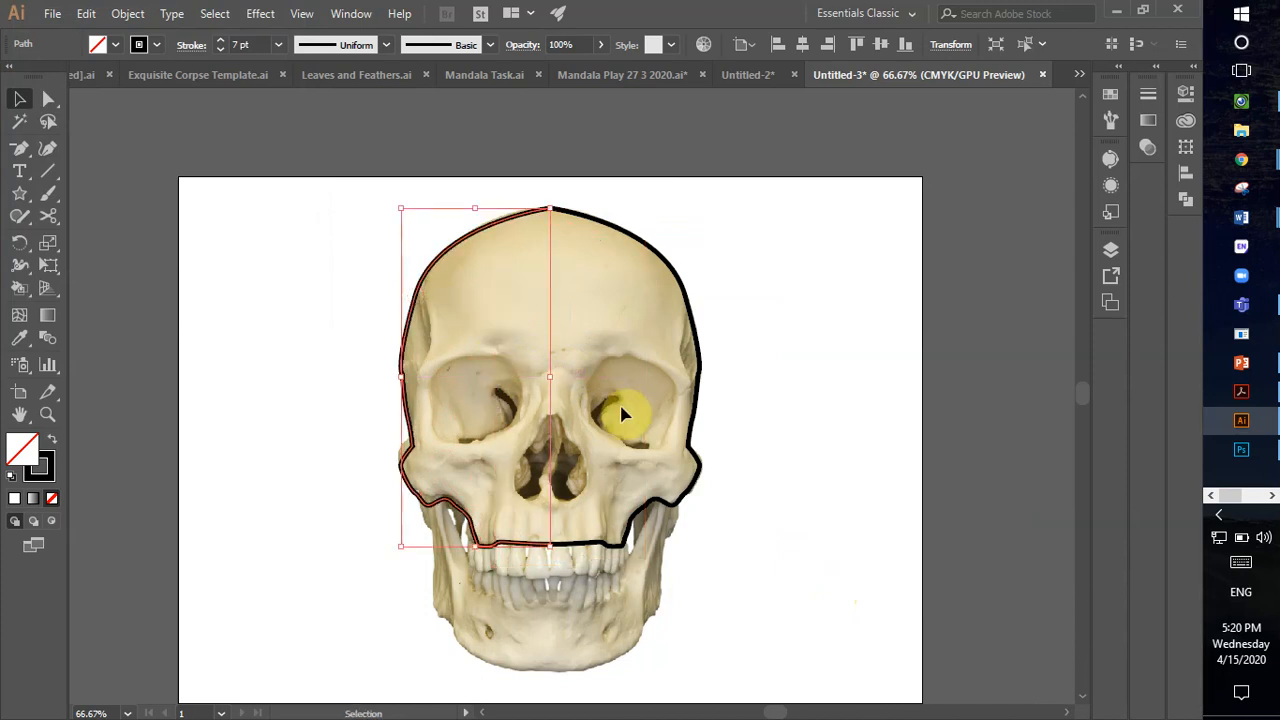
{"action": "left_click", "coordinate": [810, 352]}
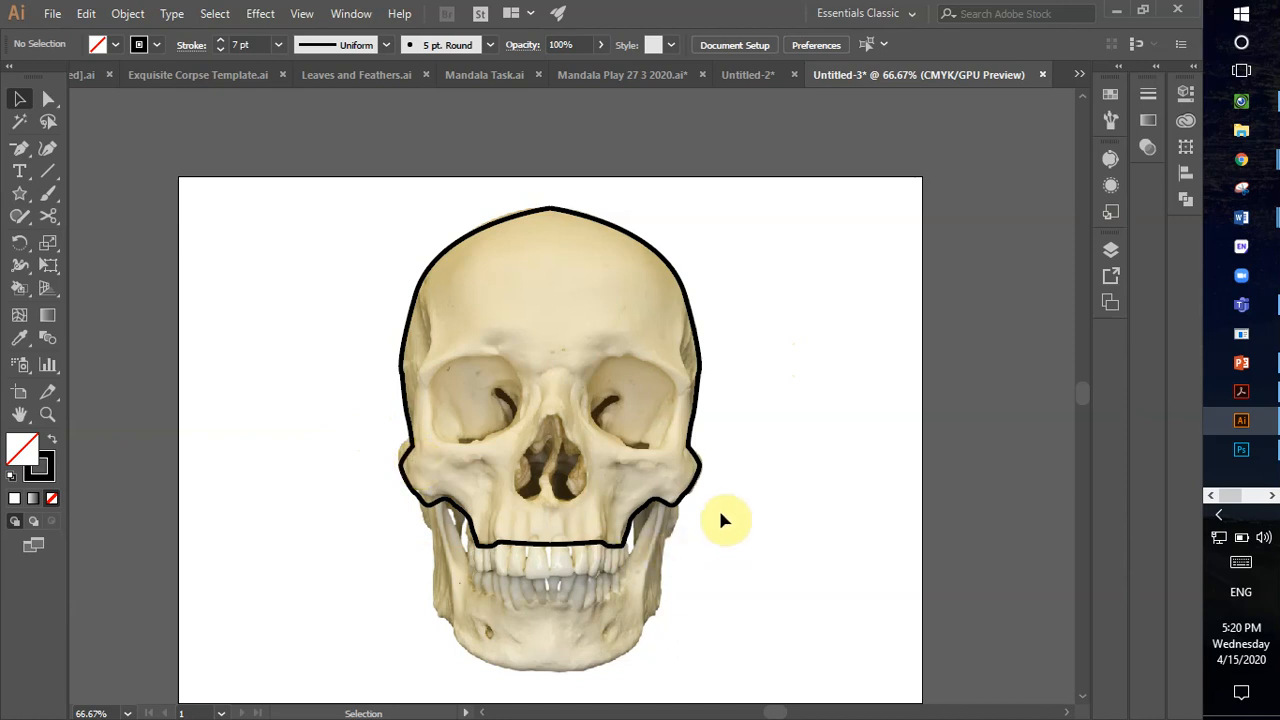
- Trace the eye socket in the right half of the image as a closed path with the Pen tool
{"action": "key", "text": "p"}
{"action": "left_click", "coordinate": [603, 356]}
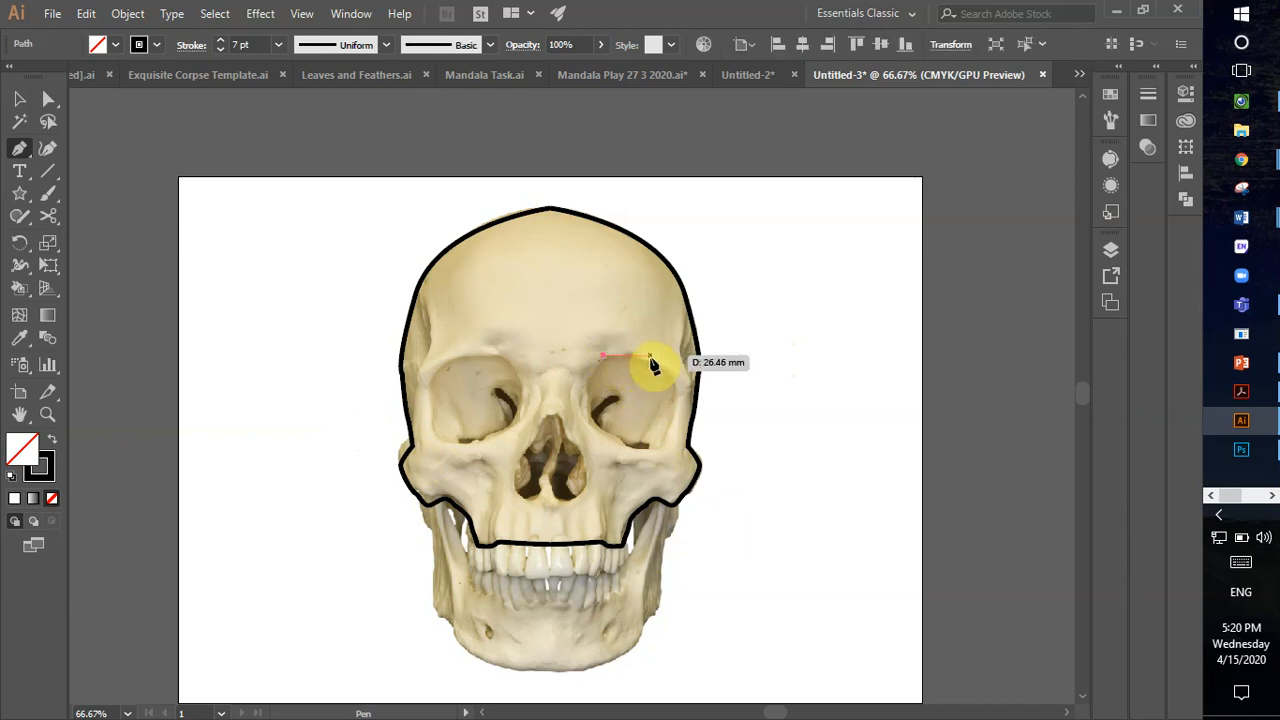
{"action": "mouse_move", "coordinate": [665, 372]}
{"action": "left_mouse_down"}
{"action": "mouse_move", "coordinate": [677, 385]}
{"action": "mouse_move", "coordinate": [665, 440]}
{"action": "mouse_move", "coordinate": [626, 449]}
{"action": "mouse_move", "coordinate": [690, 435]}
{"action": "mouse_move", "coordinate": [594, 425]}
{"action": "mouse_move", "coordinate": [583, 391]}
{"action": "mouse_move", "coordinate": [617, 366]}
{"action": "left_mouse_up"}
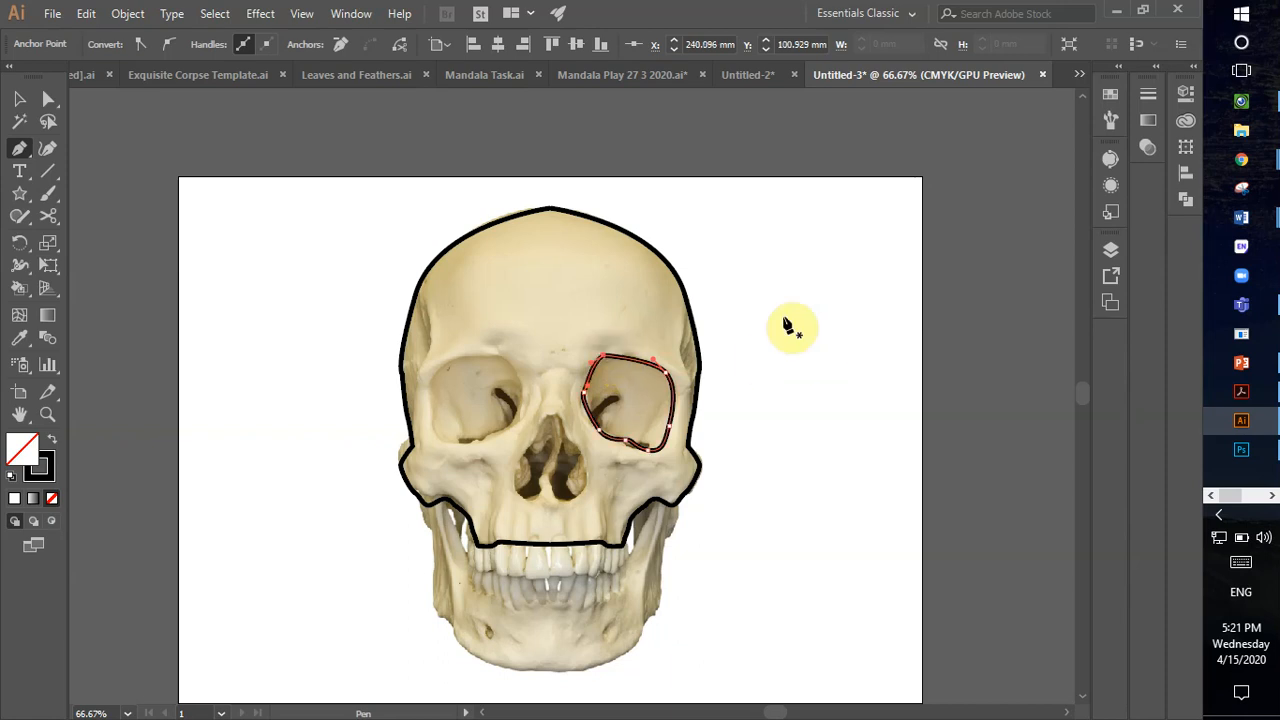
- Try the Pen tool on a closed practice shape of curved and straight segments in the blank area beside the skull, and delete it
{"action": "mouse_move", "coordinate": [799, 253]}
{"action": "left_mouse_down"}
{"action": "mouse_move", "coordinate": [826, 280]}
{"action": "mouse_move", "coordinate": [834, 406]}
{"action": "mouse_move", "coordinate": [883, 450]}
{"action": "left_mouse_up"}
{"action": "left_click_drag", "start_coordinate": [858, 507], "coordinate": [809, 571]}
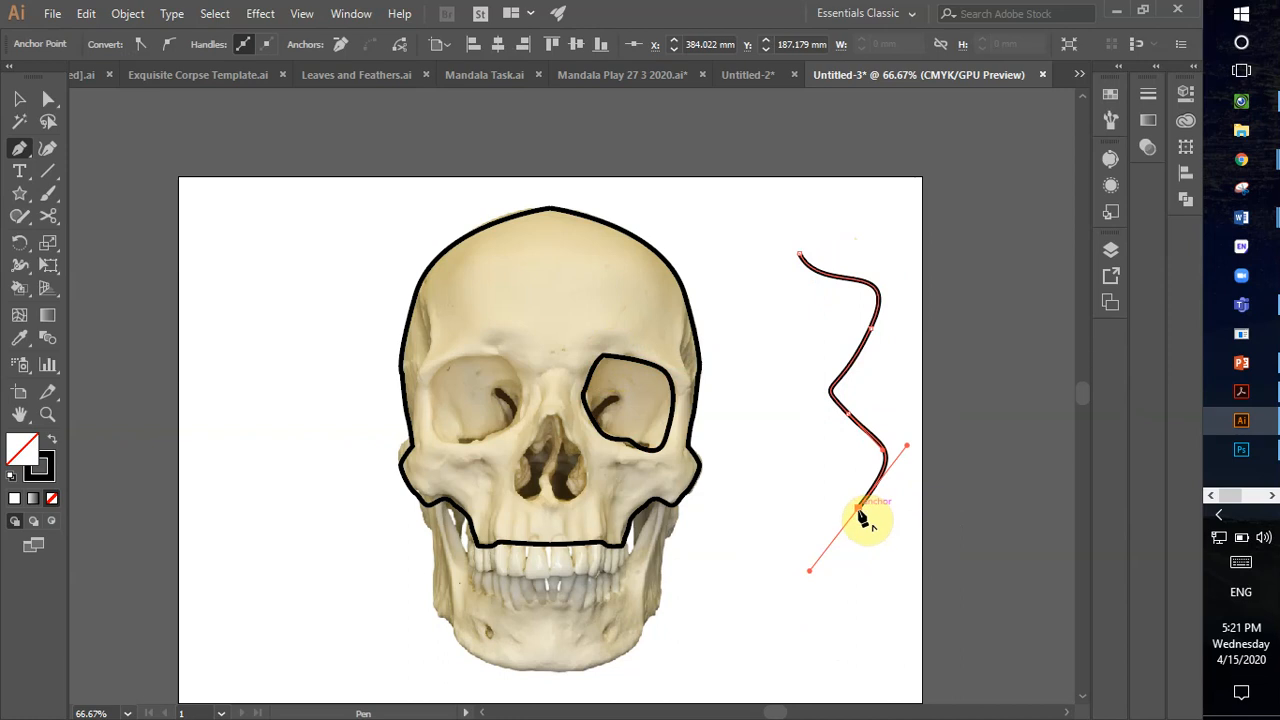
{"action": "left_click", "coordinate": [880, 591]}
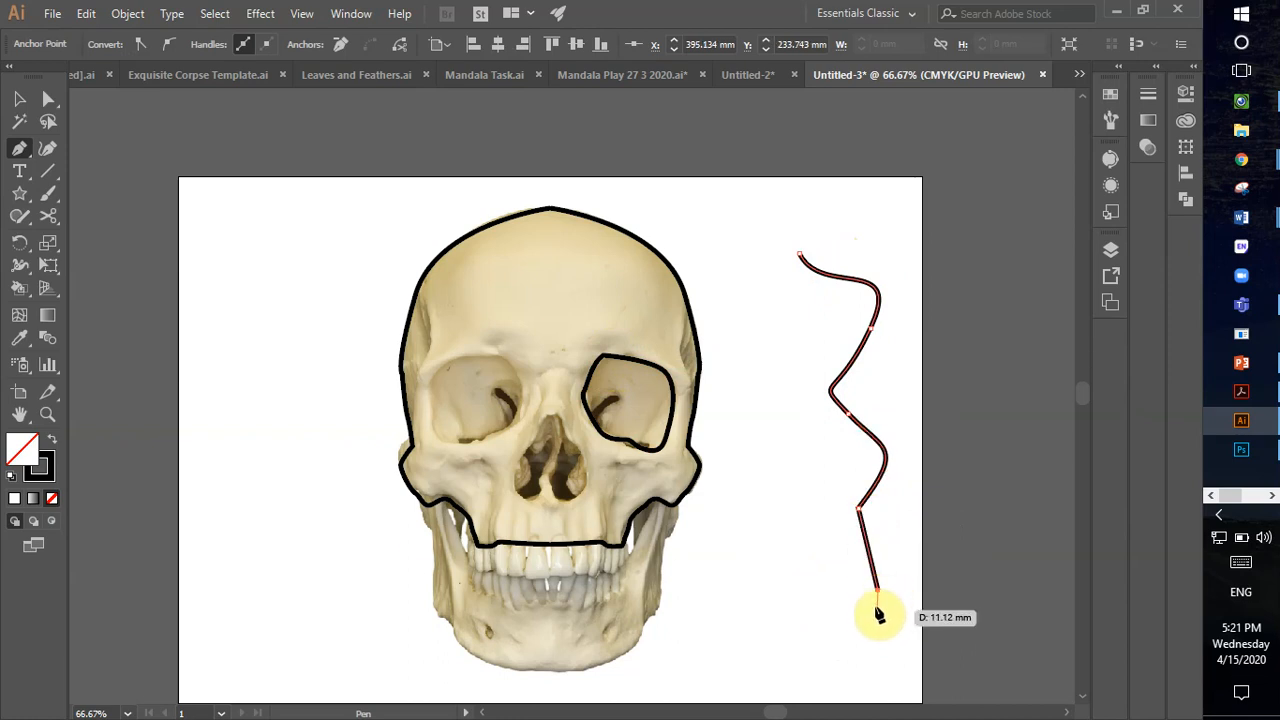
{"action": "left_click_drag", "start_coordinate": [857, 615], "coordinate": [786, 620]}
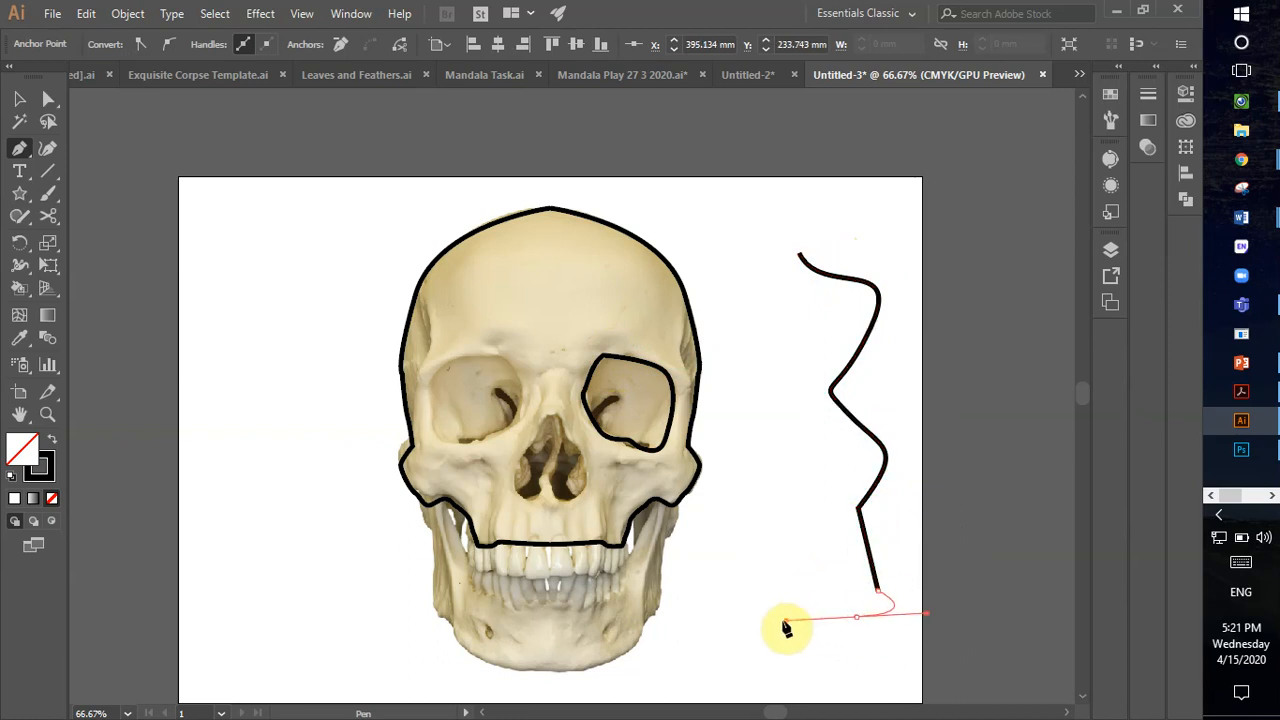
{"action": "left_click", "coordinate": [861, 645]}
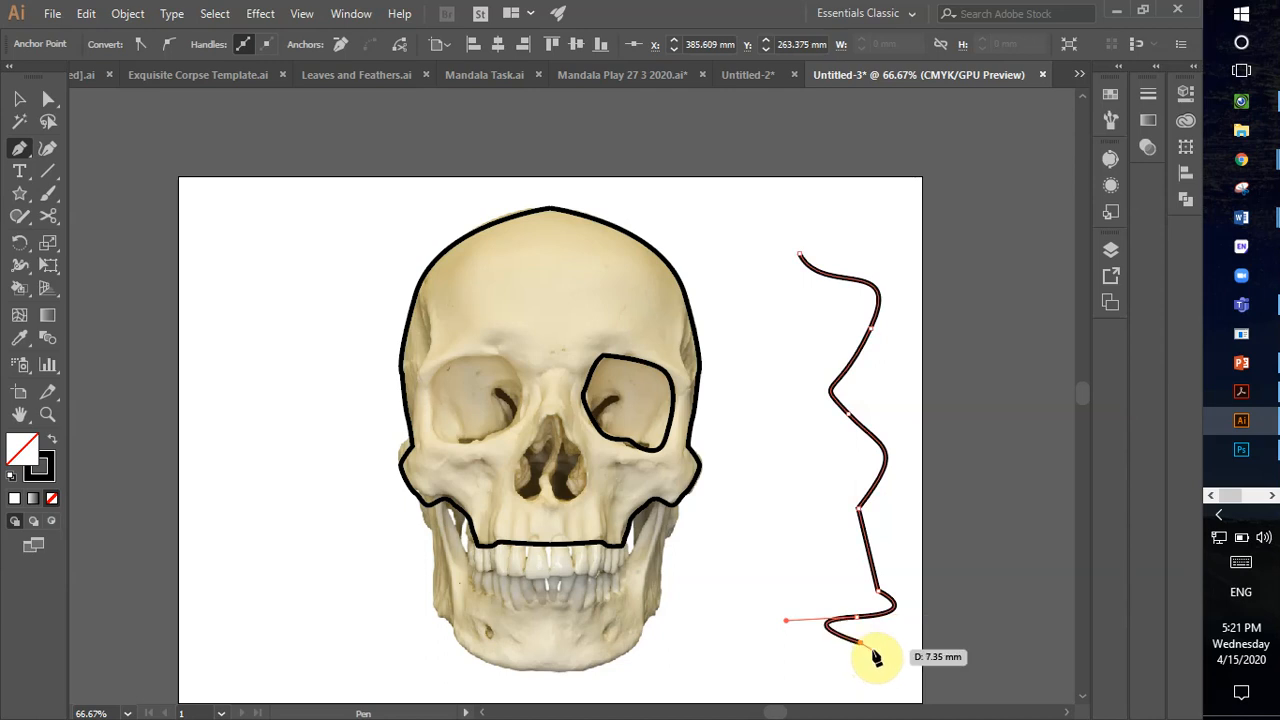
{"action": "left_click", "coordinate": [860, 646]}
{"action": "left_click_drag", "start_coordinate": [743, 659], "coordinate": [707, 665]}
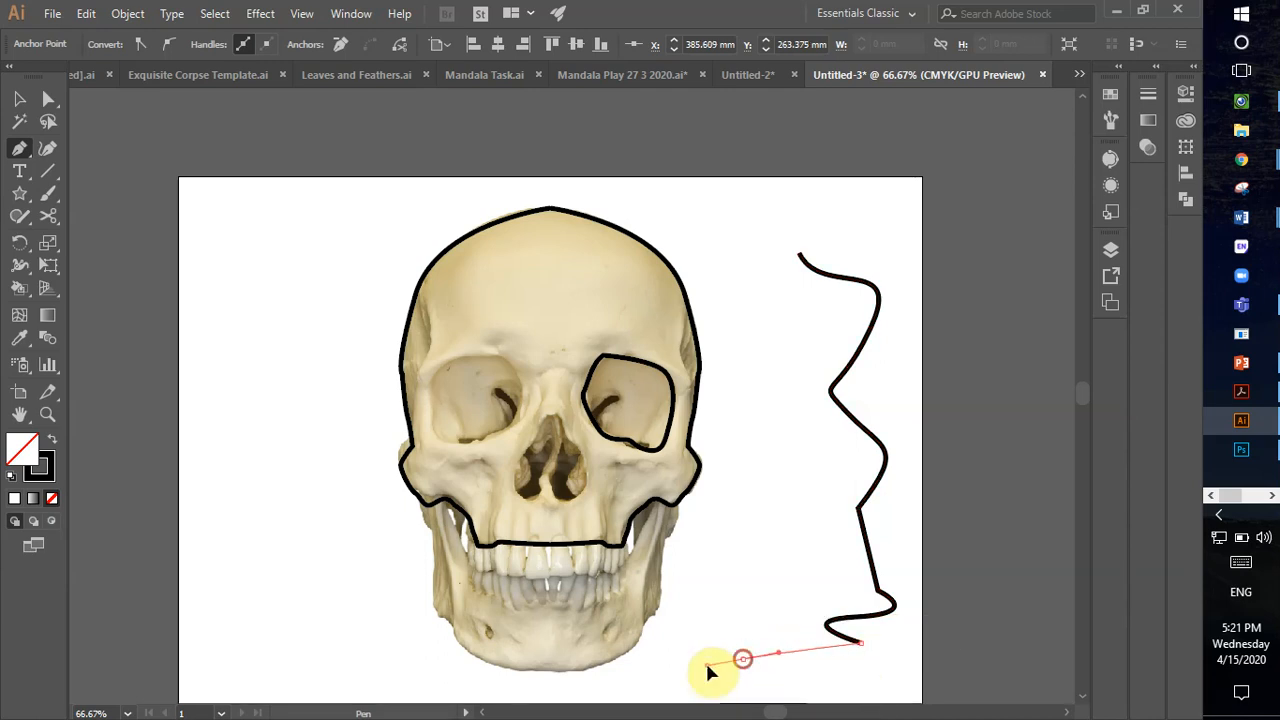
{"action": "left_click_drag", "start_coordinate": [747, 587], "coordinate": [776, 571]}
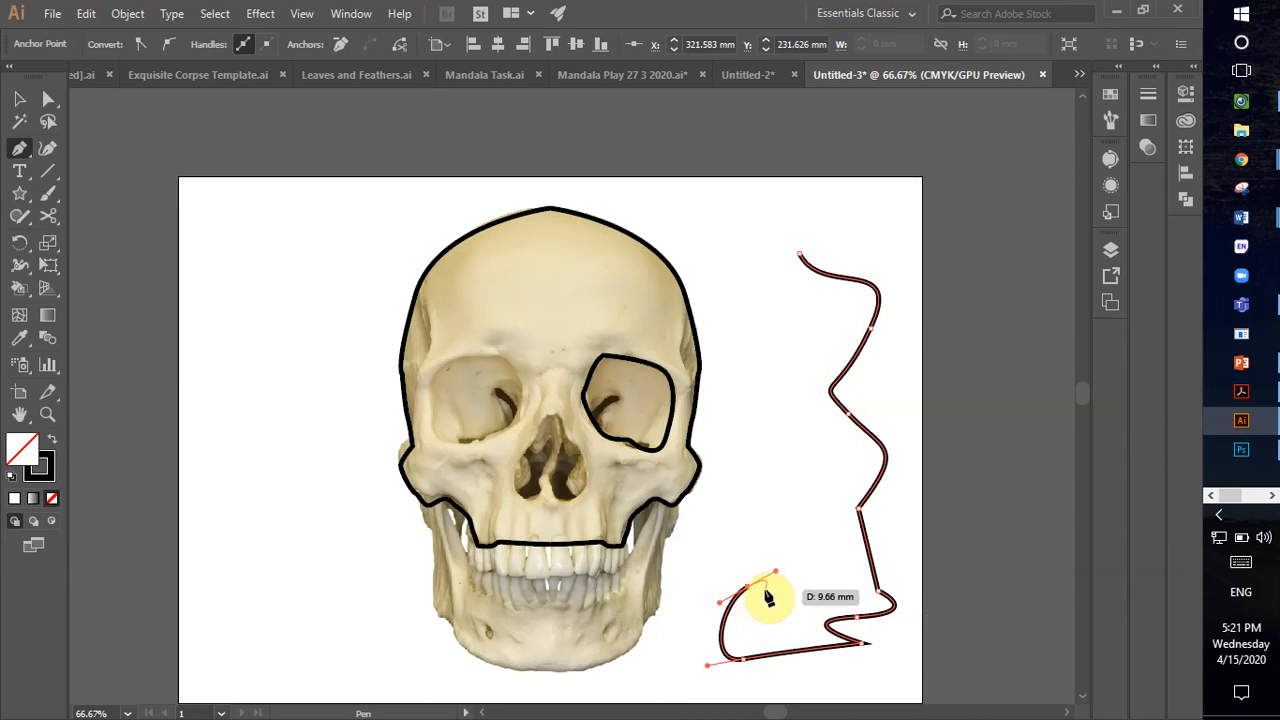
{"action": "left_click_drag", "start_coordinate": [731, 568], "coordinate": [742, 533]}
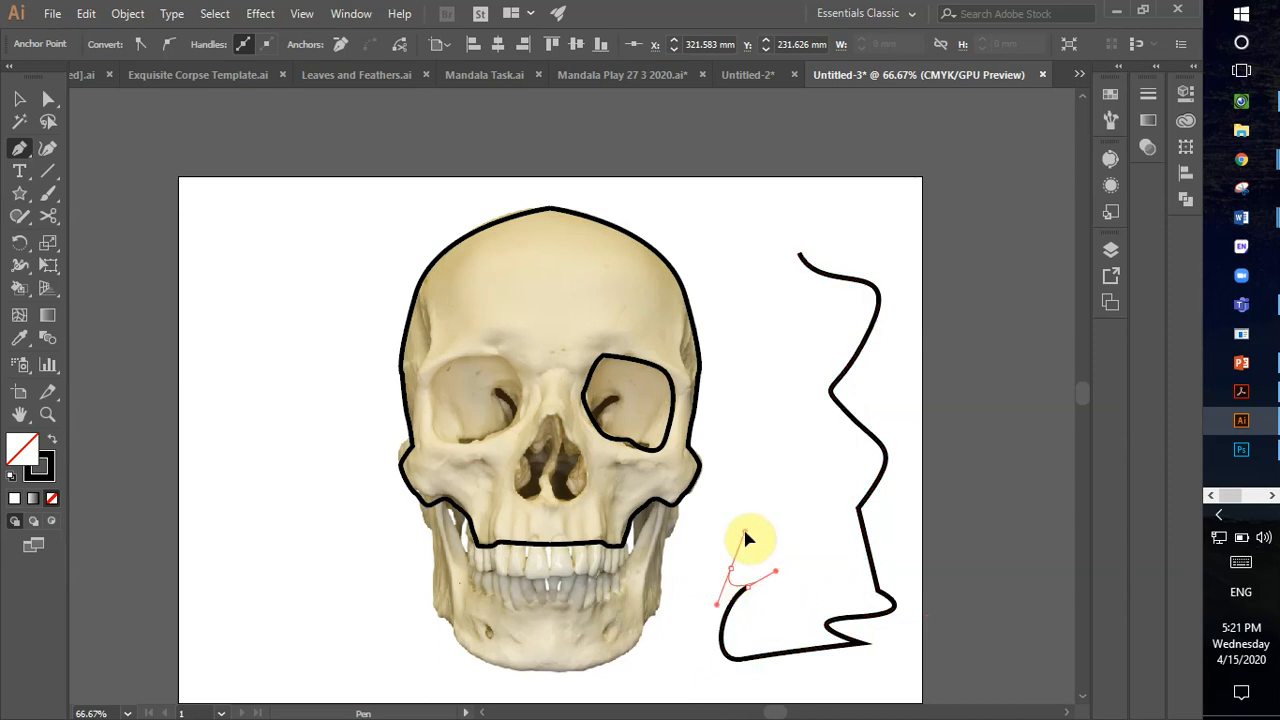
{"action": "left_click_drag", "start_coordinate": [795, 457], "coordinate": [737, 458]}
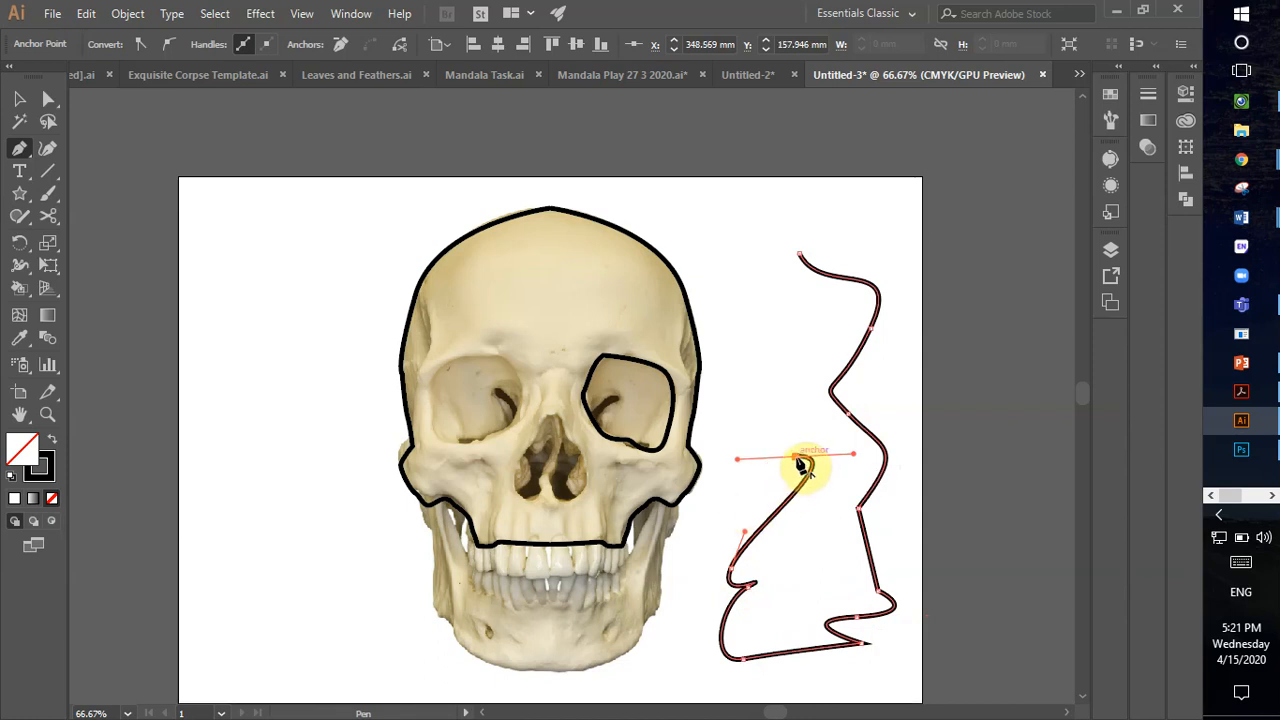
{"action": "left_click", "coordinate": [796, 459]}
{"action": "left_click_drag", "start_coordinate": [796, 390], "coordinate": [793, 299]}
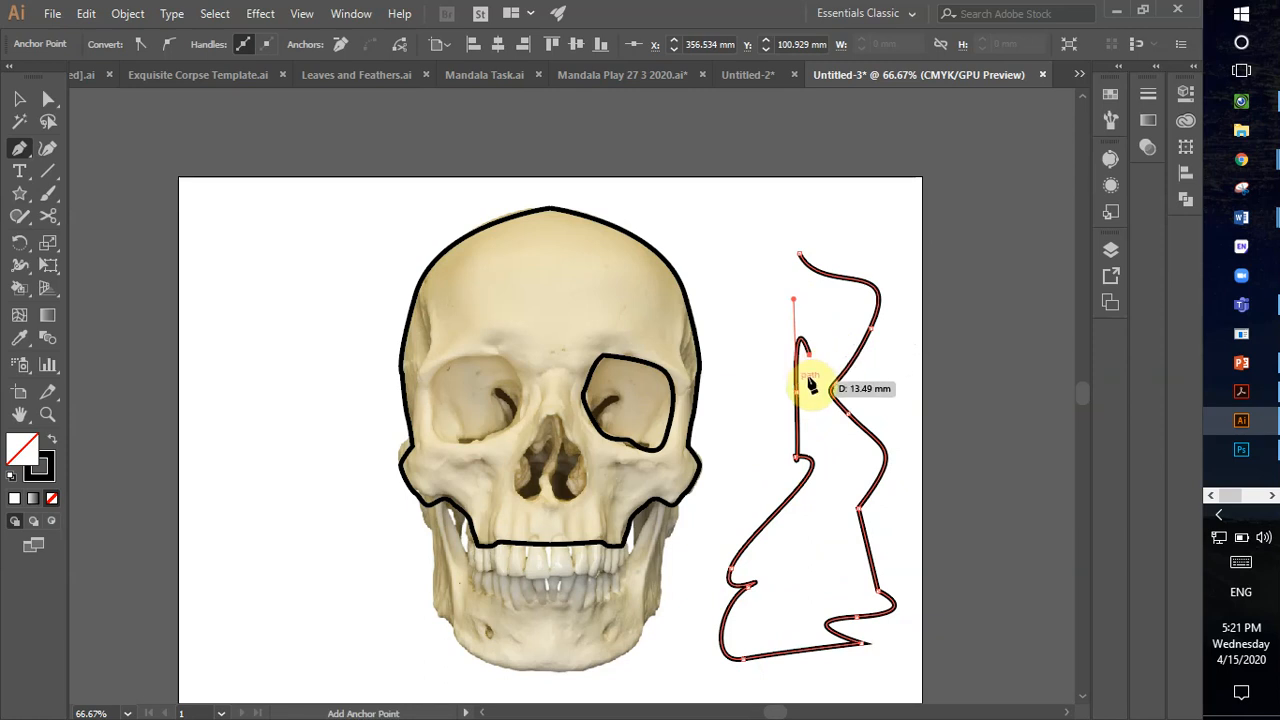
{"action": "left_click_drag", "start_coordinate": [826, 312], "coordinate": [820, 262]}
{"action": "left_click", "coordinate": [799, 253]}
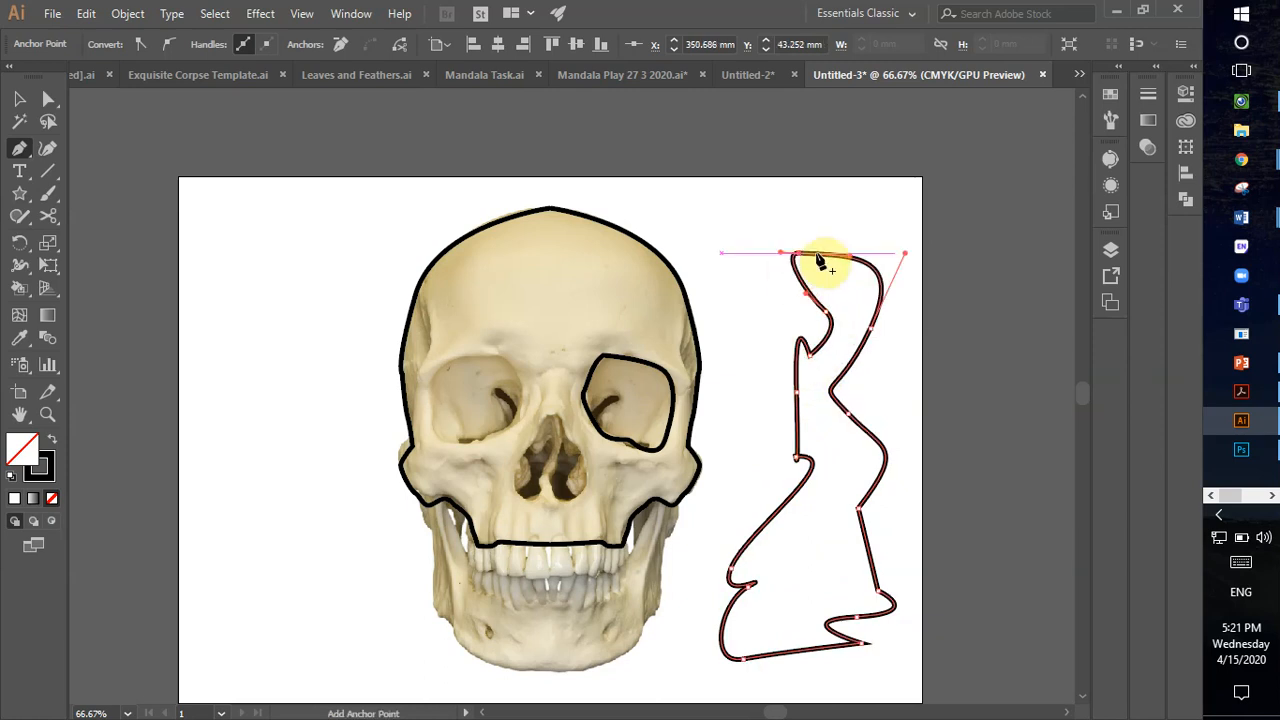
{"action": "key", "text": "Delete"}
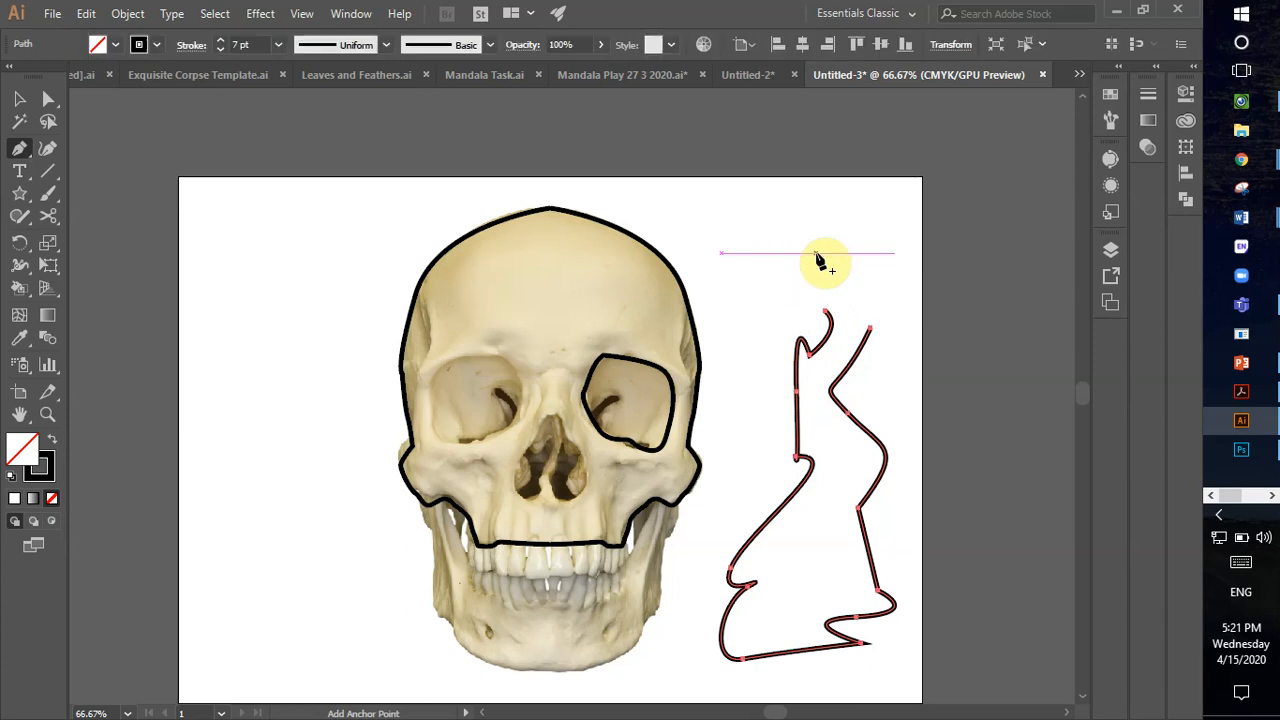
{"action": "key", "text": "Delete"}
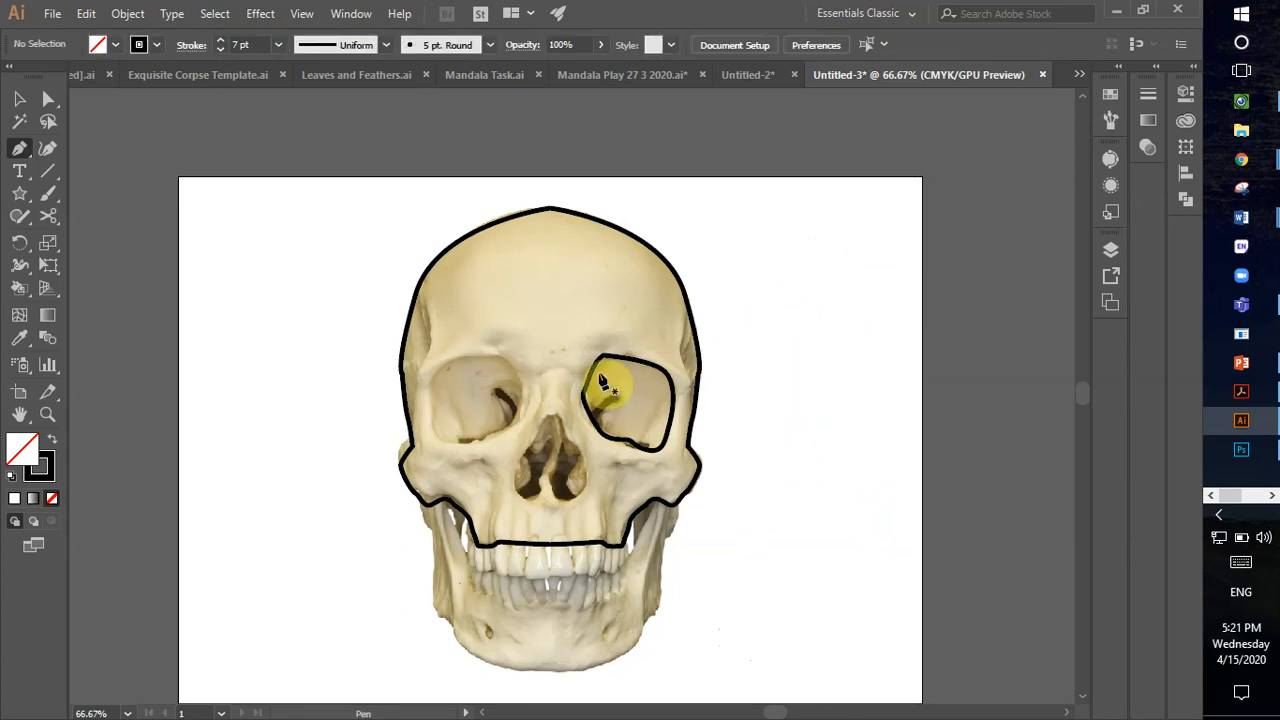
- Select the traced eye socket path and paste a duplicate of it
{"action": "key", "text": "v"}
{"action": "left_click", "coordinate": [642, 368]}
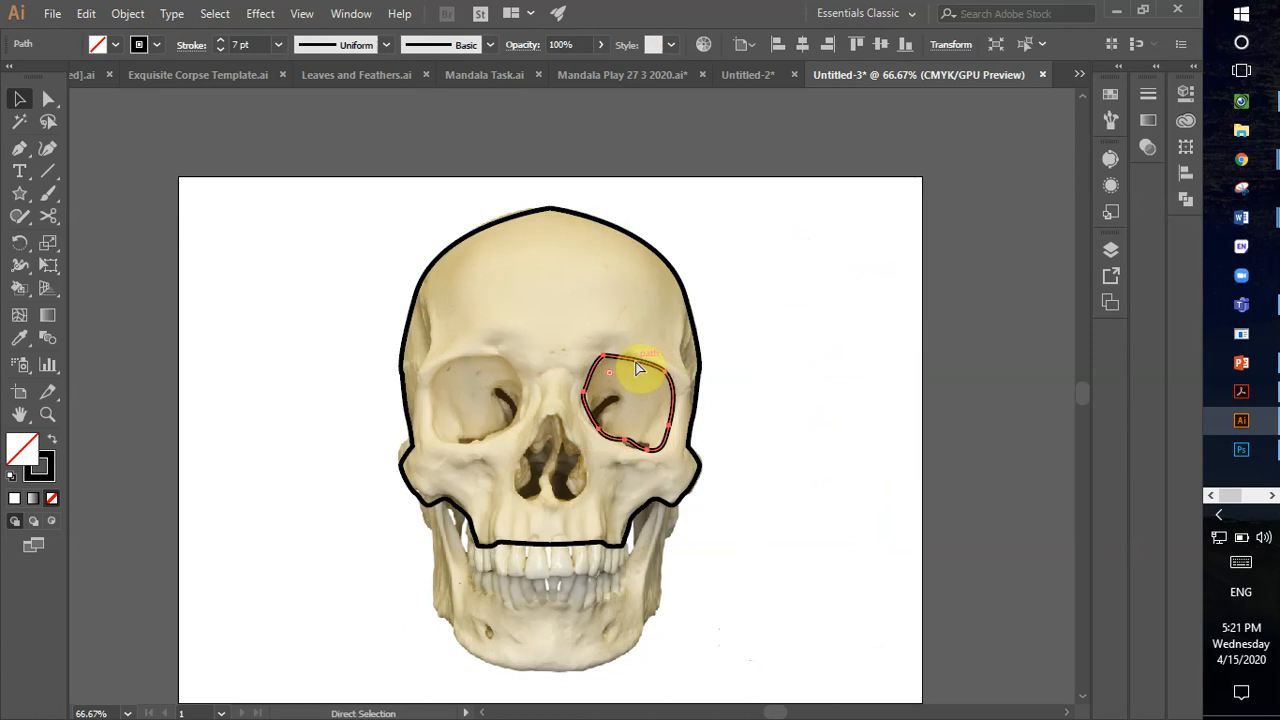
{"action": "key", "text": "ctrl+c"}
{"action": "key", "text": "ctrl+v"}
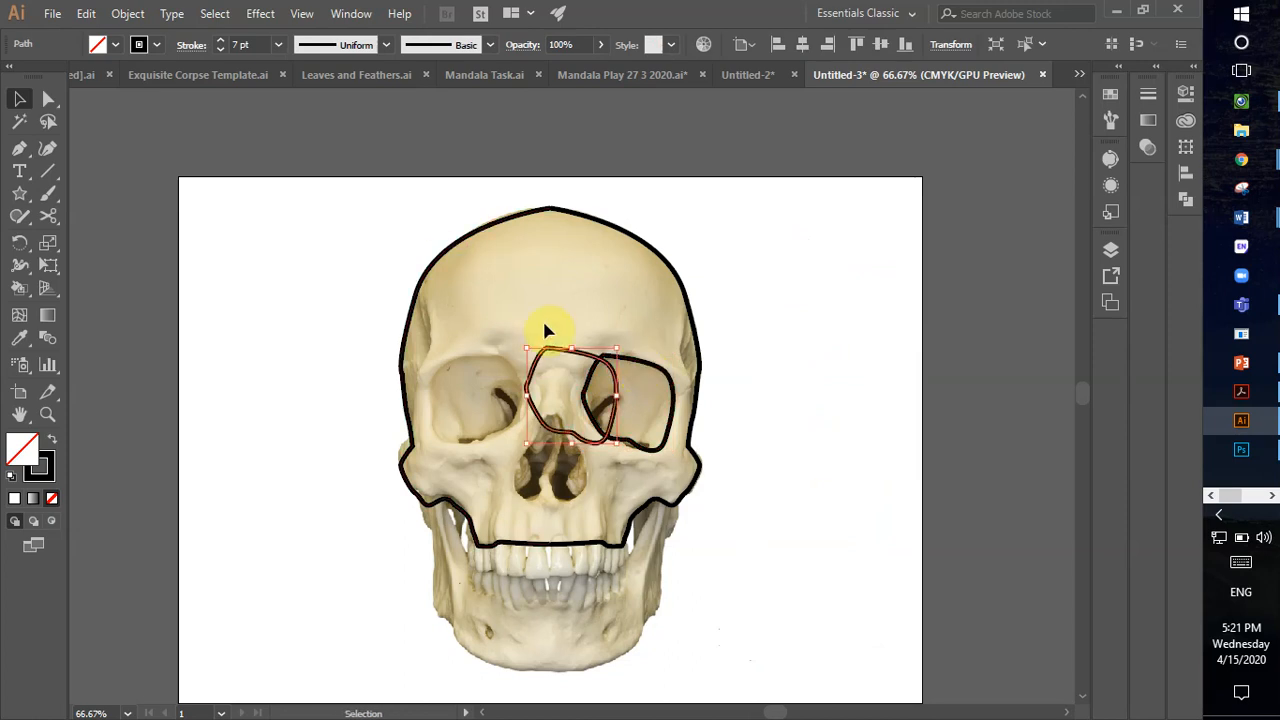
- Reflect the duplicate eye socket across the vertical axis and move it over the untraced socket in the left half
{"action": "right_click", "coordinate": [553, 360]}
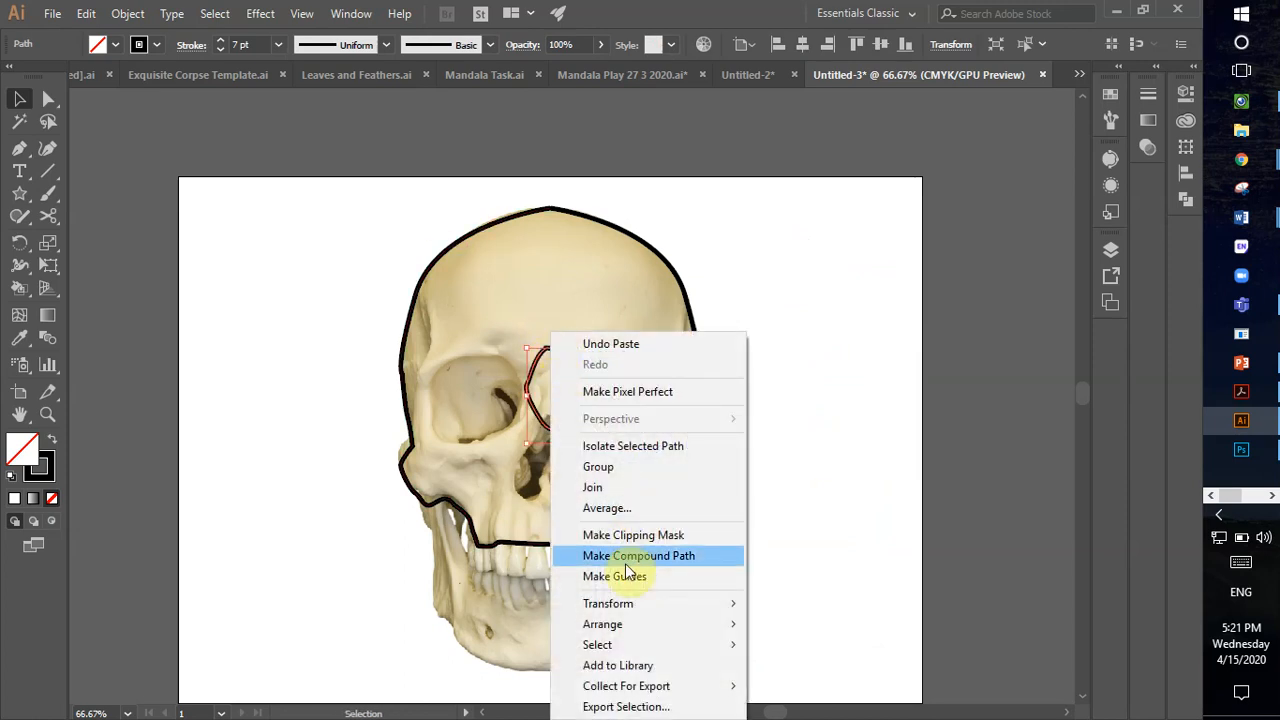
{"action": "mouse_move", "coordinate": [628, 604]}
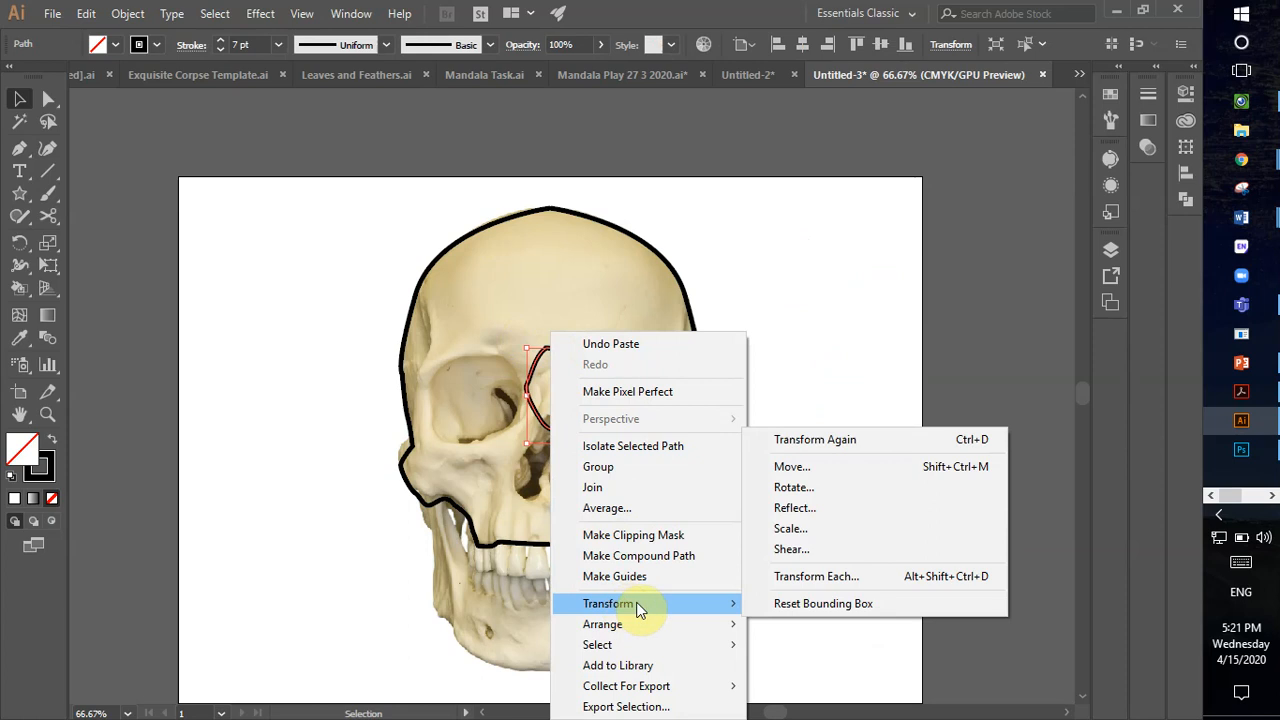
{"action": "left_click", "coordinate": [812, 508]}
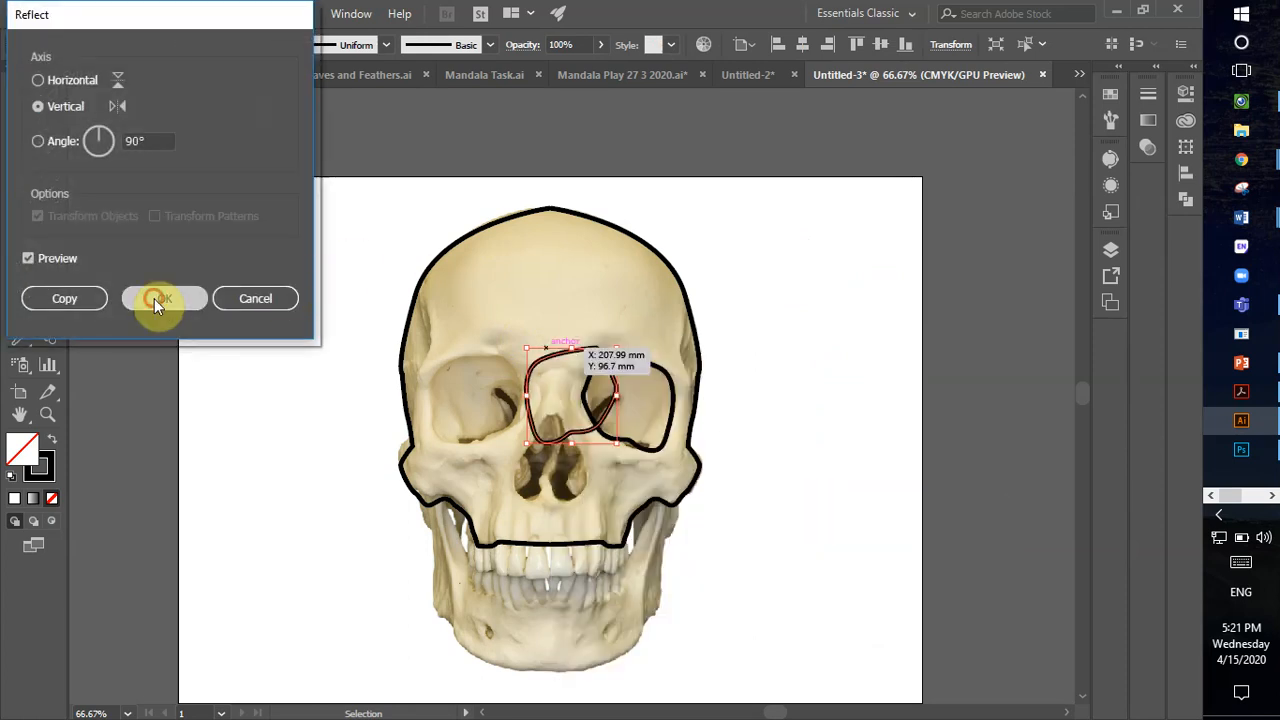
{"action": "left_click", "coordinate": [160, 300]}
{"action": "left_click_drag", "start_coordinate": [530, 366], "coordinate": [443, 366]}
{"action": "left_click", "coordinate": [805, 352]}
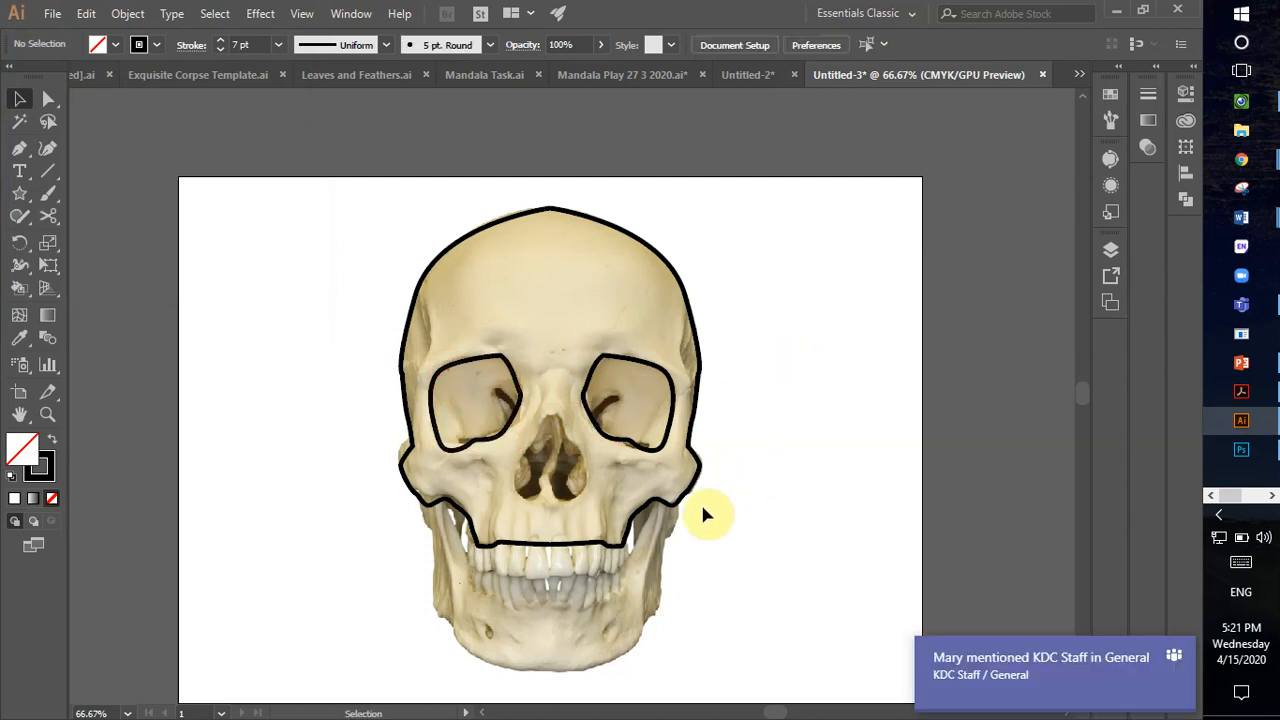
- Look through the other open documents and bring up stupid skull colour mandala.ai
{"action": "key", "text": "p"}
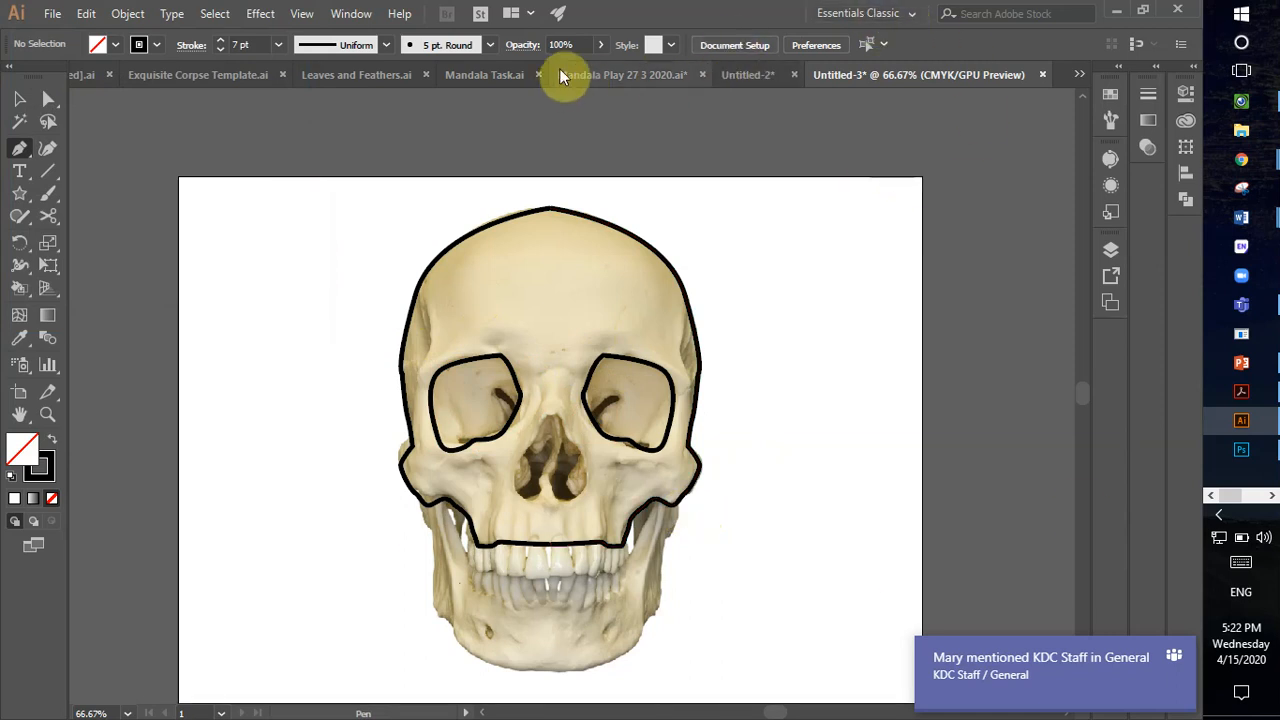
{"action": "left_click", "coordinate": [754, 84]}
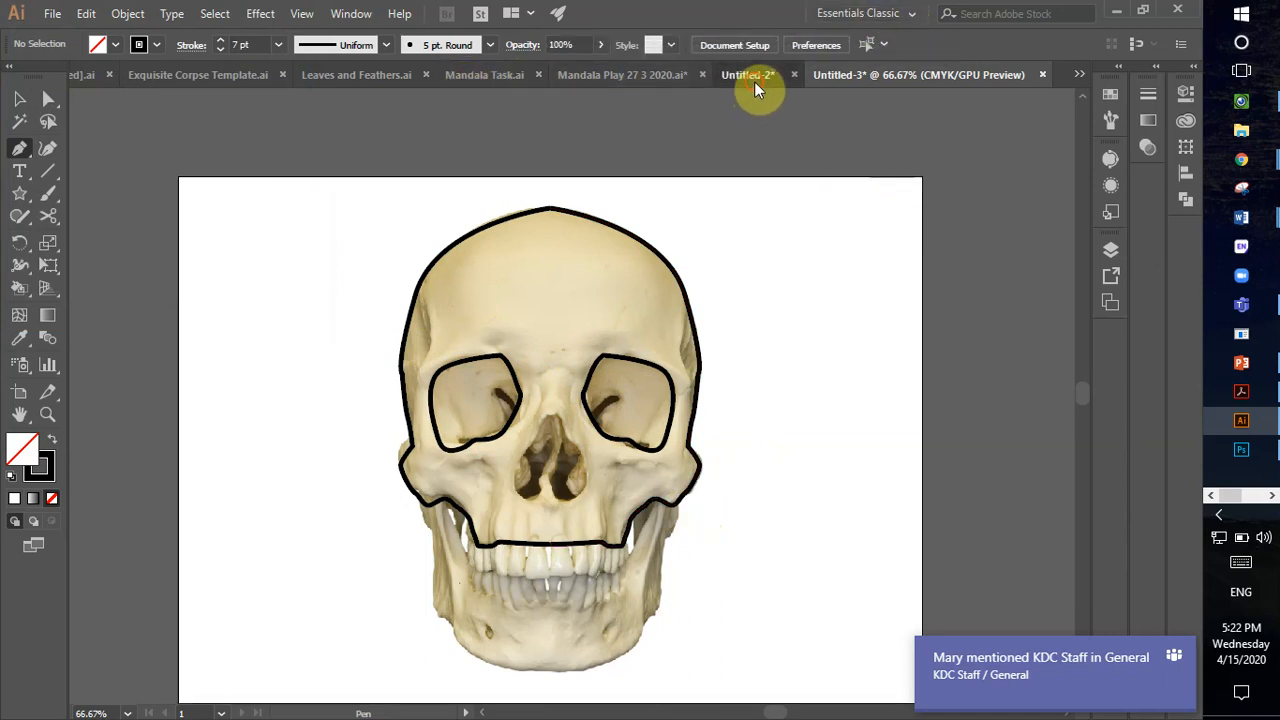
{"action": "left_click", "coordinate": [618, 80]}
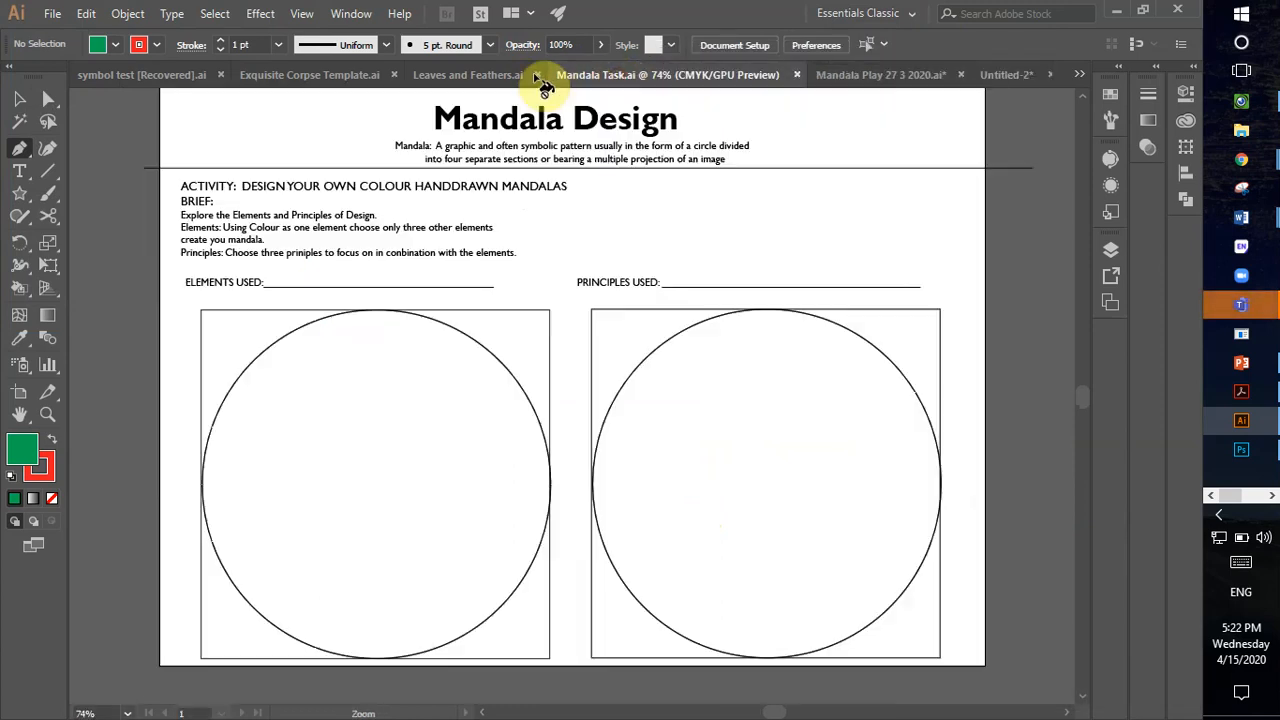
{"action": "left_click", "coordinate": [238, 84]}
{"action": "left_click", "coordinate": [135, 80]}
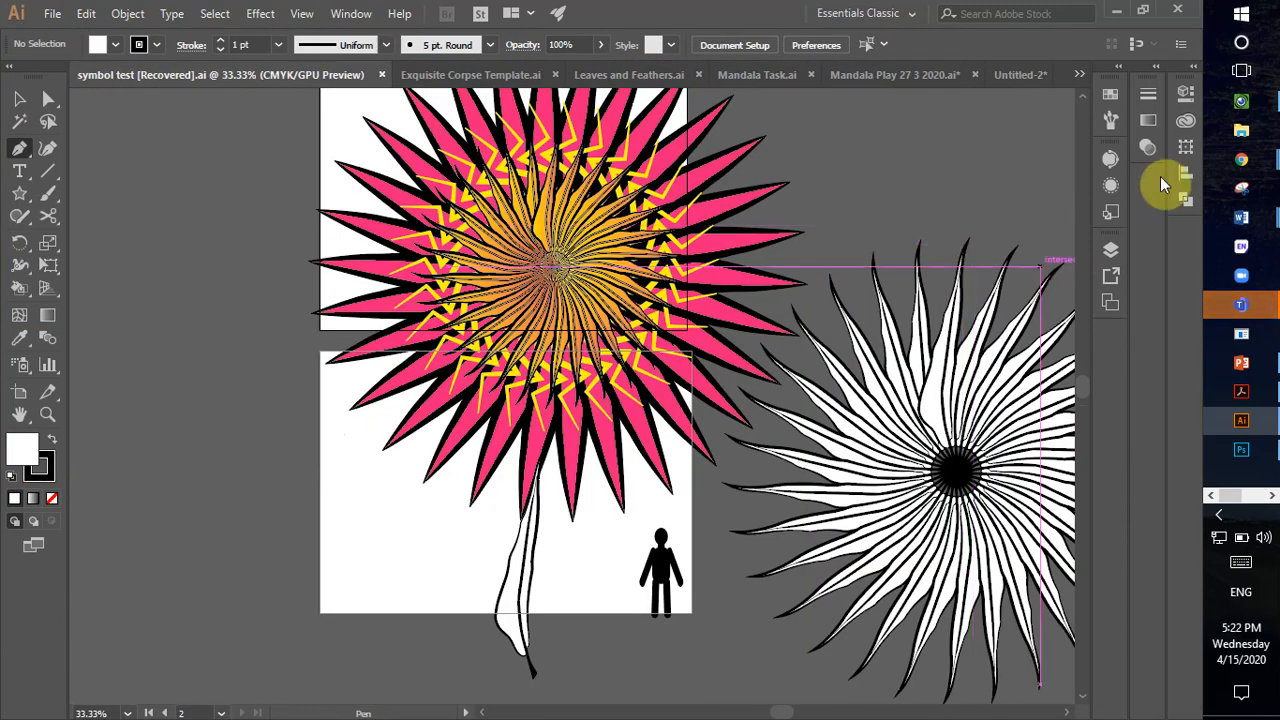
{"action": "left_click", "coordinate": [1080, 74]}
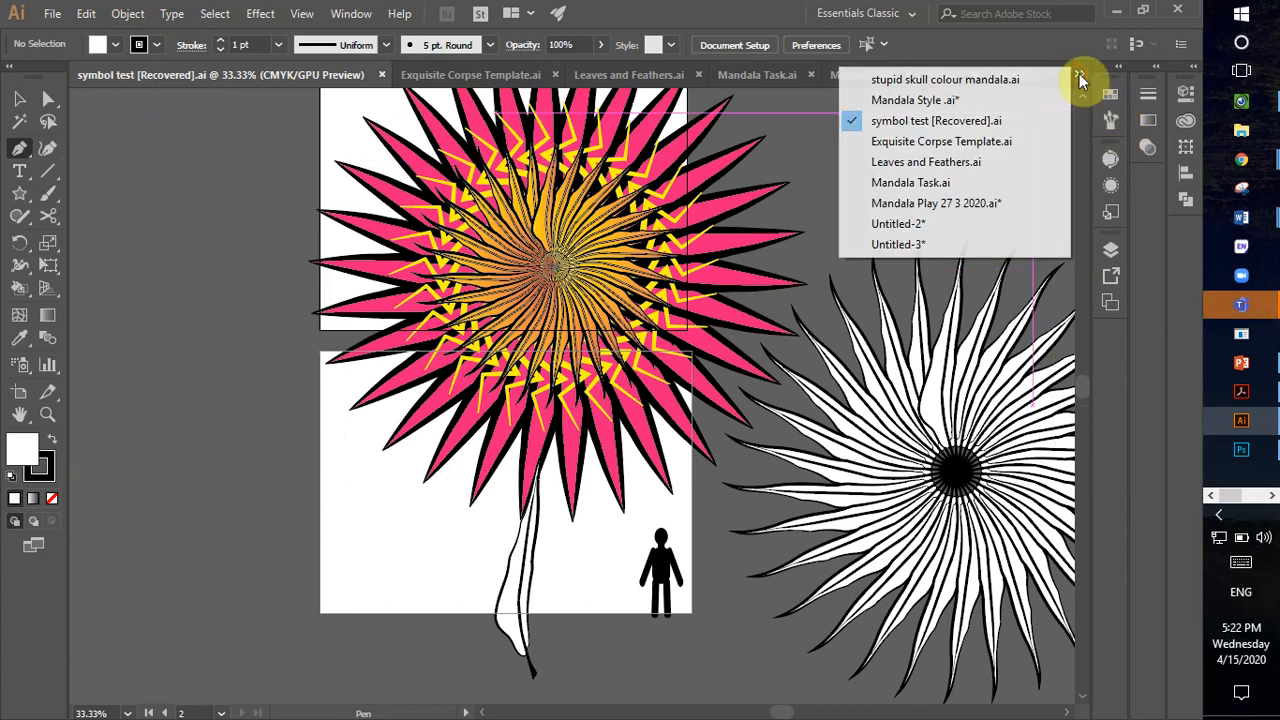
{"action": "left_click", "coordinate": [990, 80]}
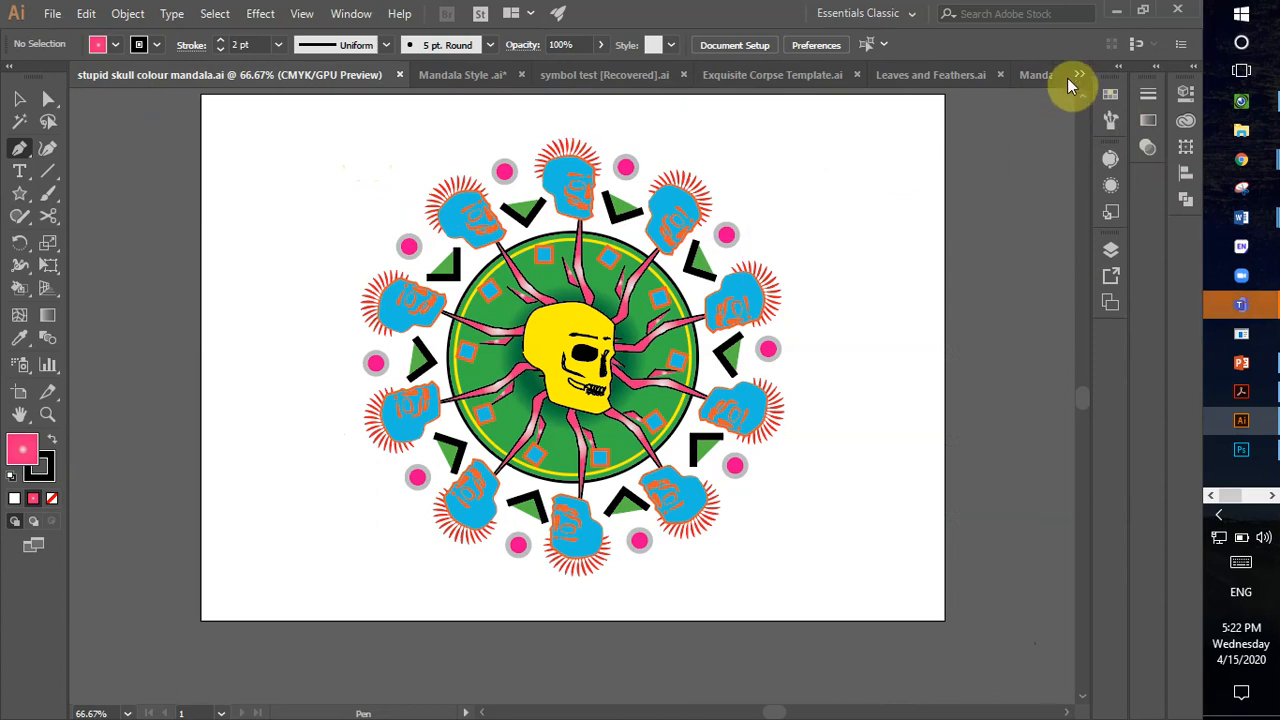
- Look at the Untitled-2 mandala and bring up the Untitled-3 skull drawing
{"action": "left_click", "coordinate": [1080, 76]}
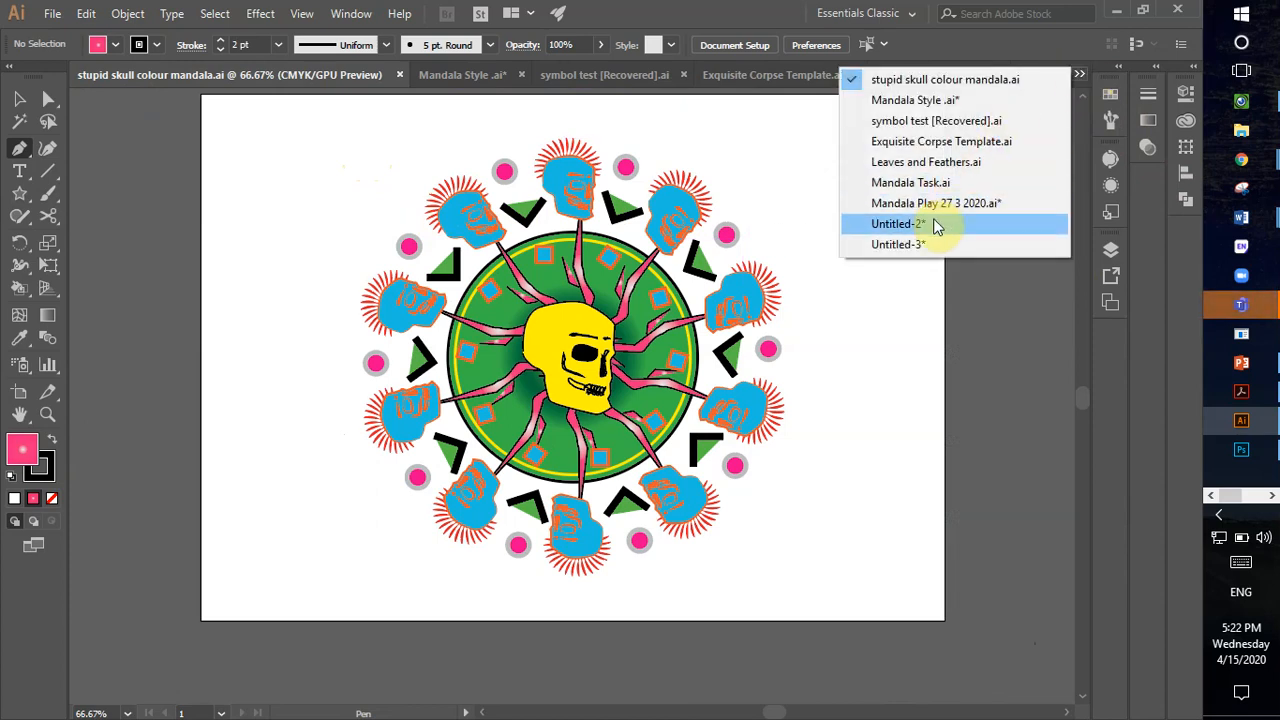
{"action": "left_click", "coordinate": [930, 222]}
{"action": "left_click", "coordinate": [1077, 74]}
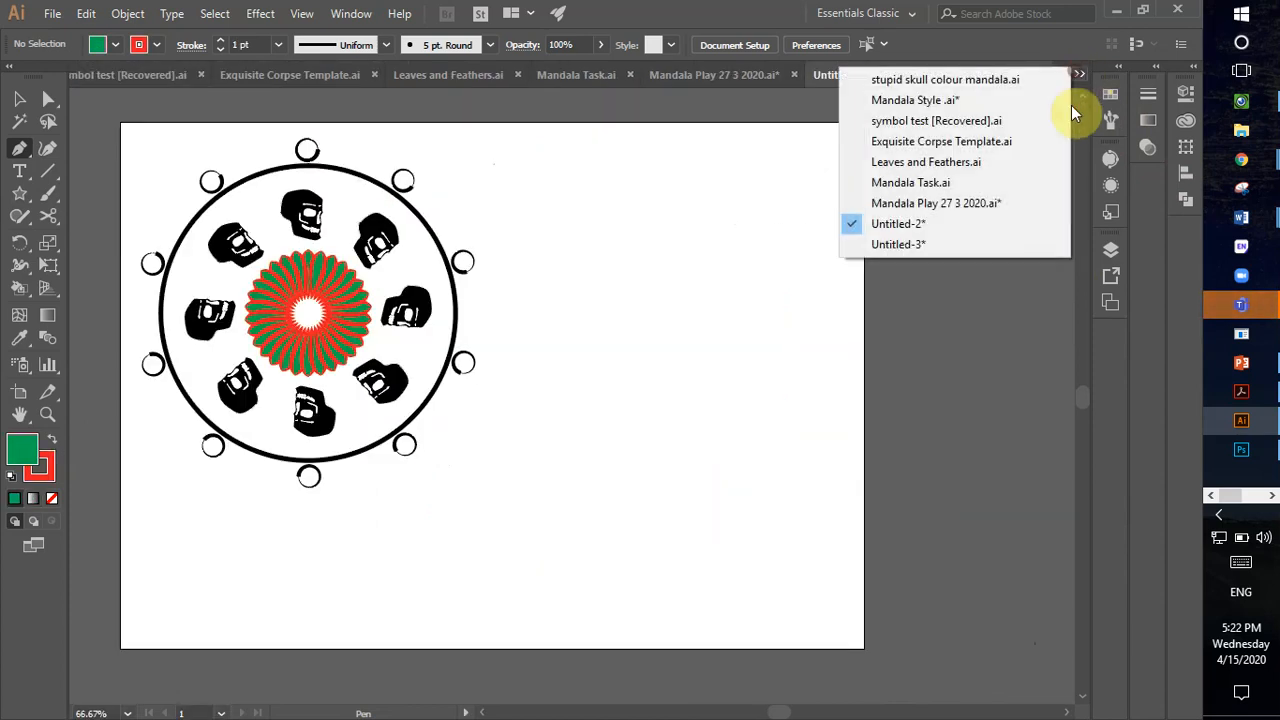
{"action": "left_click", "coordinate": [929, 245]}
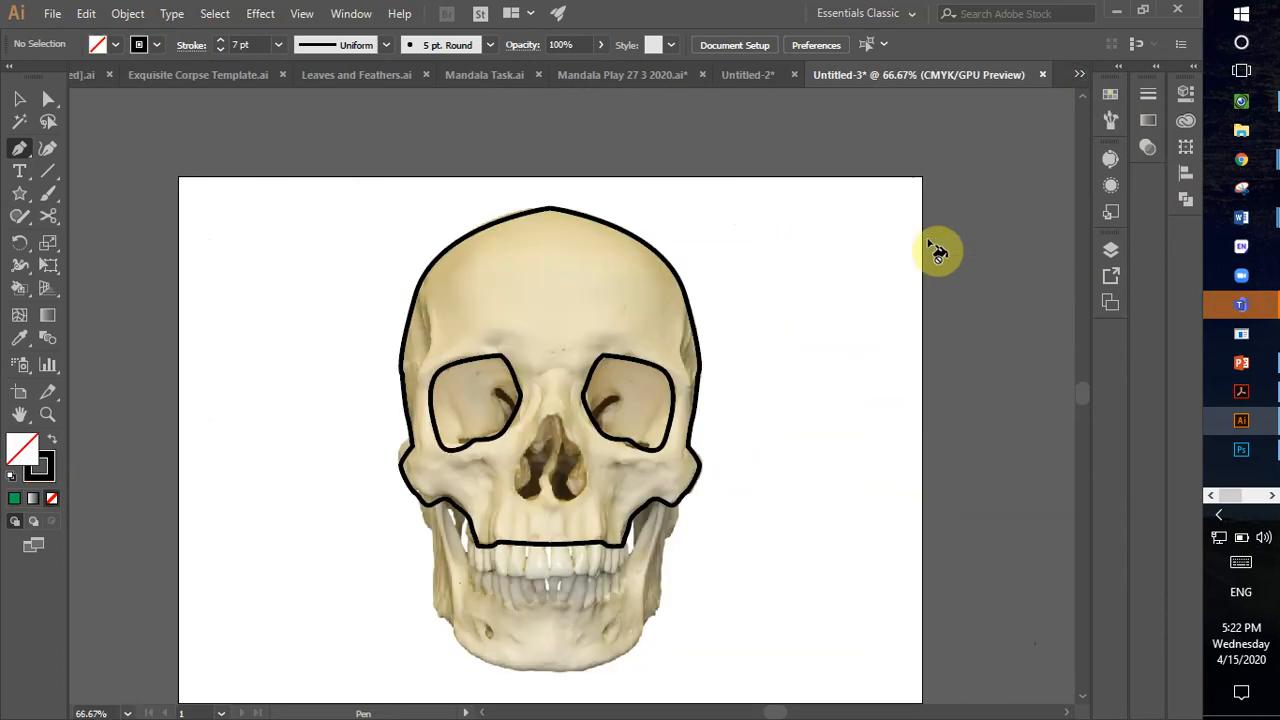
- Trace the right half of the lower jaw with the Pen tool, from beneath the cheekbone to the middle of the chin
{"action": "scroll", "coordinate": [768, 372], "scroll_direction": "down", "scroll_amount": 2}
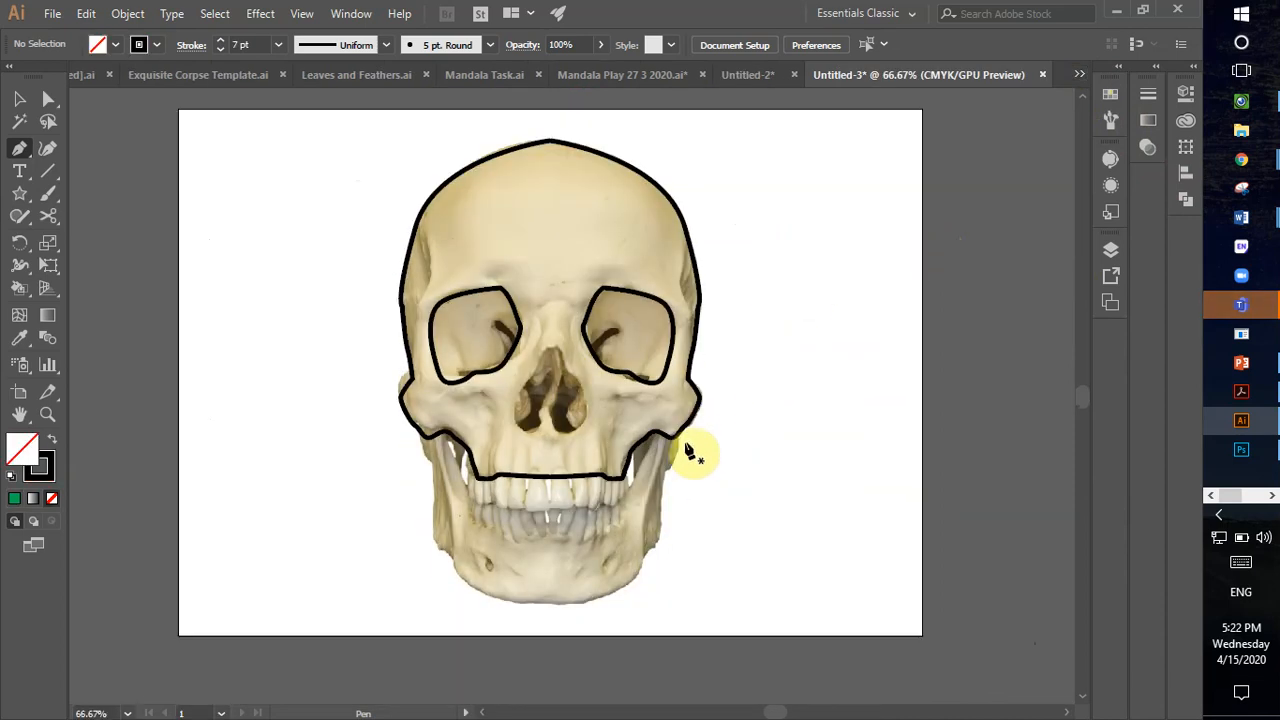
{"action": "left_click_drag", "start_coordinate": [679, 437], "coordinate": [575, 612]}
{"action": "left_click_drag", "start_coordinate": [591, 606], "coordinate": [553, 576]}
{"action": "key", "text": "v"}
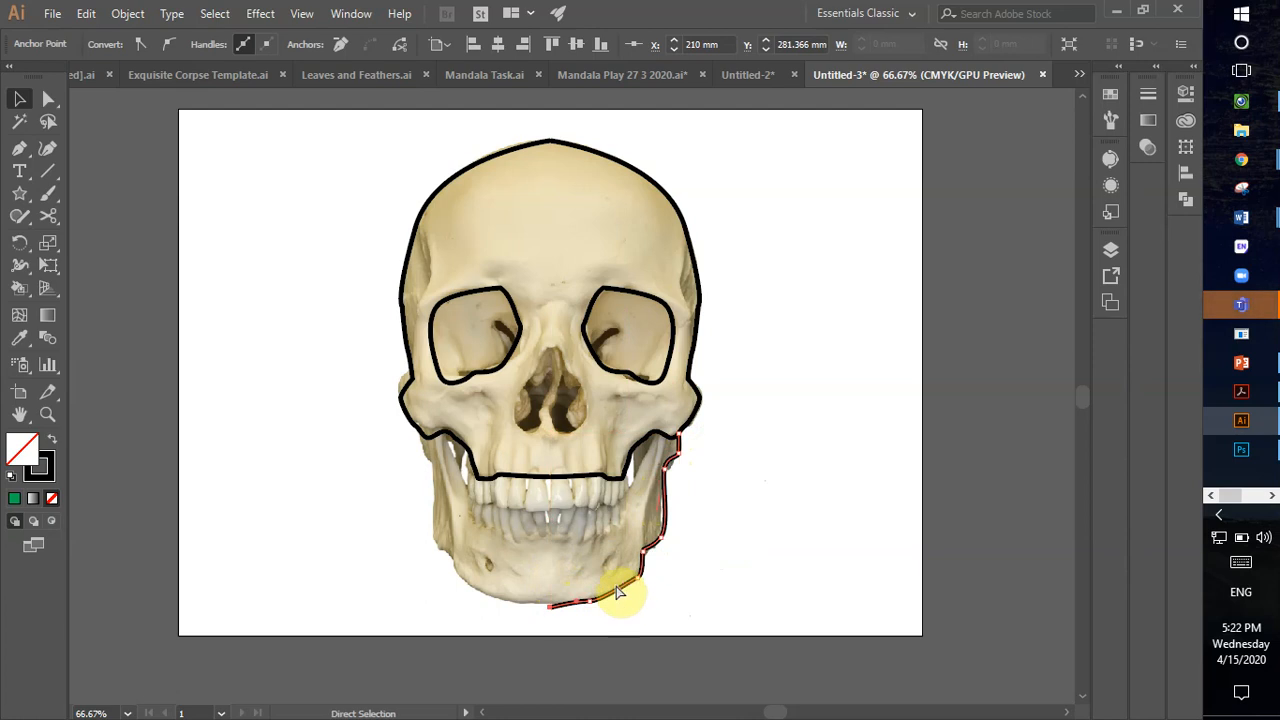
- Undo the pasted chin segment and paste a duplicate of the whole traced jaw path
{"action": "key", "text": "ctrl+z"}
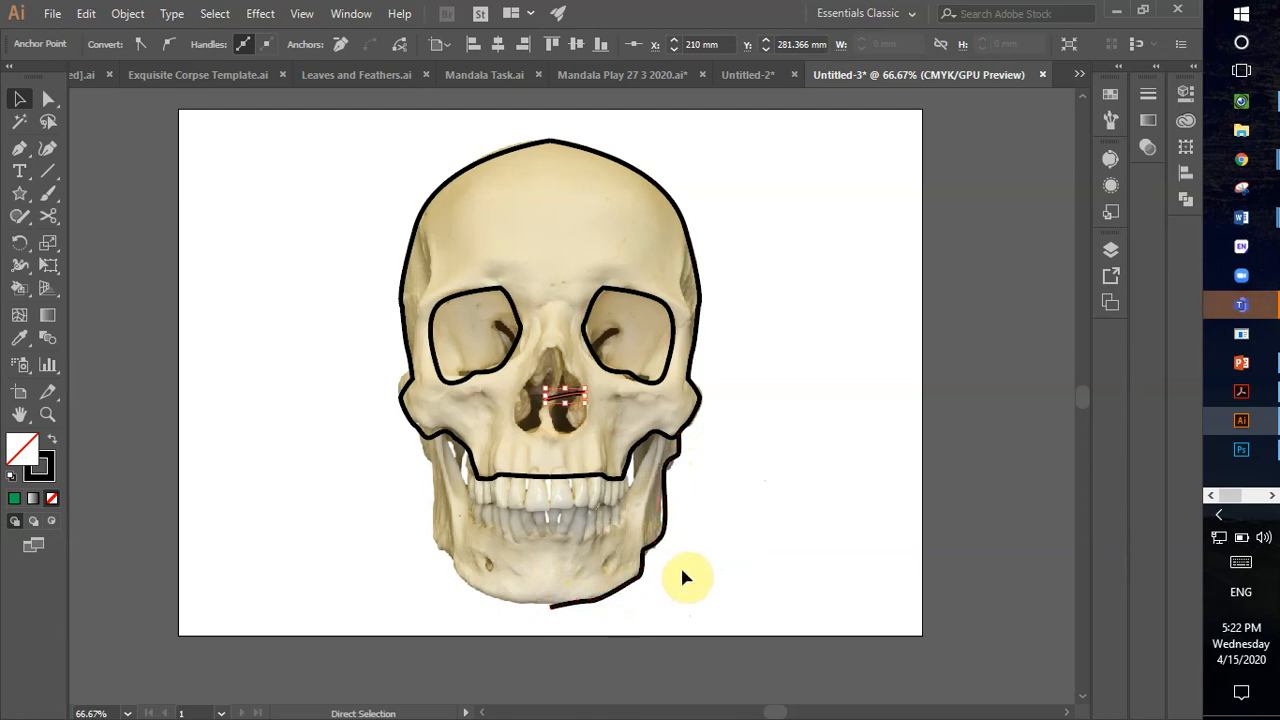
{"action": "key", "text": "ctrl+z"}
{"action": "key", "text": "ctrl+z"}
{"action": "key", "text": "ctrl+shift+z"}
{"action": "key", "text": "ctrl+shift+z"}
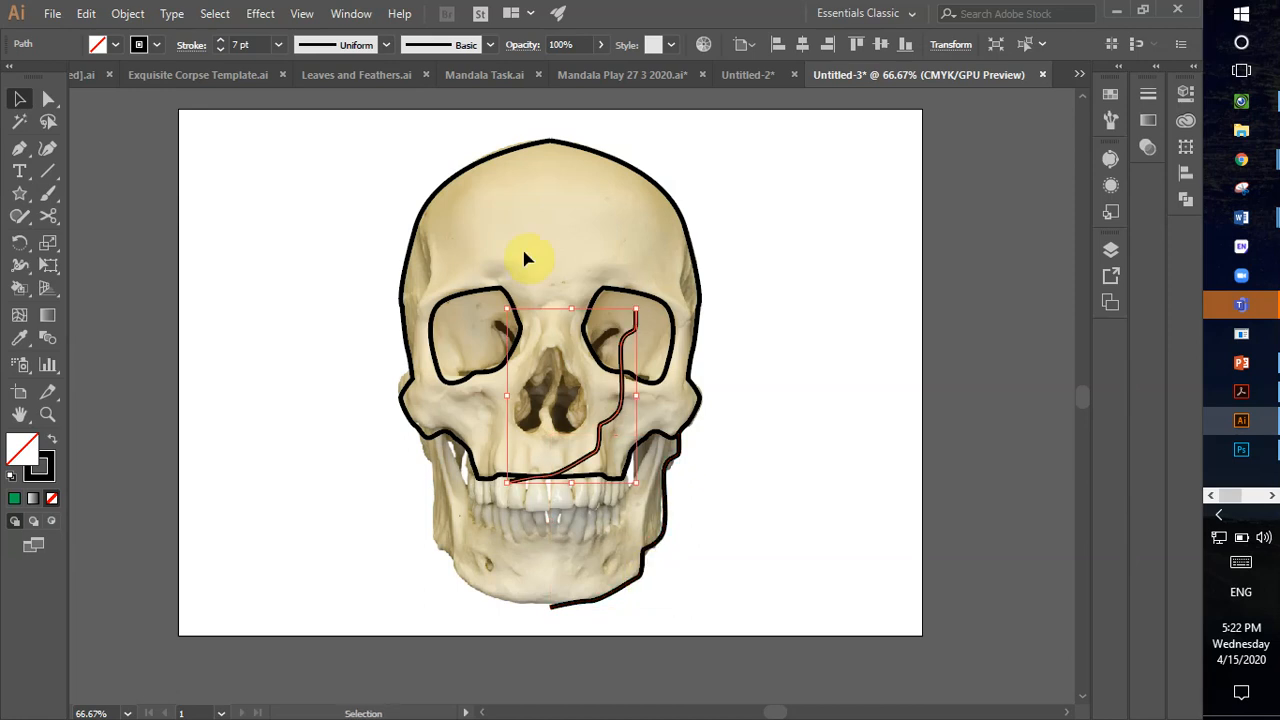
- Reflect the duplicate jaw path across the vertical axis and move it onto the left half to meet the original at the chin
{"action": "right_click", "coordinate": [621, 336]}
{"action": "left_click", "coordinate": [684, 601]}
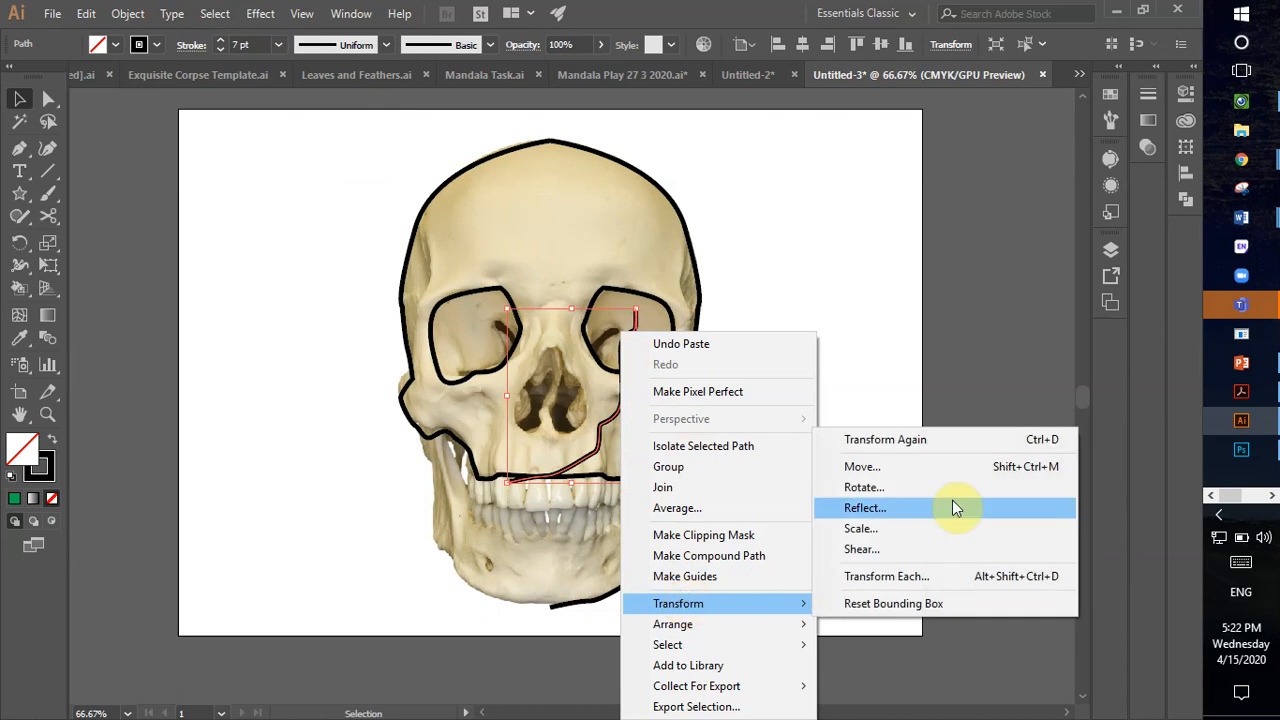
{"action": "left_click", "coordinate": [882, 508]}
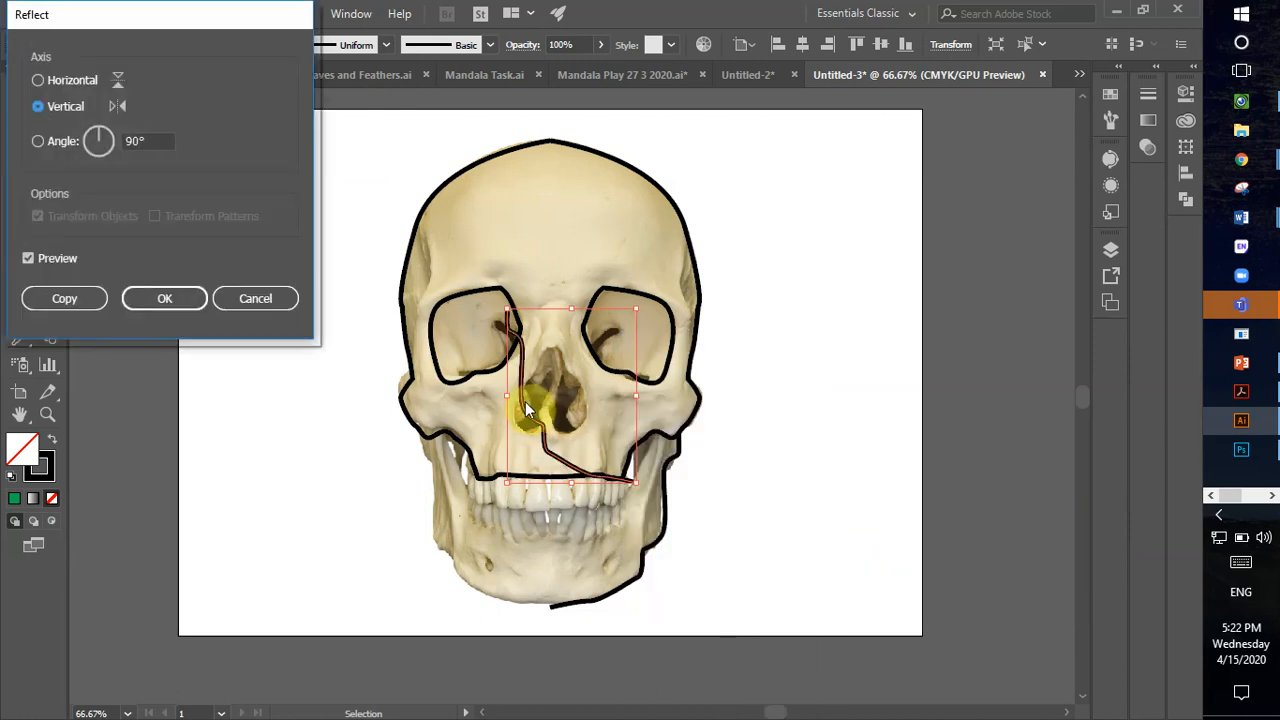
{"action": "left_click", "coordinate": [162, 298]}
{"action": "left_click_drag", "start_coordinate": [528, 362], "coordinate": [439, 491]}
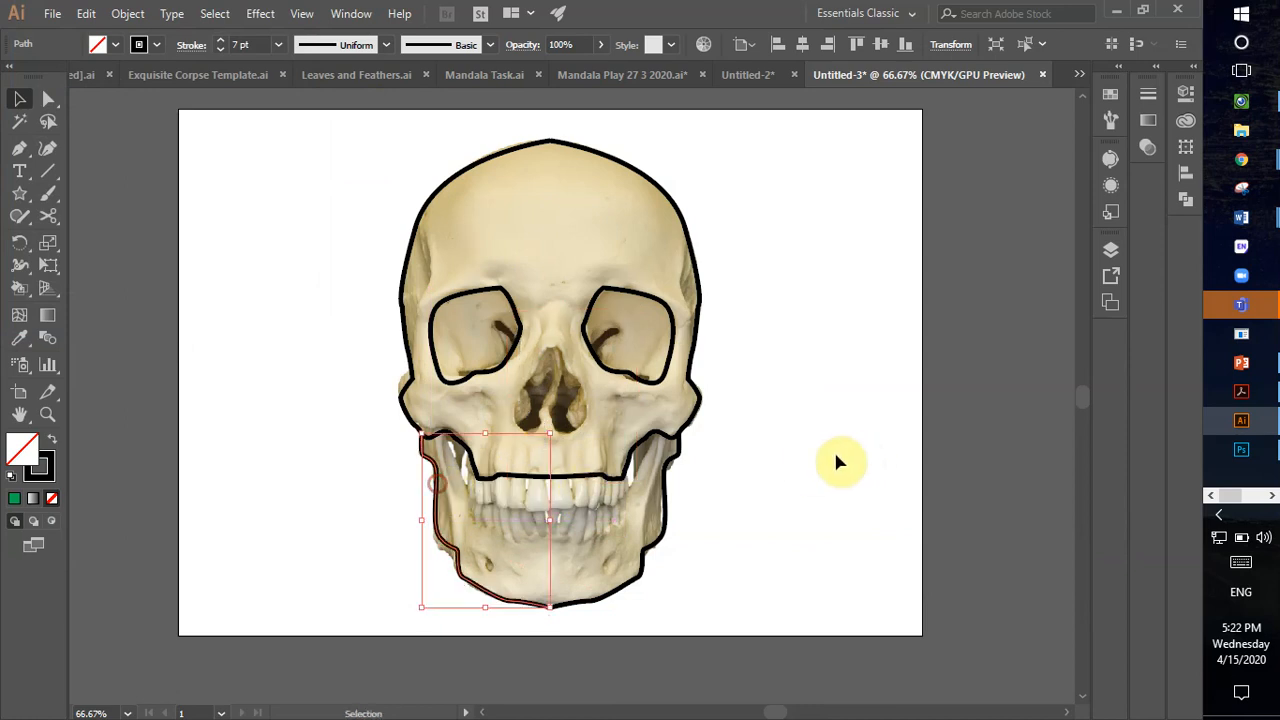
{"action": "left_click", "coordinate": [838, 460]}
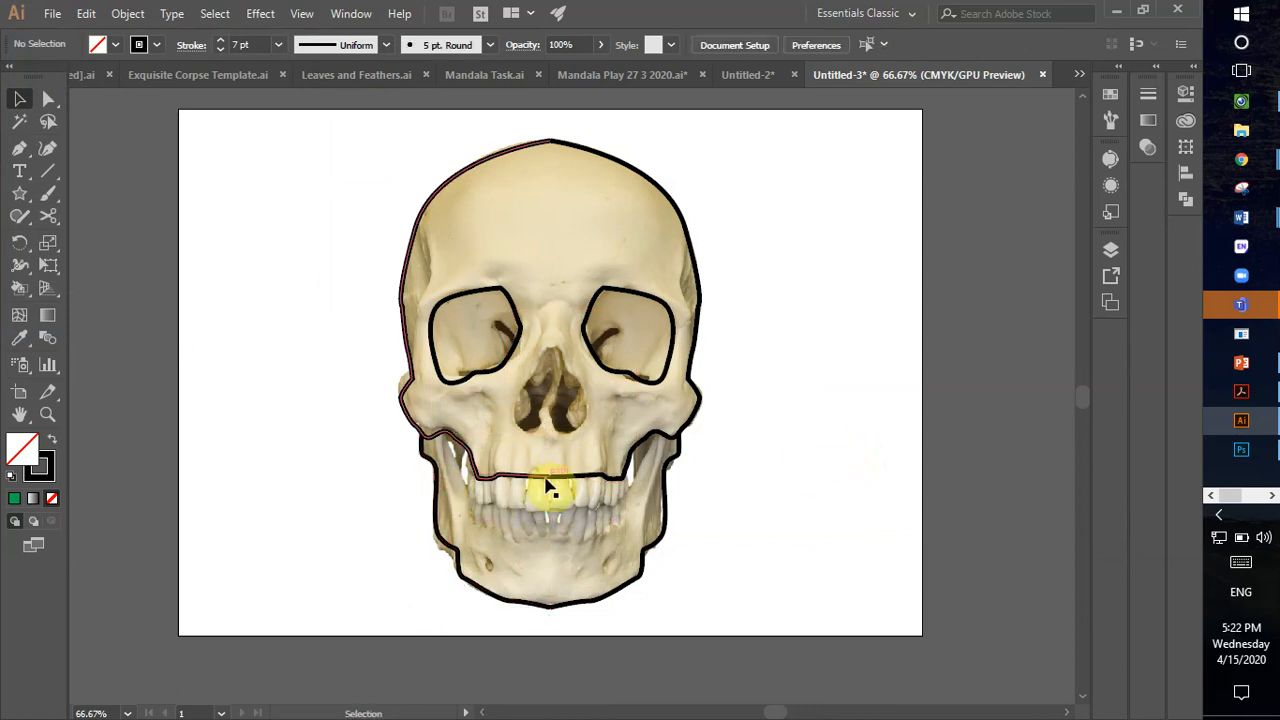
- Hide Layer 1 with the skull photo
{"action": "left_click", "coordinate": [1109, 252]}
{"action": "left_click", "coordinate": [880, 289]}
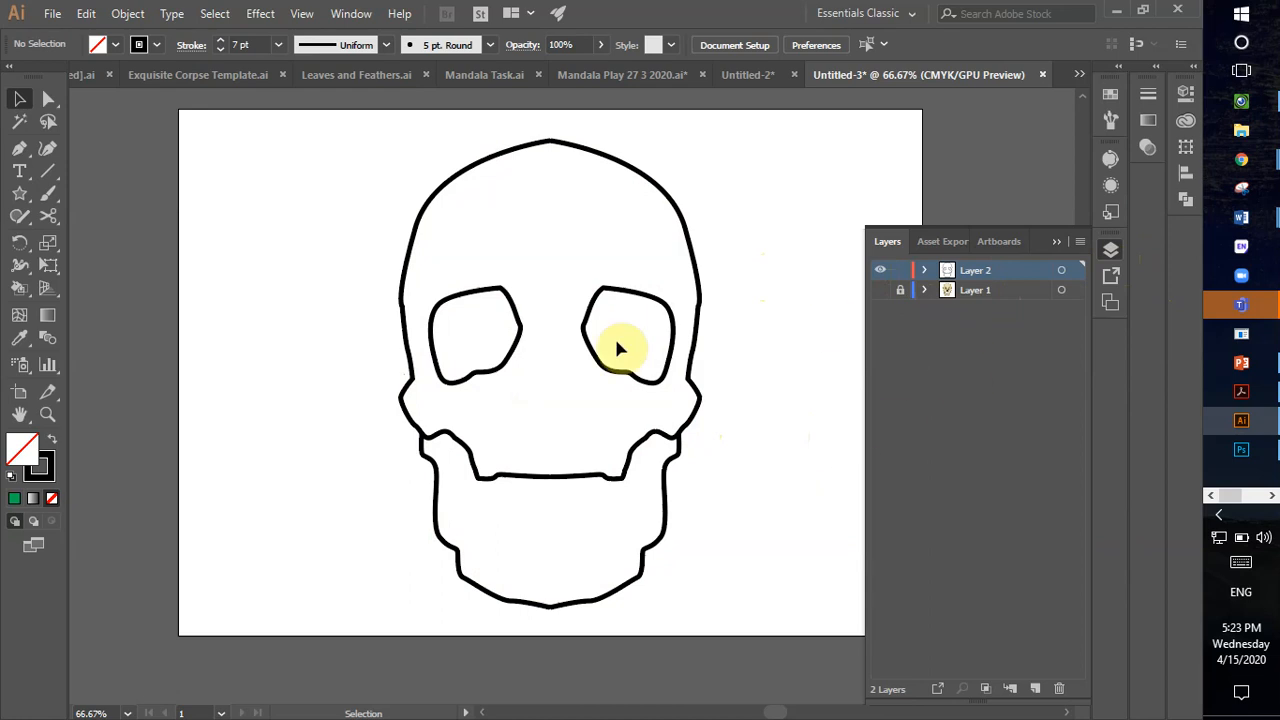
{"action": "left_click", "coordinate": [1057, 245]}
- Select all the skull outline paths and group them
{"action": "left_click_drag", "start_coordinate": [380, 116], "coordinate": [613, 611]}
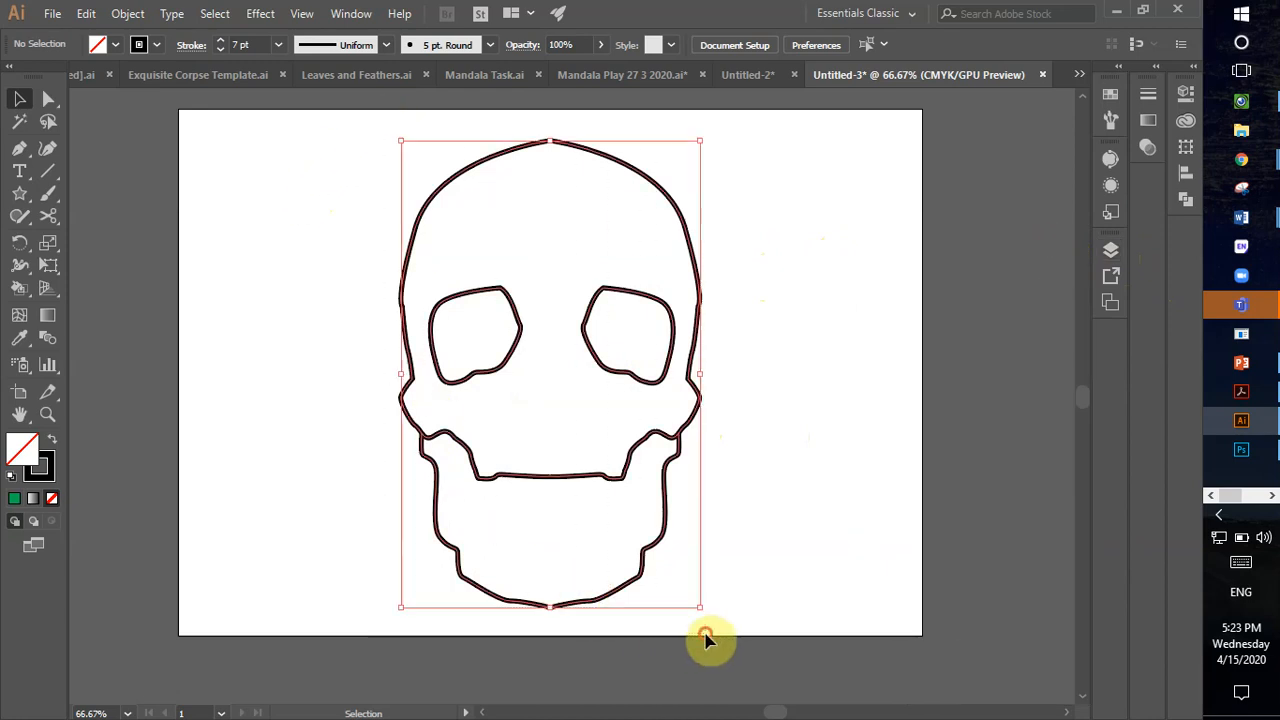
{"action": "right_click", "coordinate": [576, 482]}
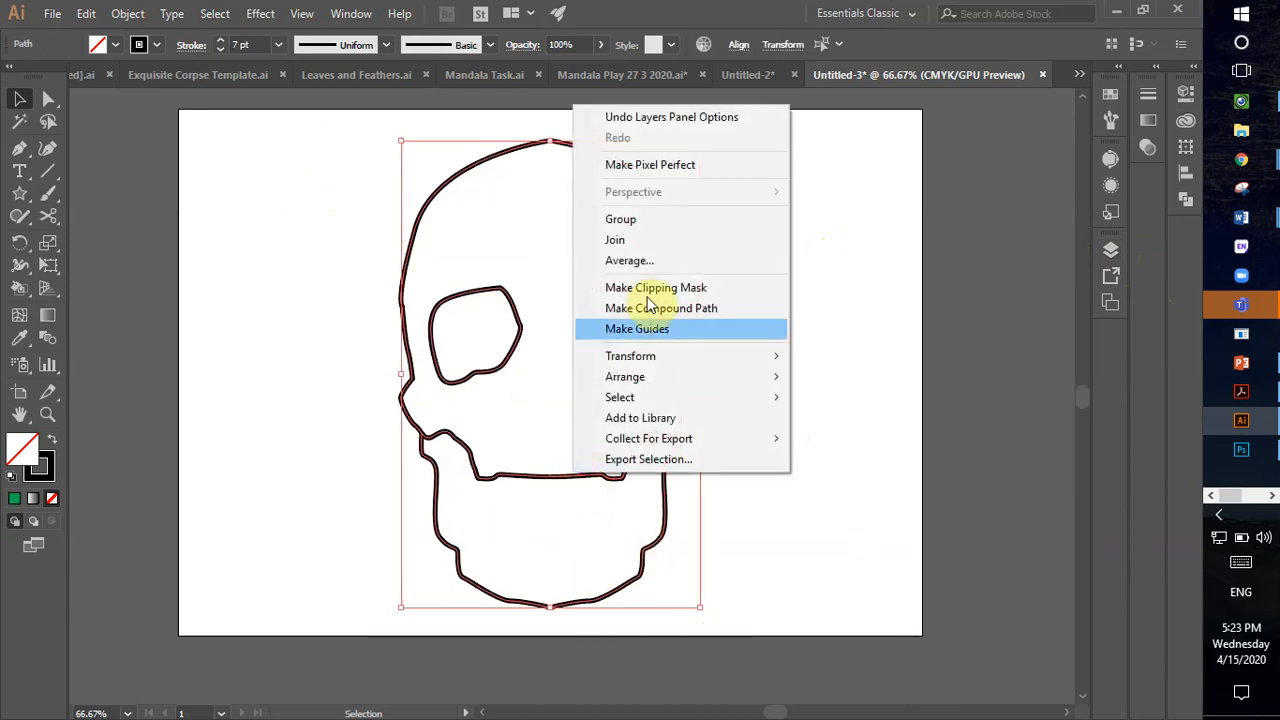
{"action": "left_click", "coordinate": [655, 220]}
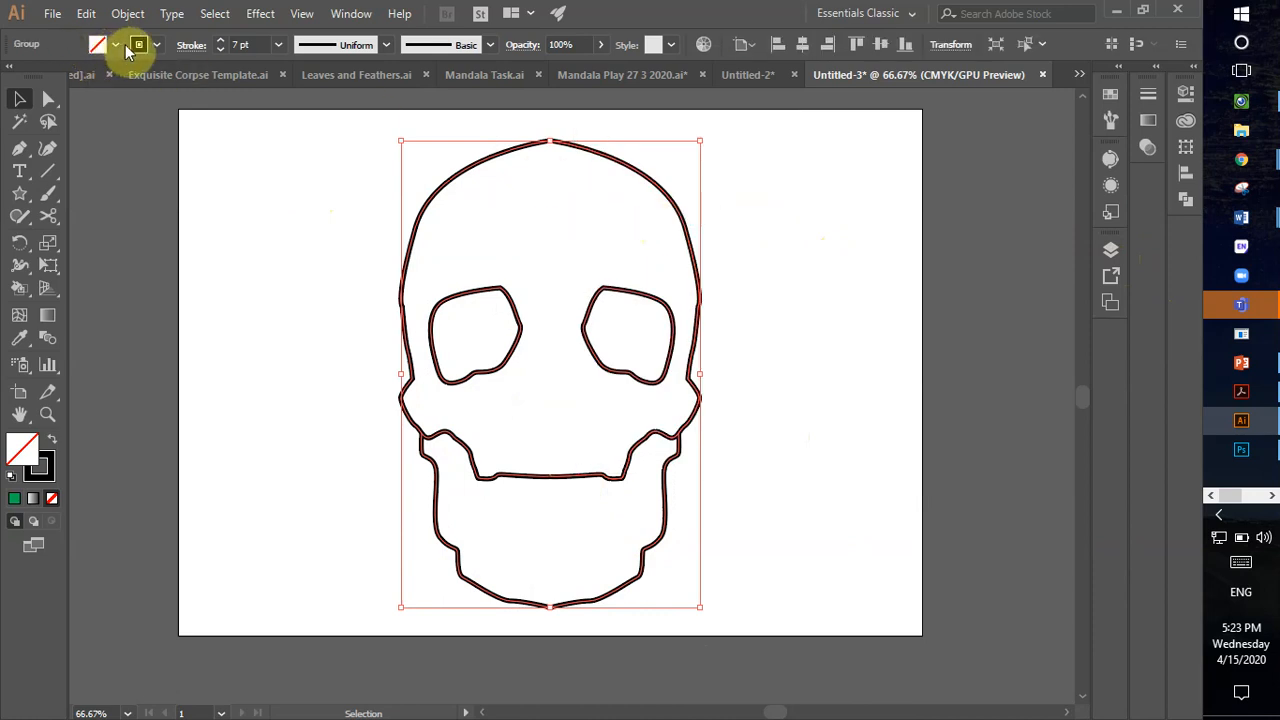
- Turn the skull group into a Live Paint group and fill the upper skull with bright pink
{"action": "left_click", "coordinate": [20, 285]}
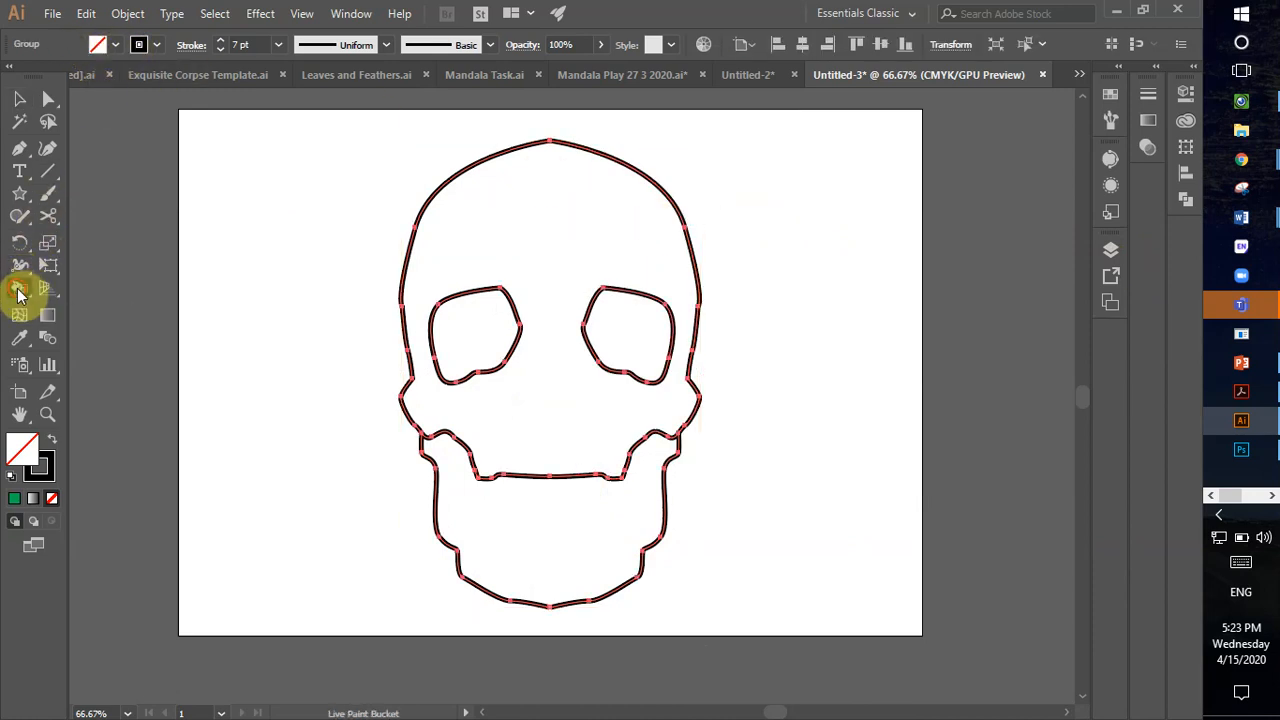
{"action": "left_click", "coordinate": [586, 265]}
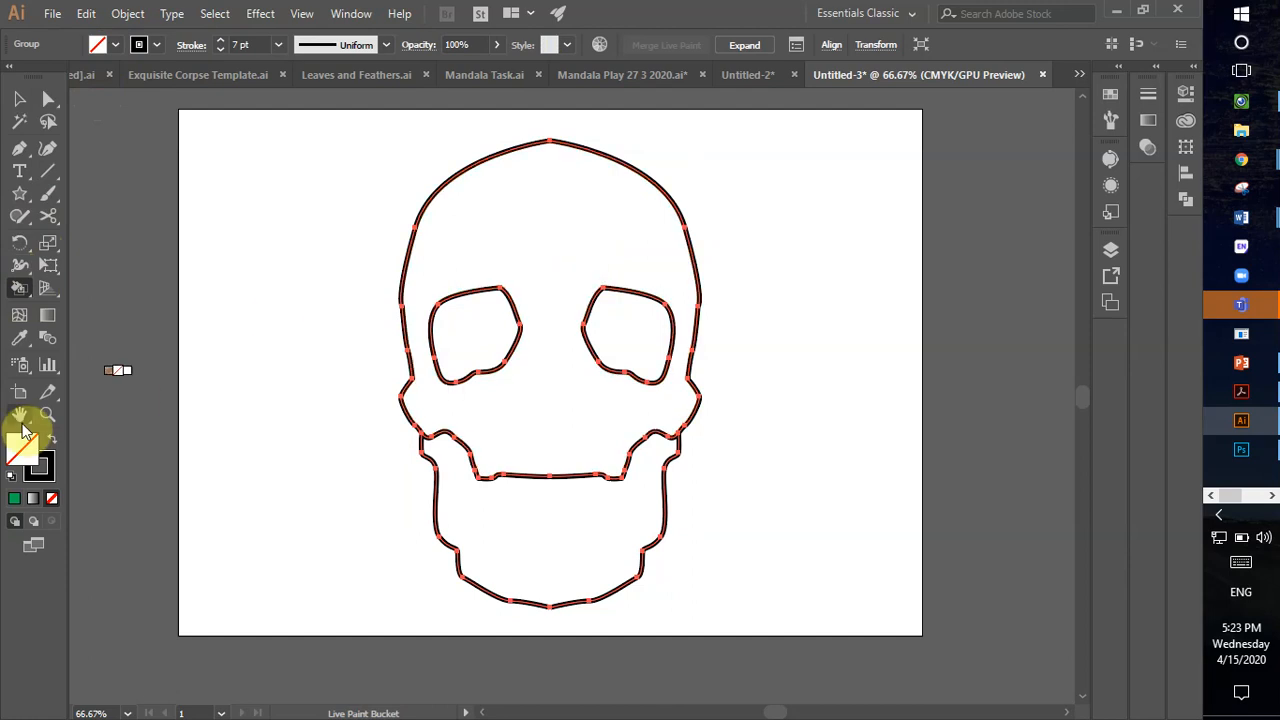
{"action": "left_click", "coordinate": [114, 45]}
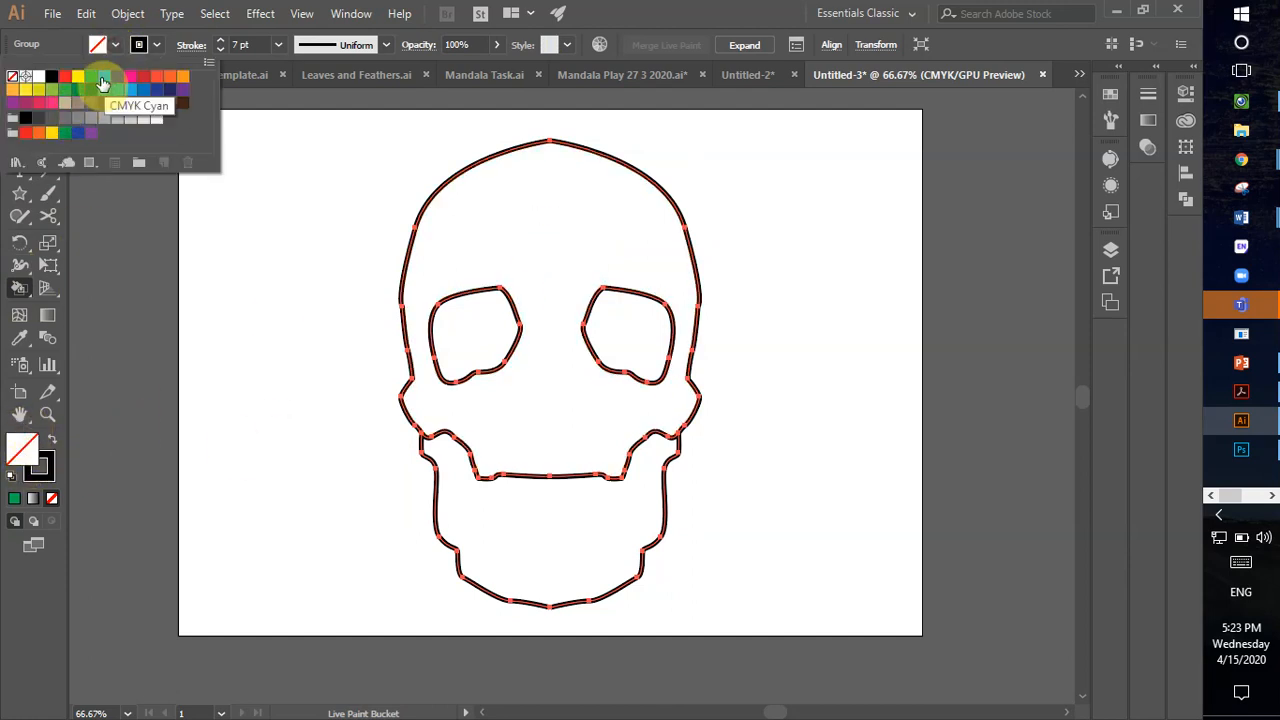
{"action": "left_click", "coordinate": [130, 77]}
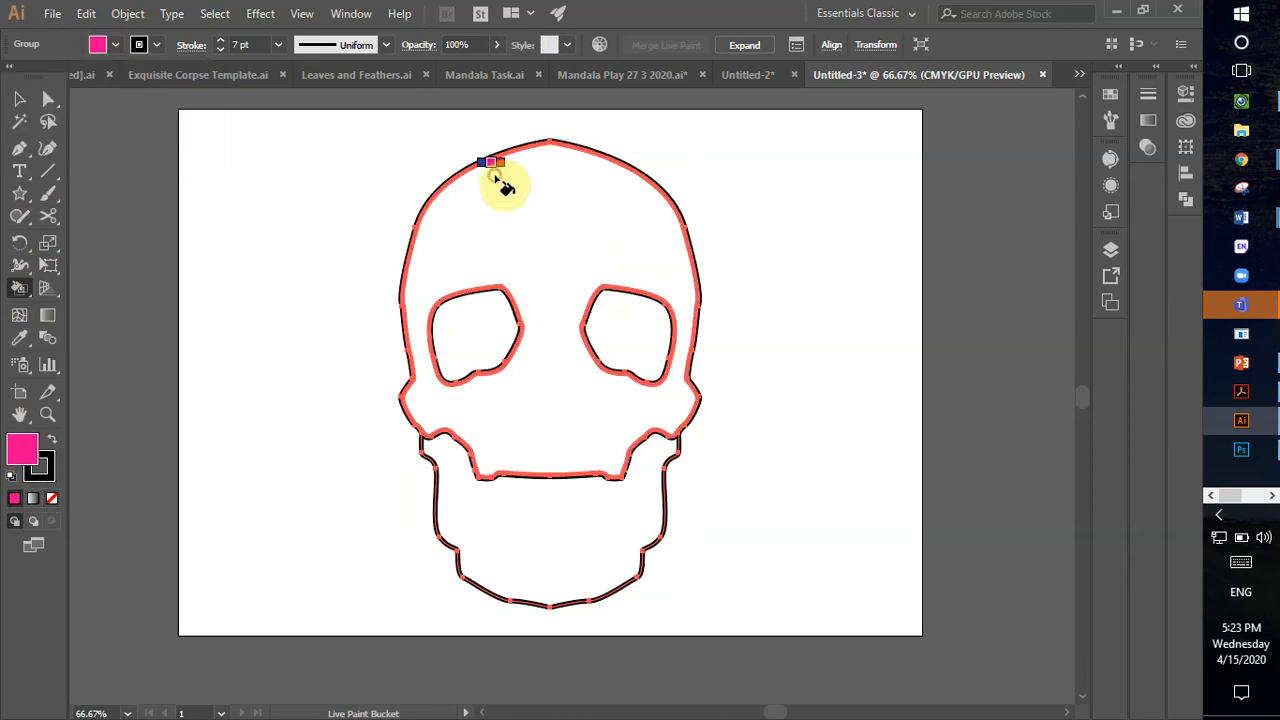
{"action": "left_click", "coordinate": [553, 234]}
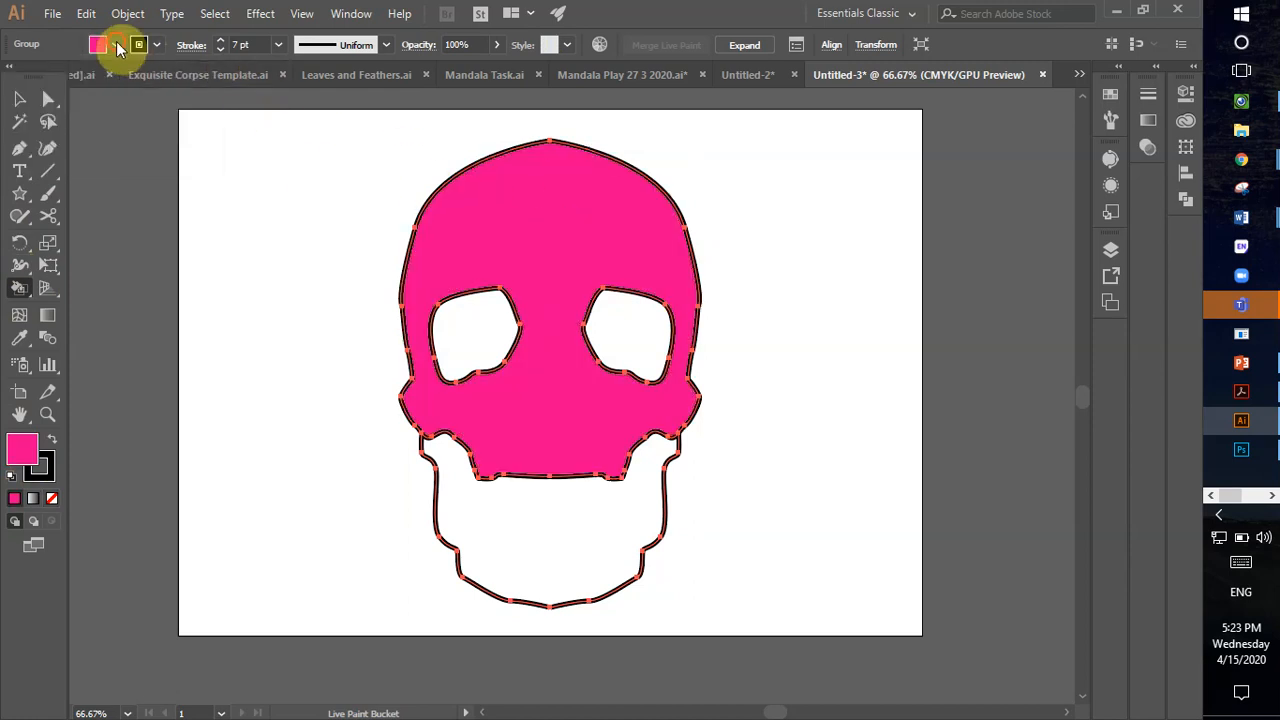
- Fill the lower jaw with medium grey using the Live Paint Bucket
{"action": "left_click", "coordinate": [117, 45]}
{"action": "left_click", "coordinate": [71, 124]}
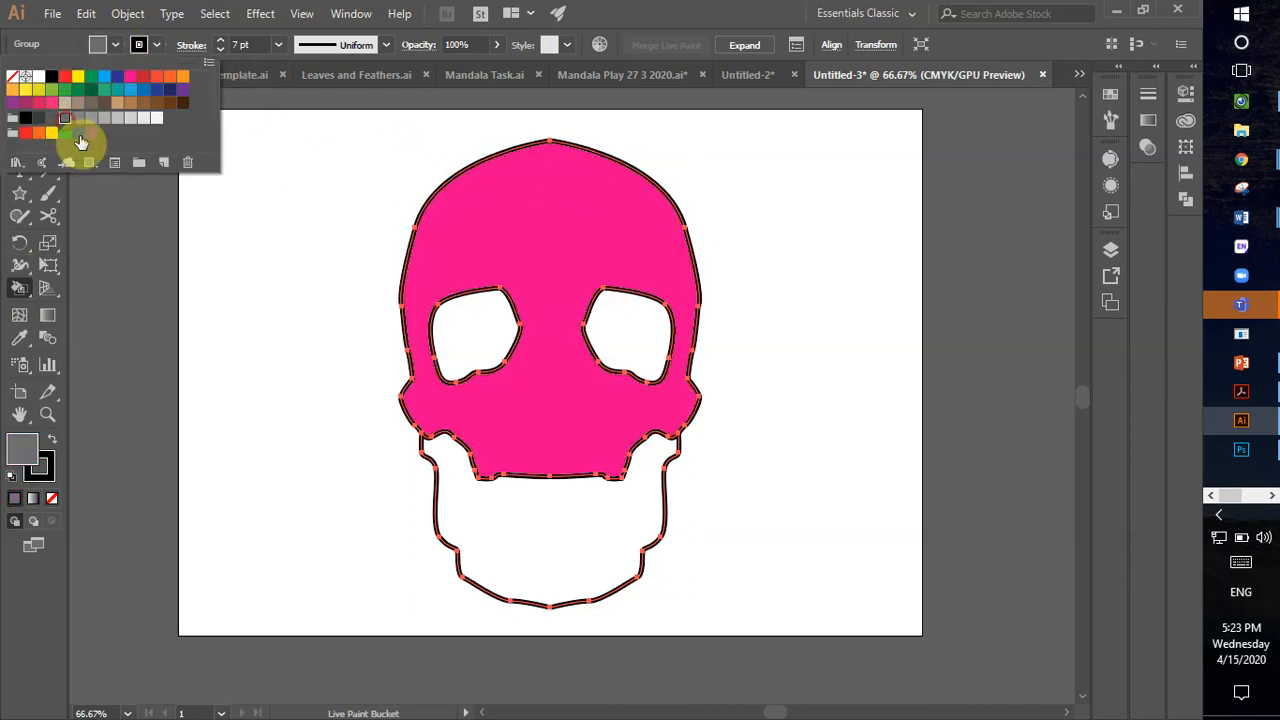
{"action": "left_click", "coordinate": [585, 517]}
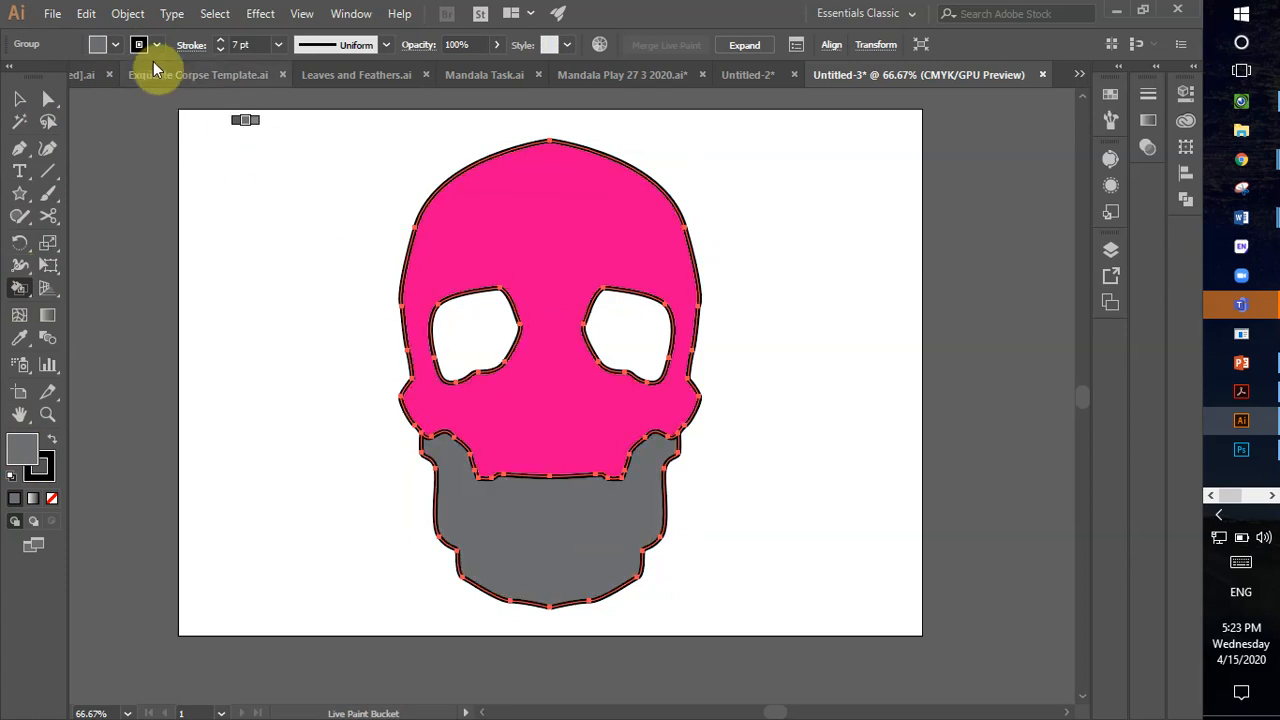
- Fill both eye sockets with black using the Live Paint Bucket
{"action": "left_click", "coordinate": [117, 46]}
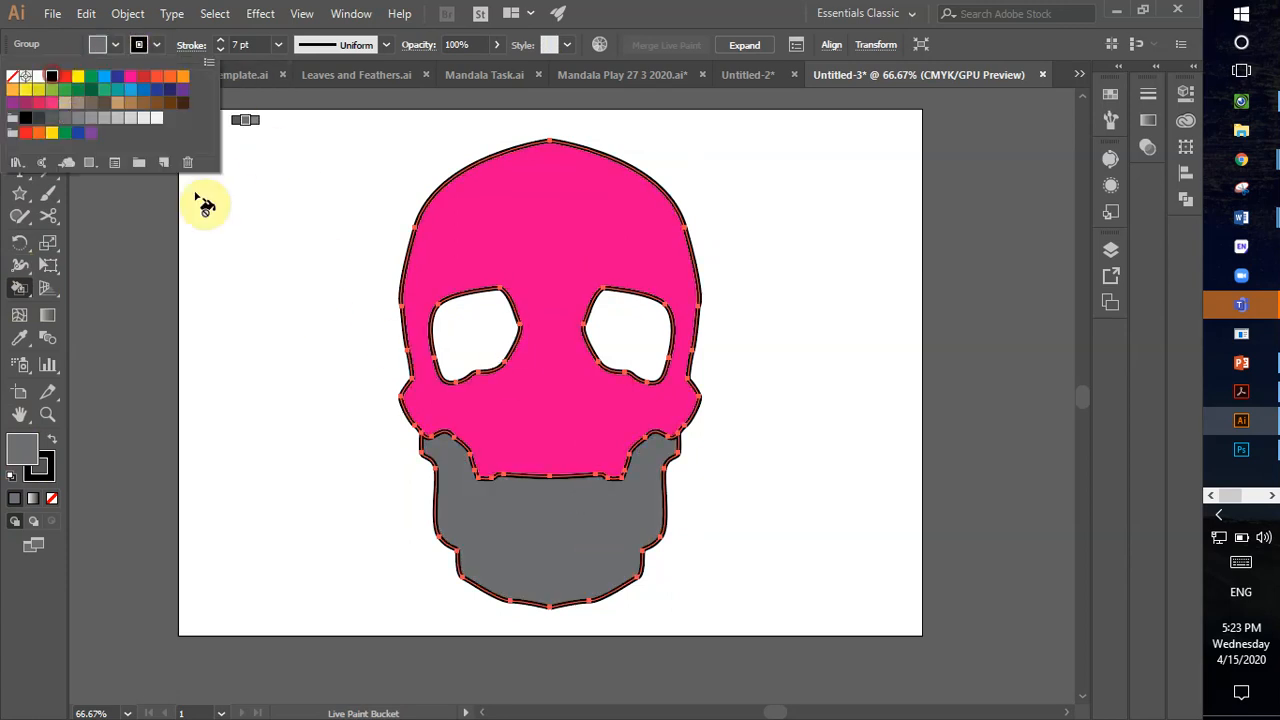
{"action": "left_click", "coordinate": [53, 78]}
{"action": "left_click", "coordinate": [467, 330]}
{"action": "left_click", "coordinate": [634, 338]}
{"action": "left_click", "coordinate": [490, 344]}
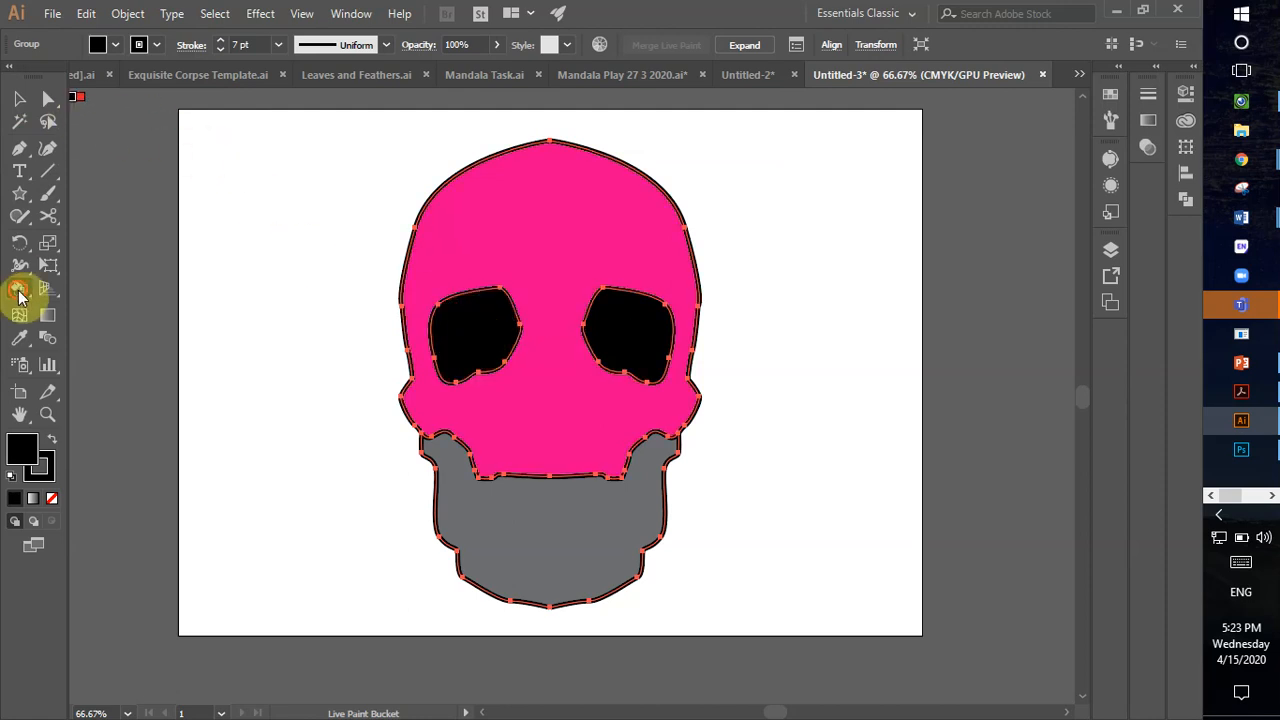
{"action": "left_click", "coordinate": [19, 296]}
{"action": "left_click", "coordinate": [92, 312]}
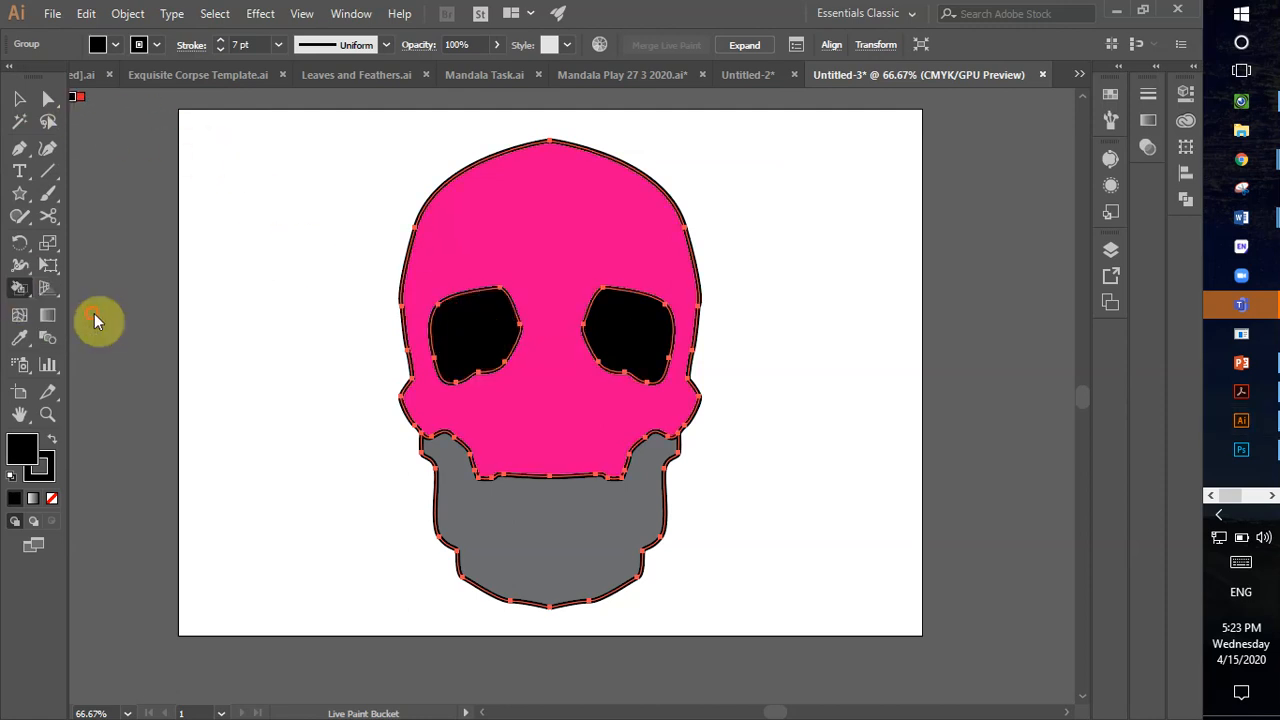
{"action": "left_click", "coordinate": [114, 48]}
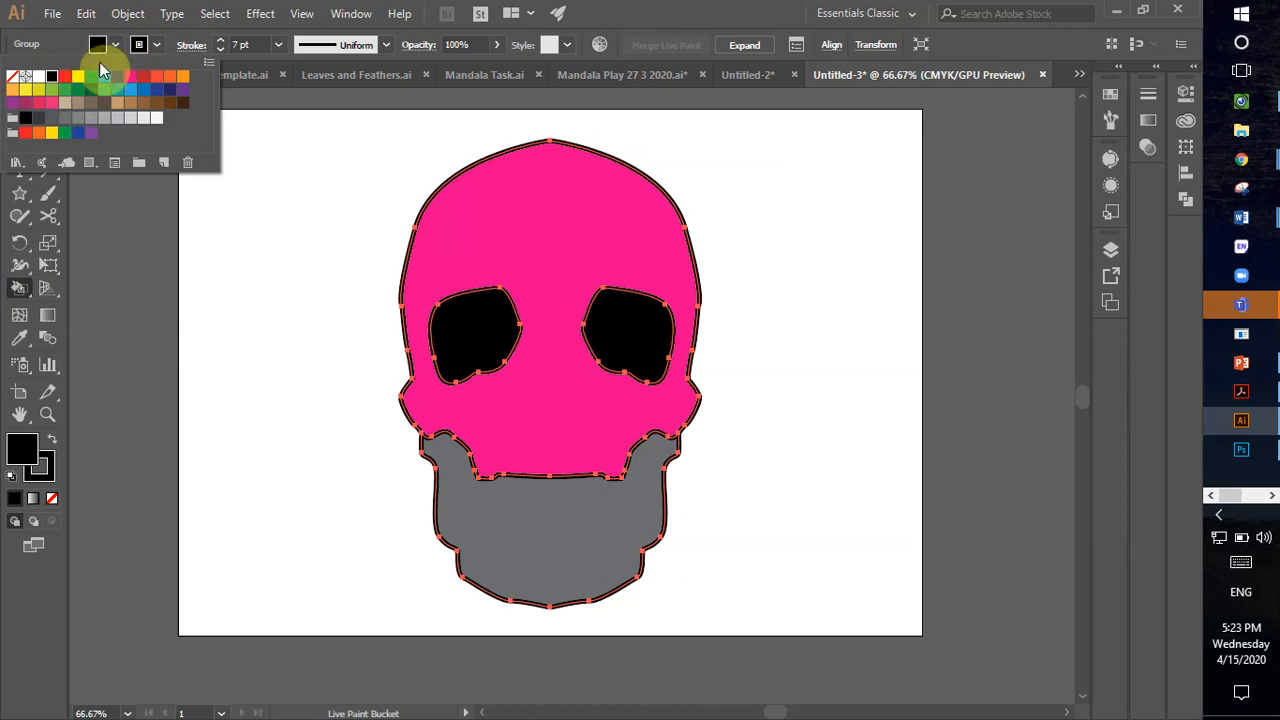
{"action": "left_click", "coordinate": [17, 163]}
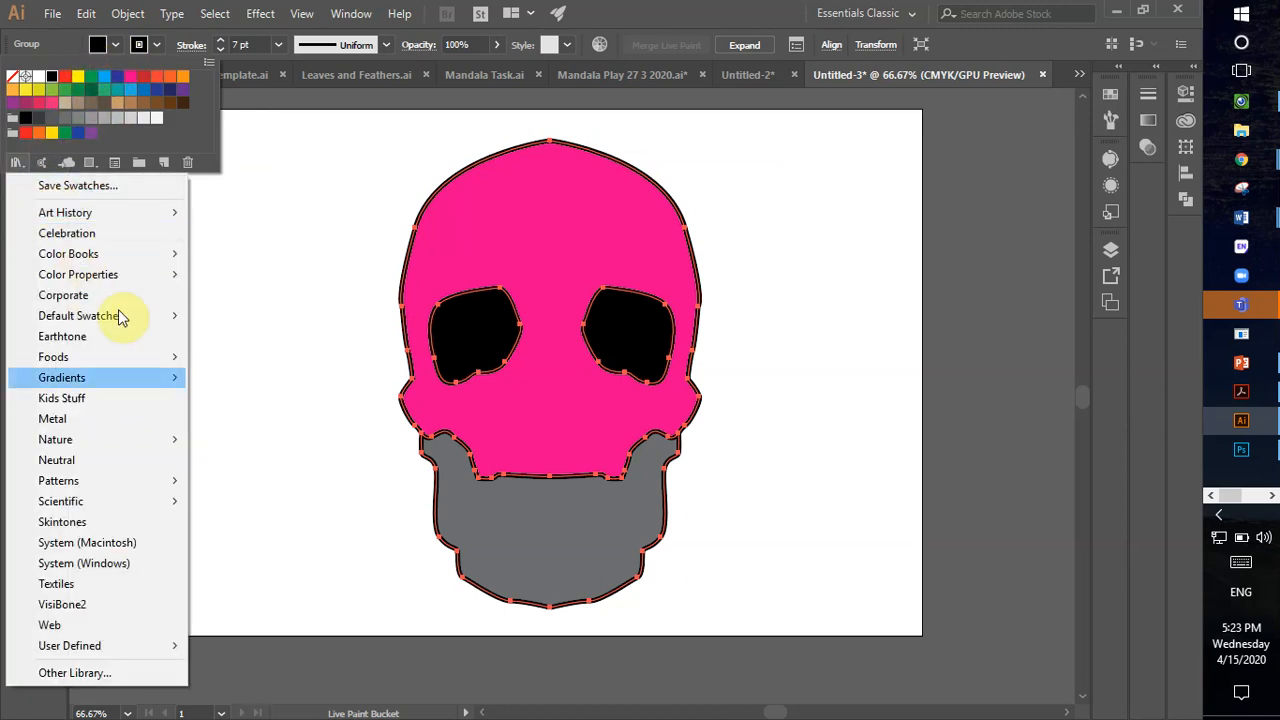
{"action": "left_click", "coordinate": [652, 20]}
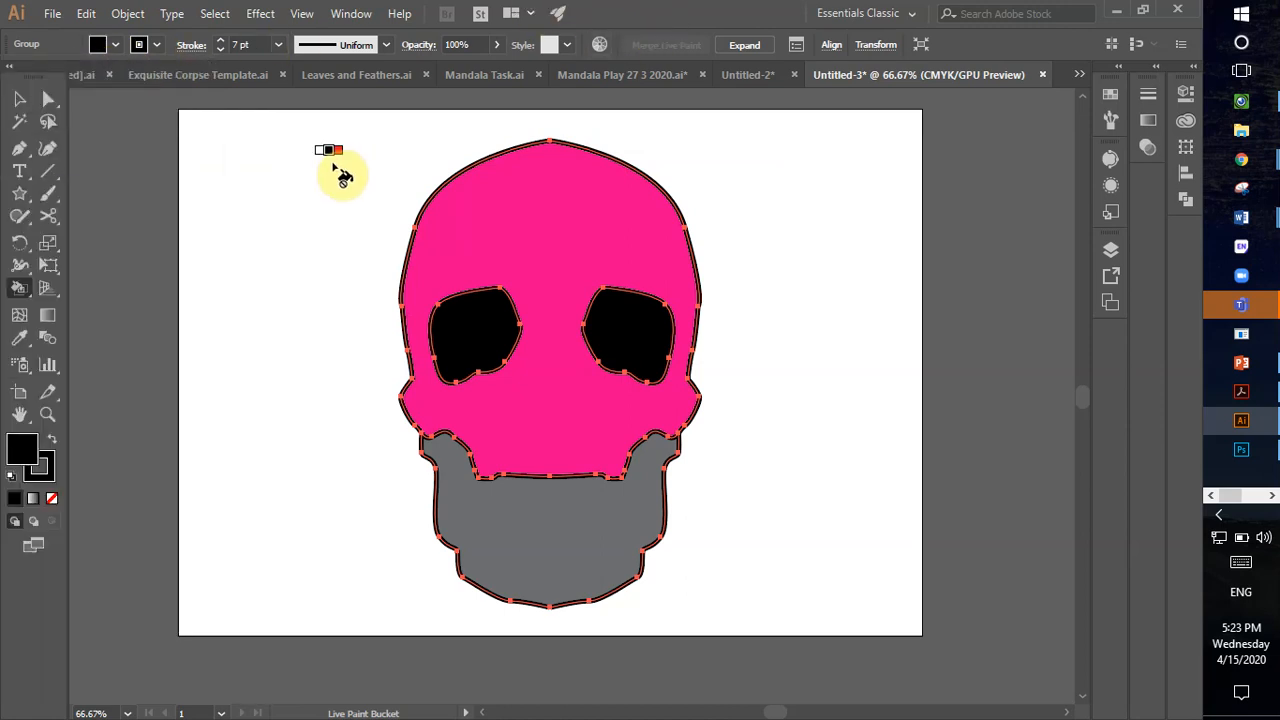
- Select the whole painted skull and scale it down proportionally to about a fifth of its size, keeping its upper left corner in place
{"action": "key", "text": "v"}
{"action": "left_click", "coordinate": [345, 167]}
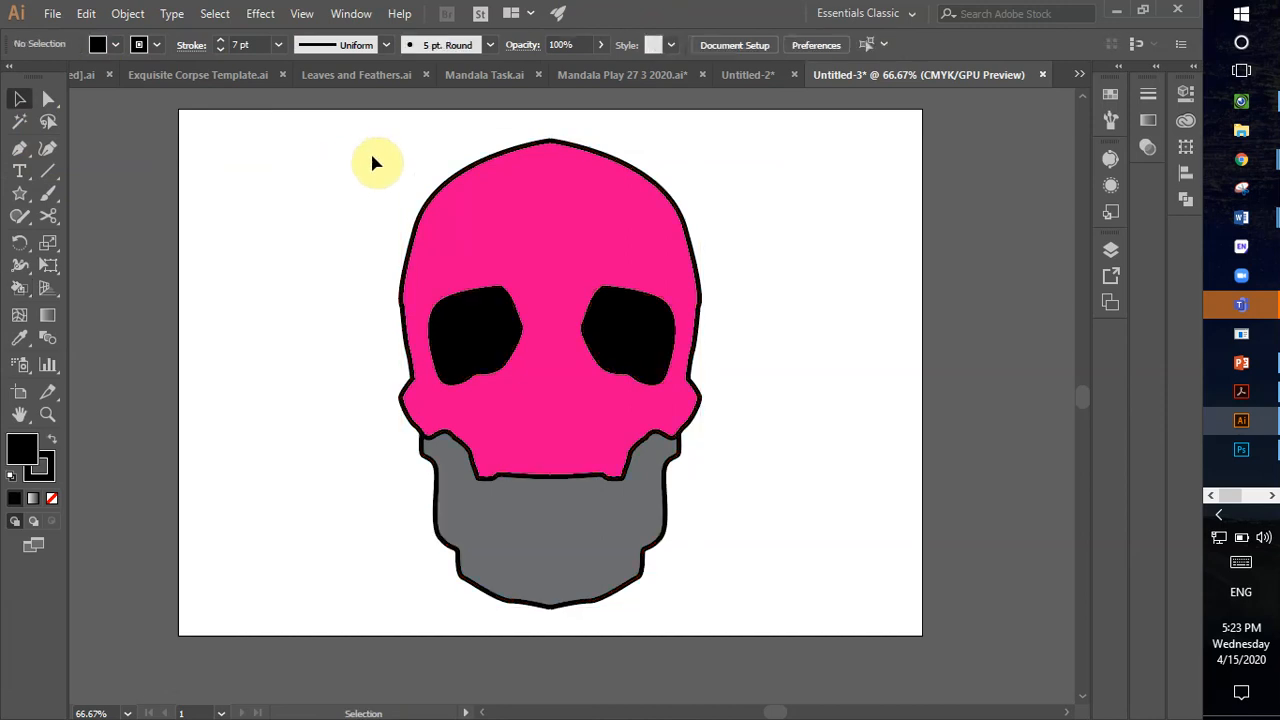
{"action": "left_click_drag", "start_coordinate": [370, 143], "coordinate": [806, 648]}
{"action": "left_click_drag", "start_coordinate": [701, 607], "coordinate": [476, 240]}
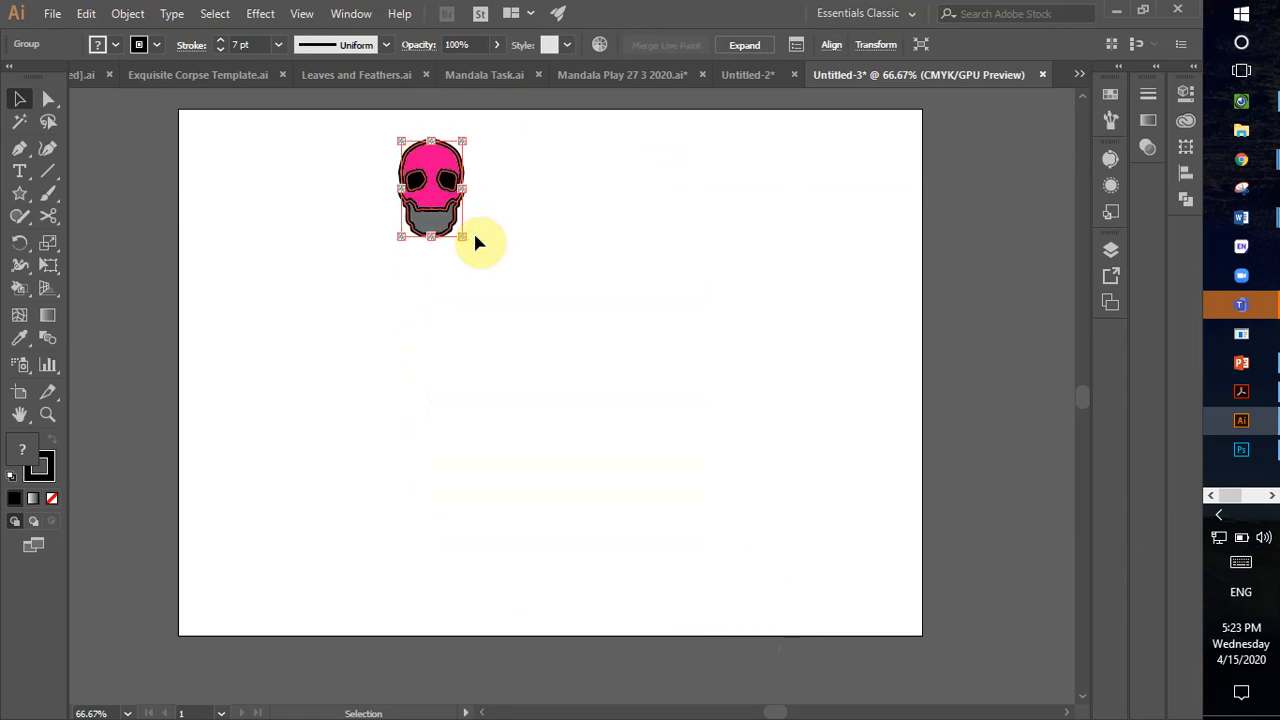
- Make a copy of the small skull rotated 36° around a centre point placed directly below it
{"action": "key", "text": "r"}
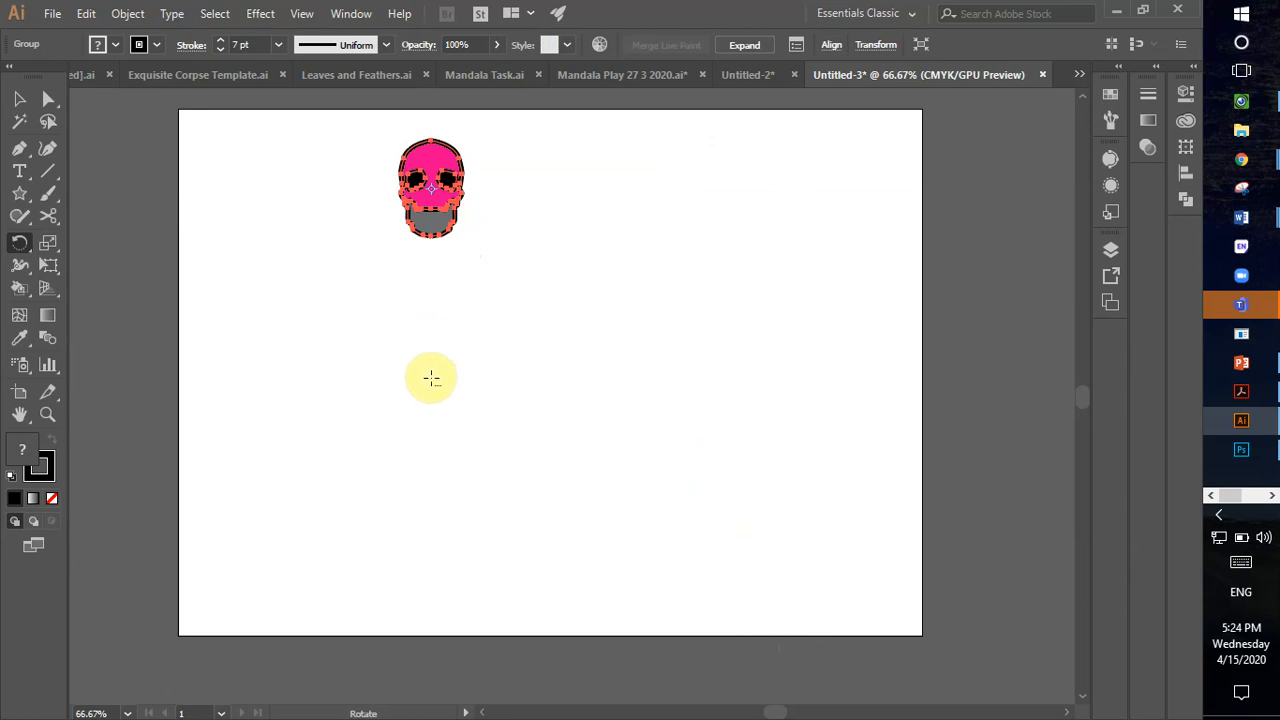
{"action": "left_click", "coordinate": [431, 380], "text": "alt"}
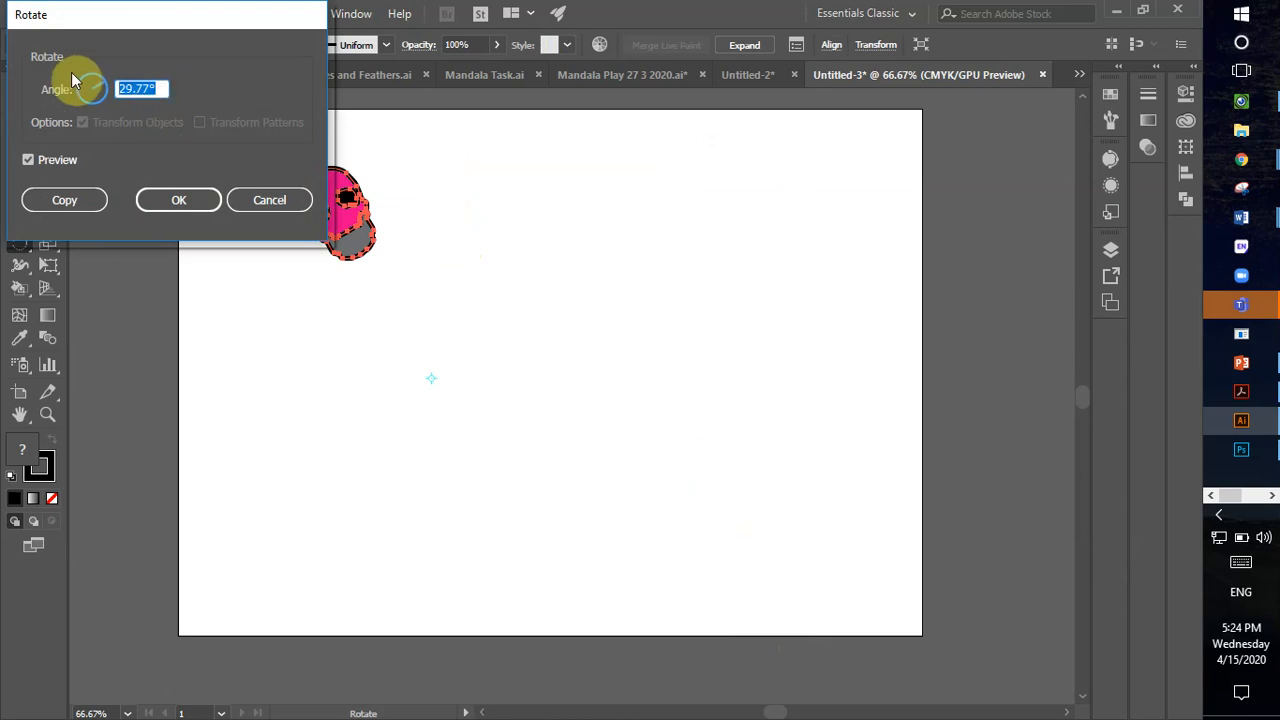
{"action": "type", "text": "36"}
{"action": "left_click", "coordinate": [64, 200]}
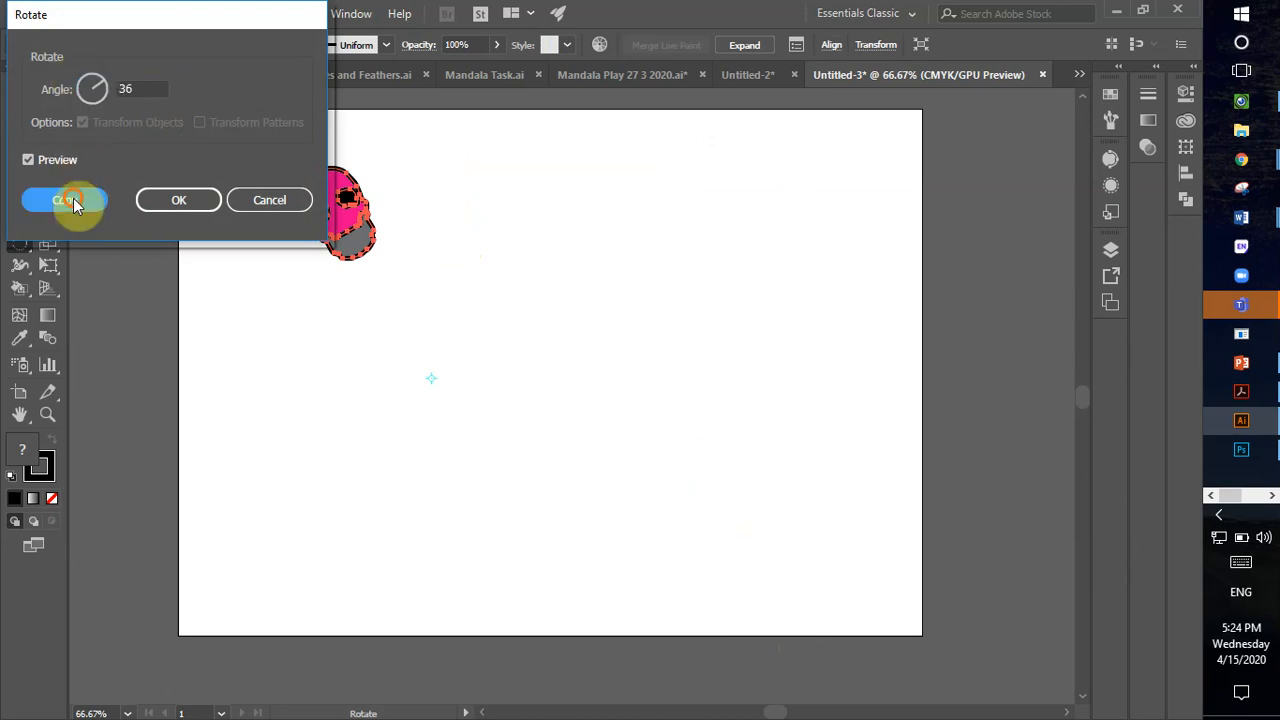
{"action": "key", "text": "v"}
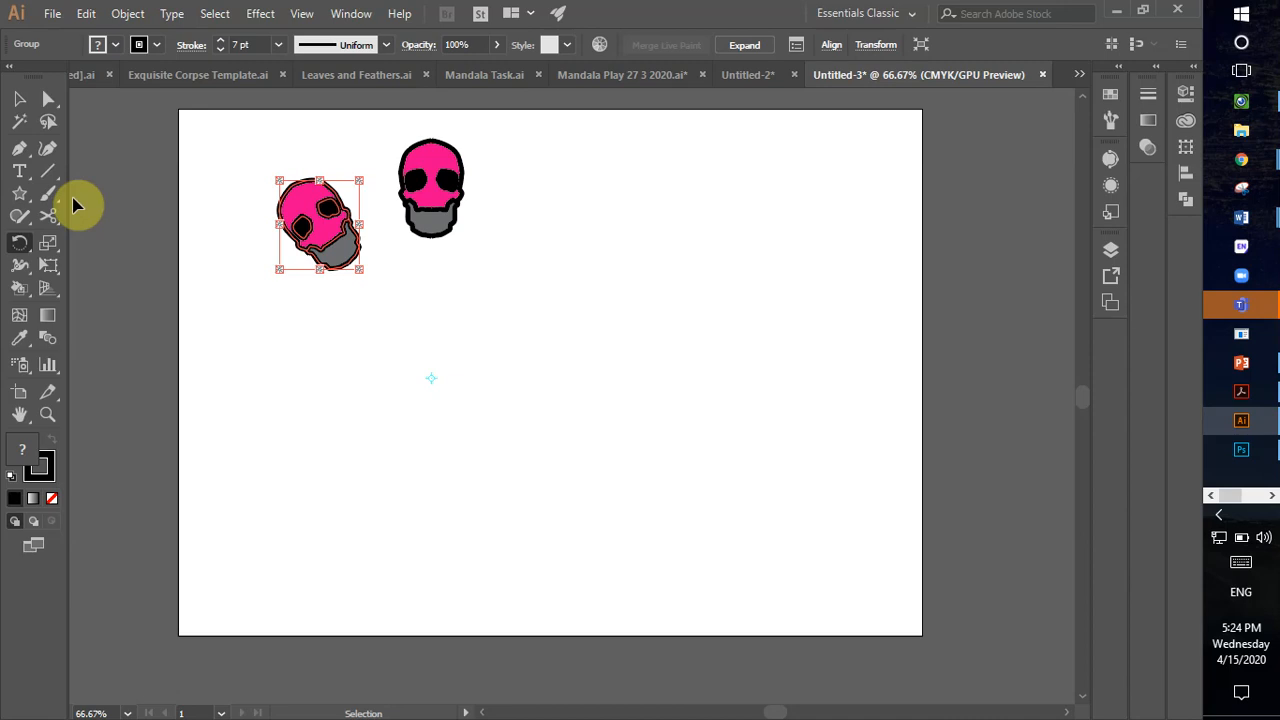
- Repeat the 36° rotated copy around the same centre point until ten skulls form a complete ring
{"action": "key", "text": "ctrl+d"}
{"action": "key", "text": "ctrl+d"}
{"action": "key", "text": "ctrl+d"}
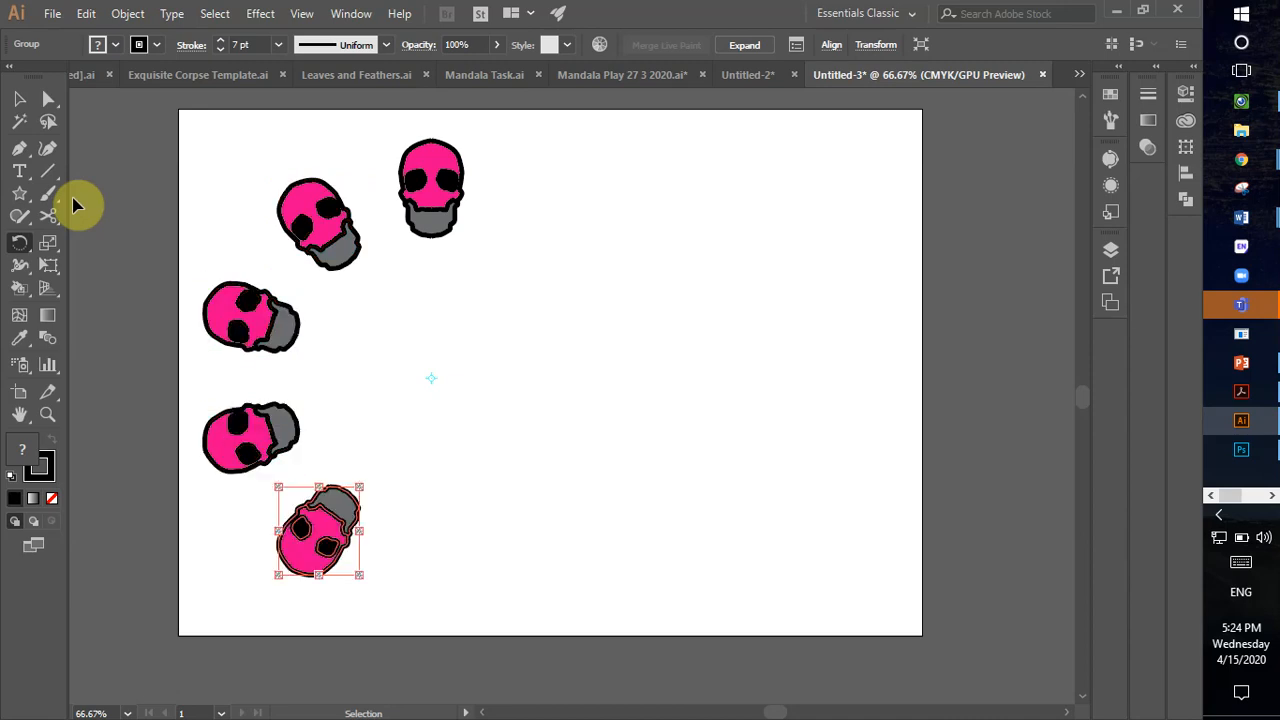
{"action": "key", "text": "ctrl+d"}
{"action": "key", "text": "ctrl+d"}
{"action": "key", "text": "ctrl+d"}
{"action": "key", "text": "ctrl+d"}
{"action": "key", "text": "ctrl+d"}
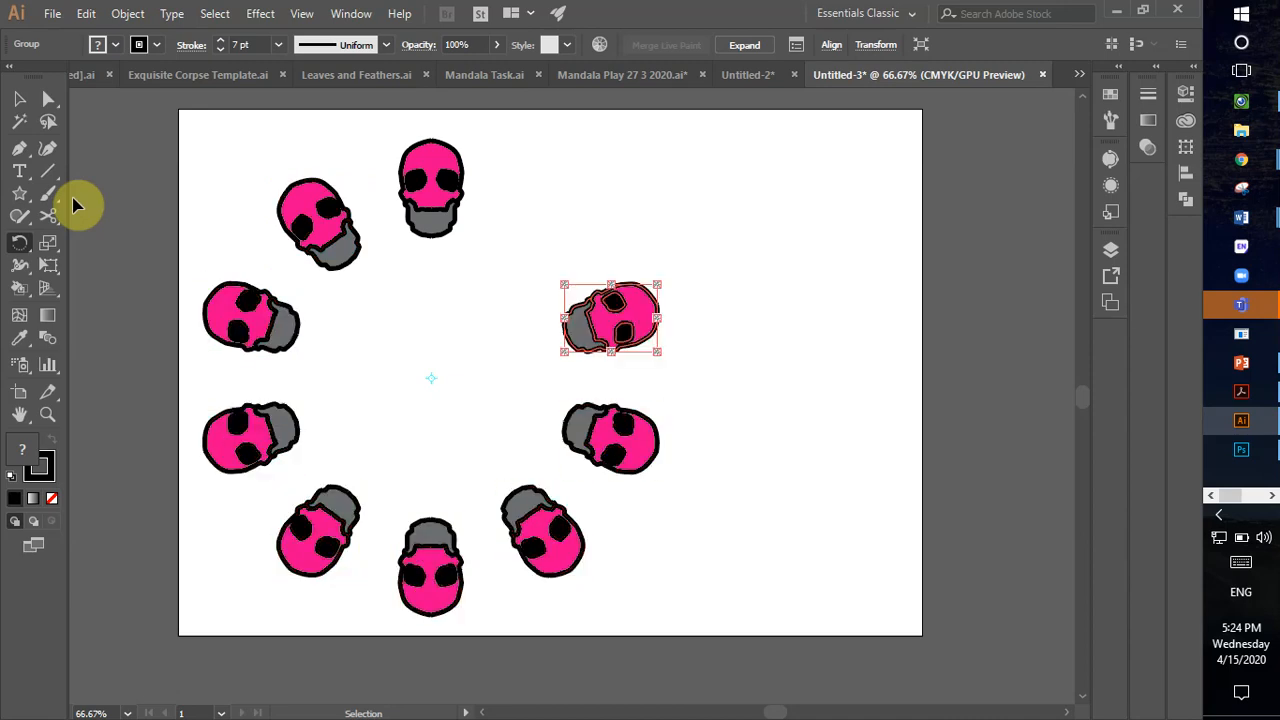
{"action": "key", "text": "ctrl+d"}
- Select all the skulls in the ring, reduce their outline stroke to 3 pt and deselect them
{"action": "key", "text": "r"}
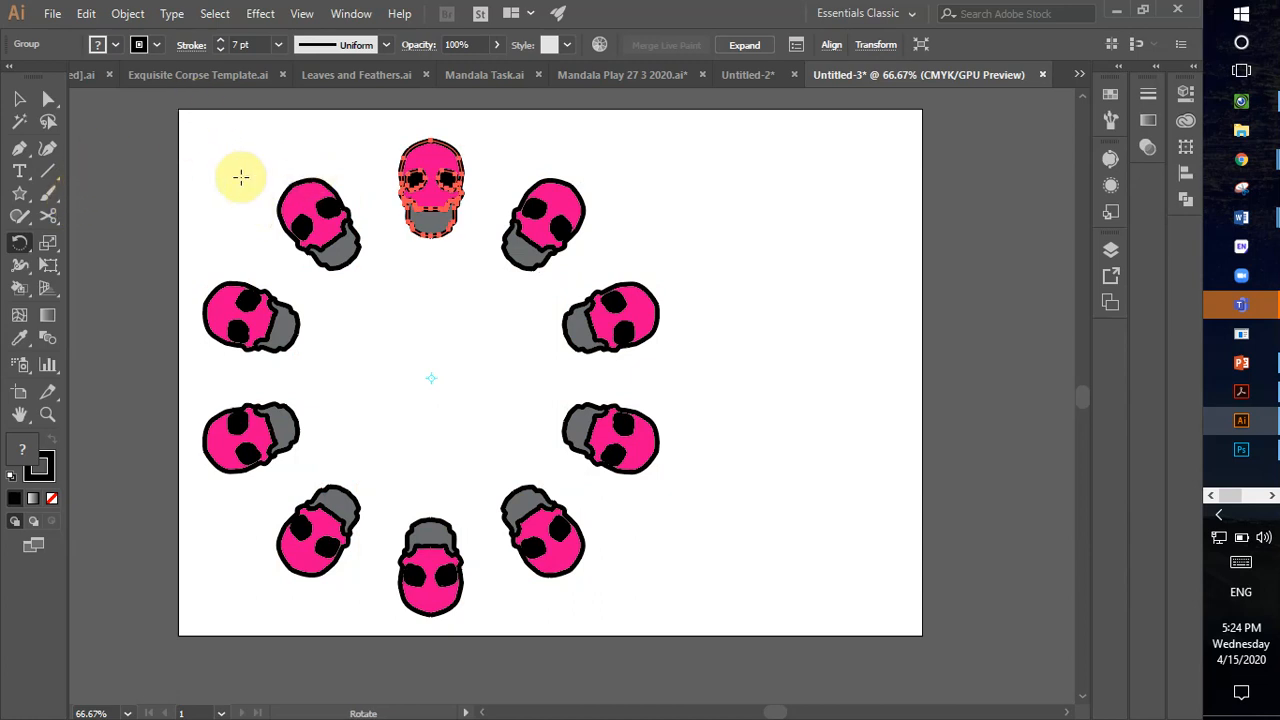
{"action": "key", "text": "c"}
{"action": "key", "text": "v"}
{"action": "left_click_drag", "start_coordinate": [168, 113], "coordinate": [325, 314]}
{"action": "left_click_drag", "start_coordinate": [628, 598], "coordinate": [694, 649]}
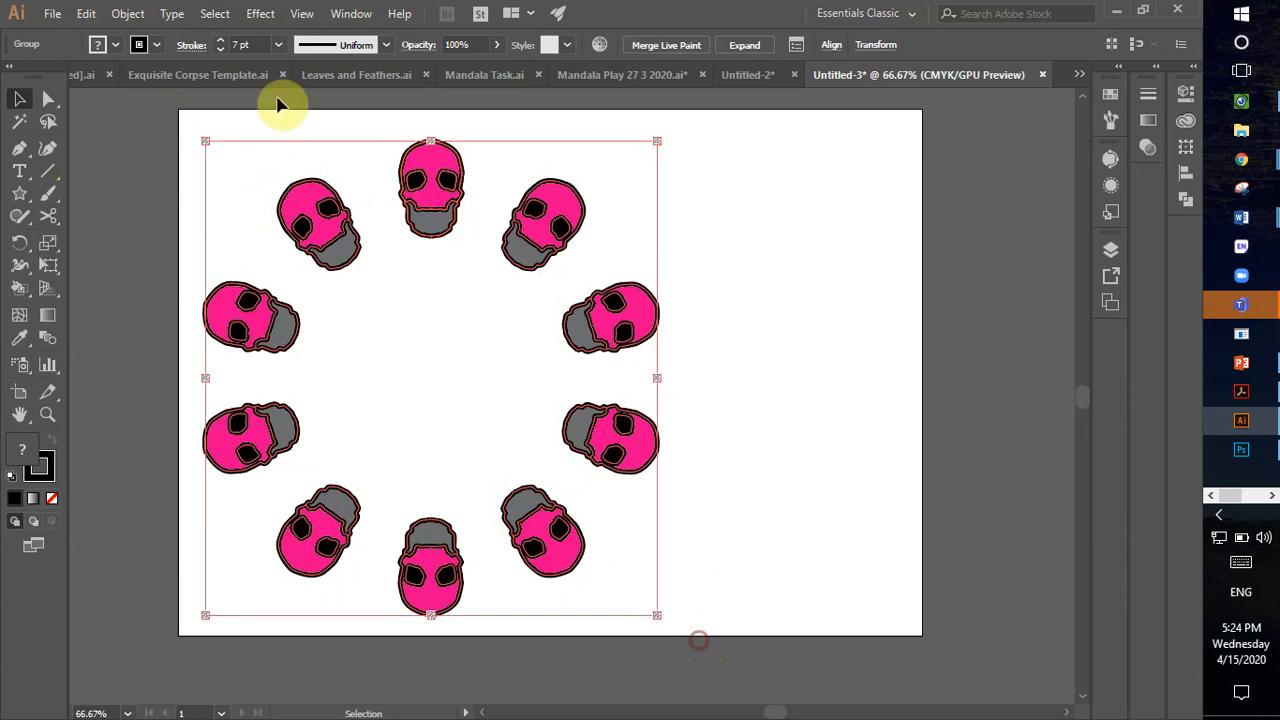
{"action": "left_click", "coordinate": [220, 49]}
{"action": "left_click", "coordinate": [220, 49]}
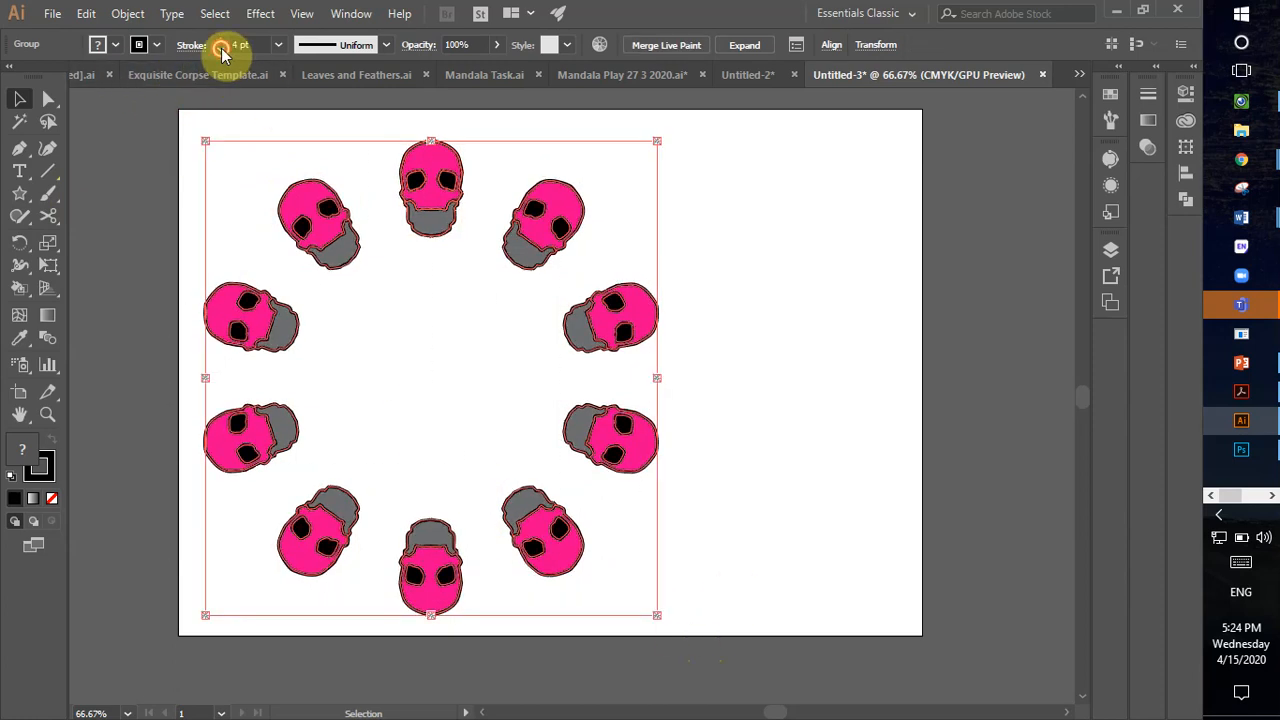
{"action": "left_click", "coordinate": [220, 49]}
{"action": "left_click", "coordinate": [245, 113]}
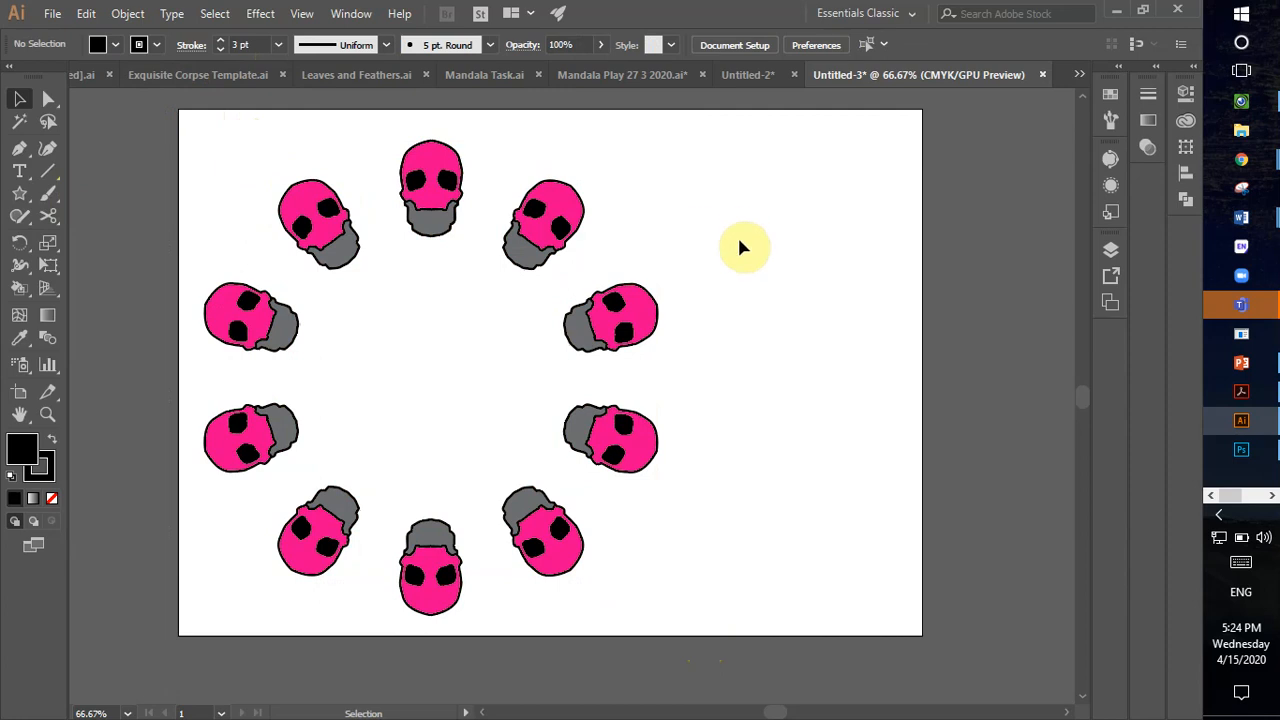
{"action": "scroll", "coordinate": [548, 270], "scroll_direction": "down", "scroll_amount": 1}
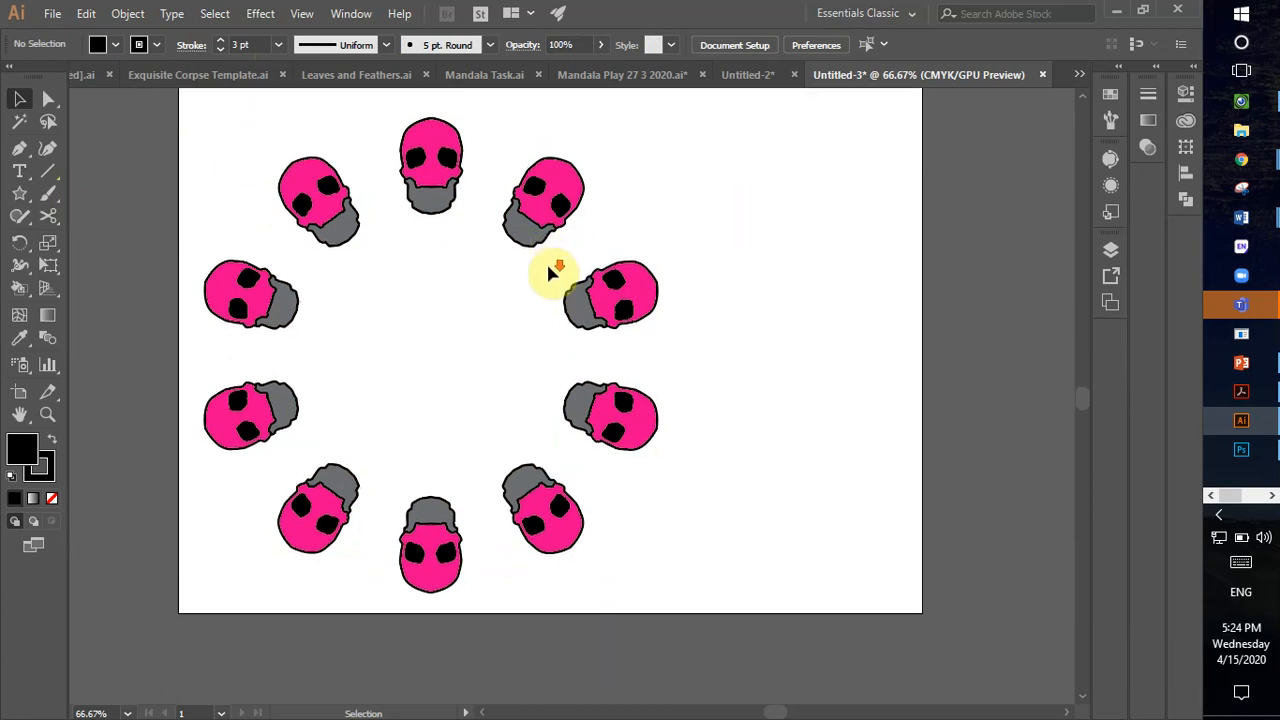
{"action": "left_click", "coordinate": [420, 147]}
{"action": "left_click", "coordinate": [657, 190]}
{"action": "scroll", "coordinate": [617, 226], "scroll_direction": "up", "scroll_amount": 3}
{"action": "scroll", "coordinate": [620, 230], "scroll_direction": "down", "scroll_amount": 2}
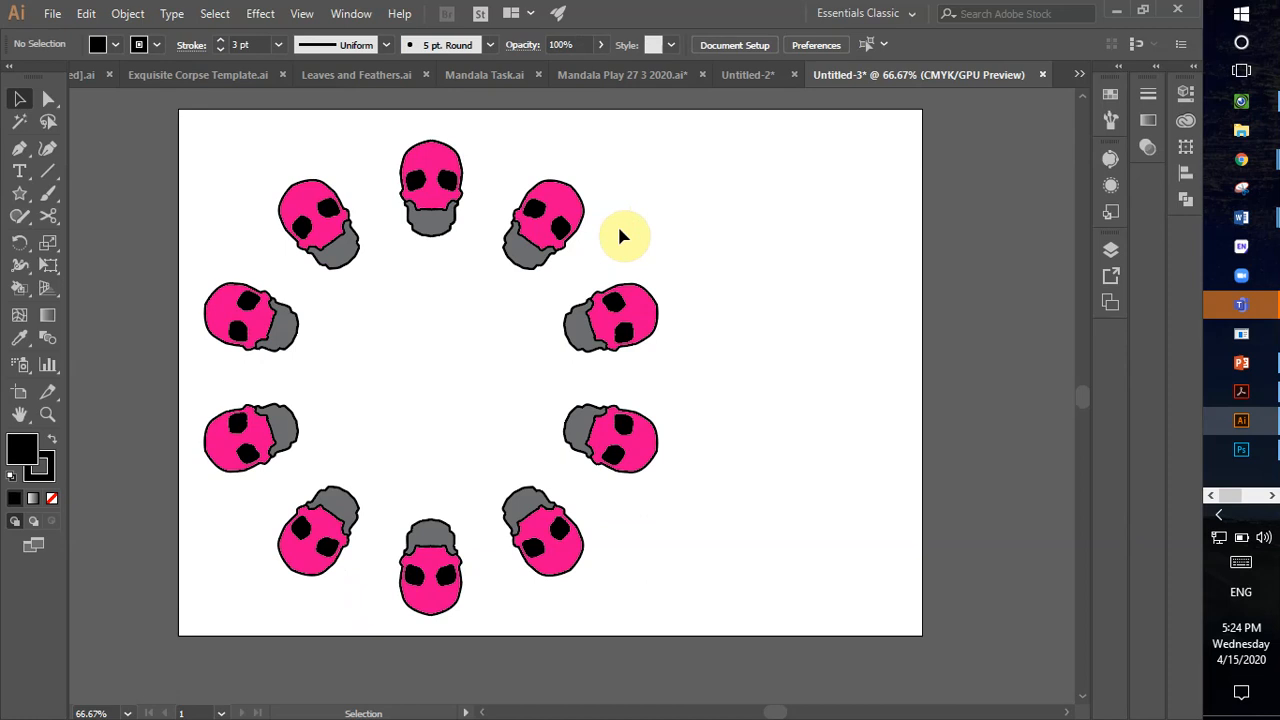
{"action": "left_click", "coordinate": [1272, 496]}
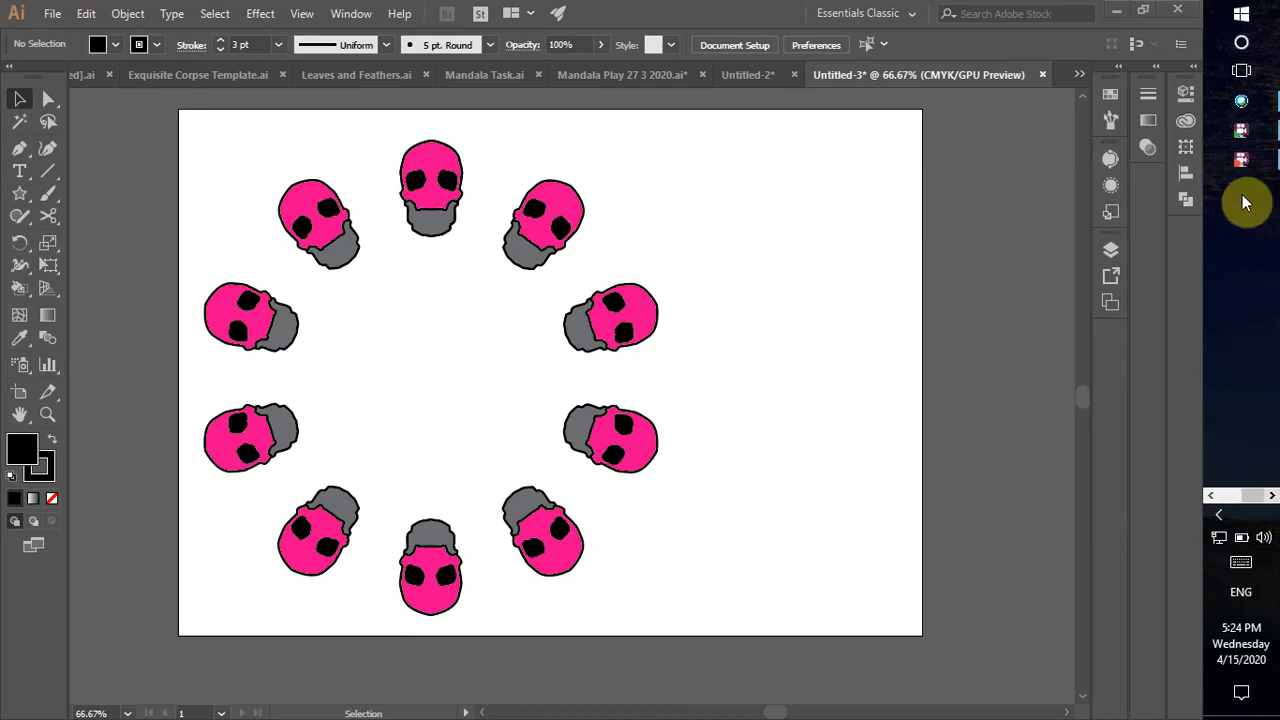
{"action": "left_click", "coordinate": [1240, 163]}
{"action": "left_click", "coordinate": [485, 188]}
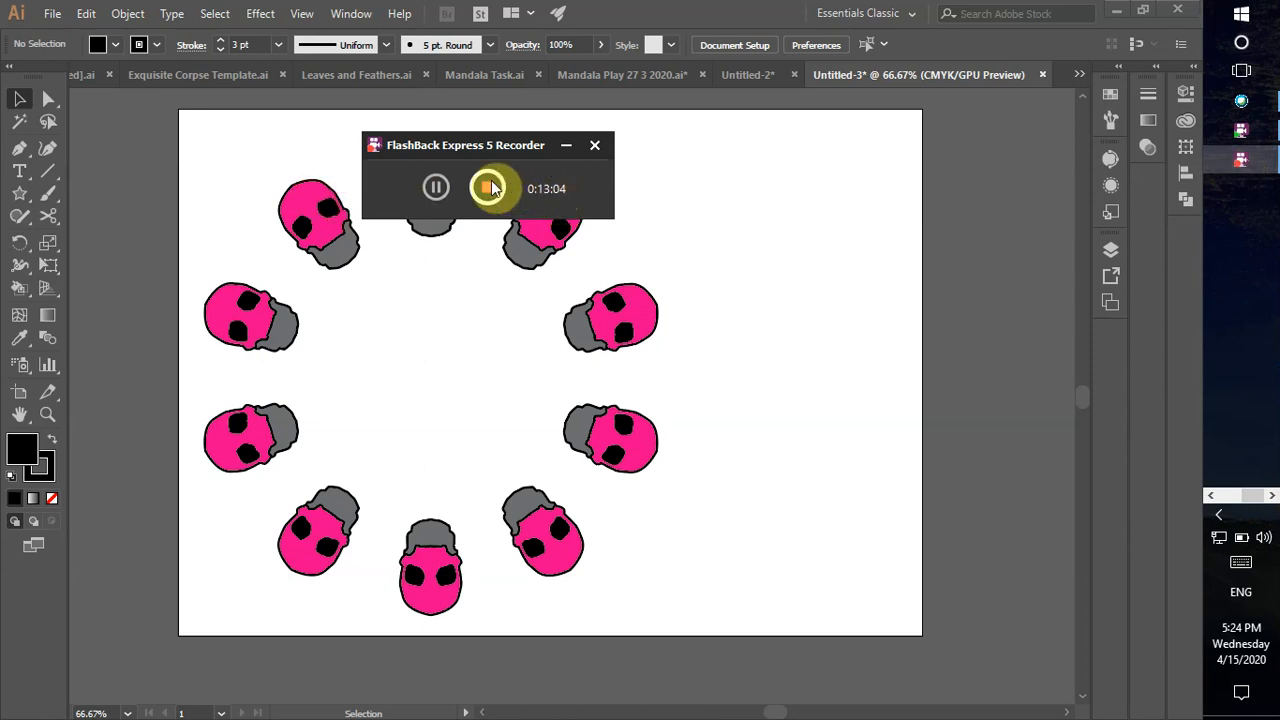